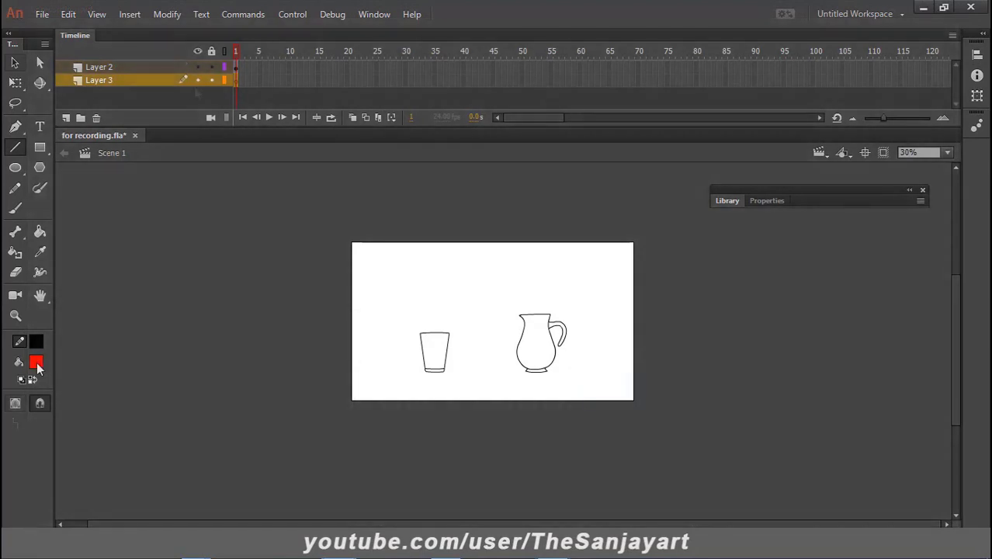
- Draw a horizontal line about 1068 px wide beneath the glass and jug, and set its stroke to 5
left_click_drag(374, 372, 606, 374)
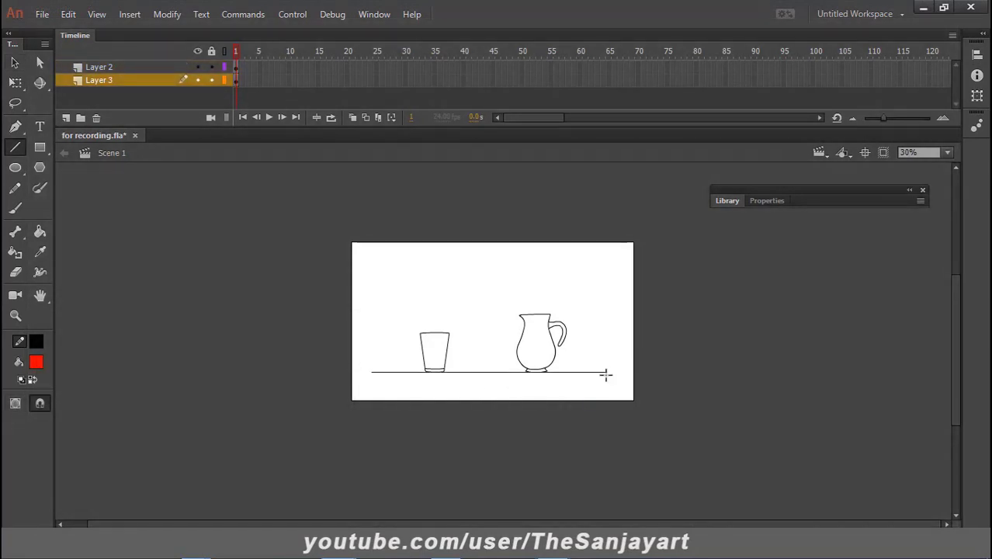
left_click(14, 62)
left_click(425, 373)
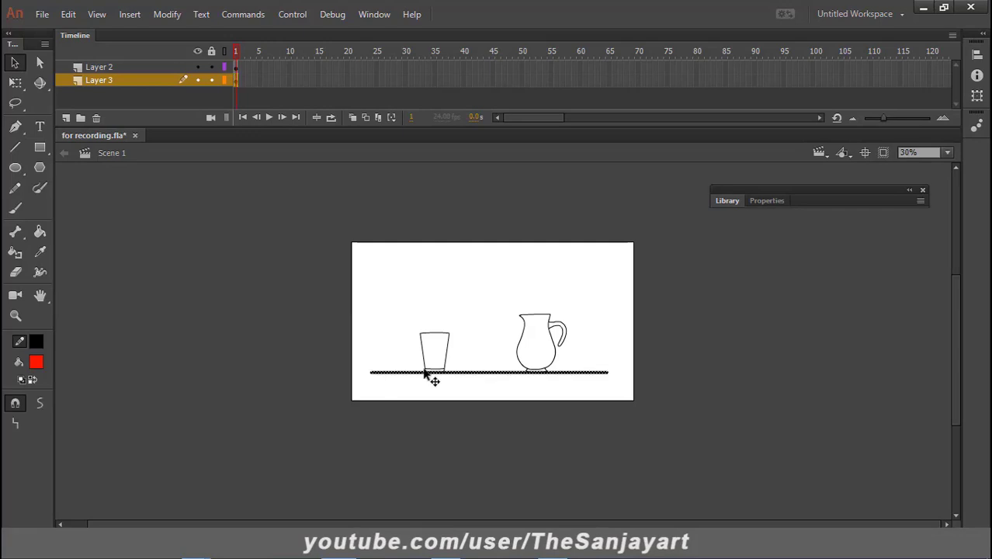
left_click(760, 201)
left_click(876, 394)
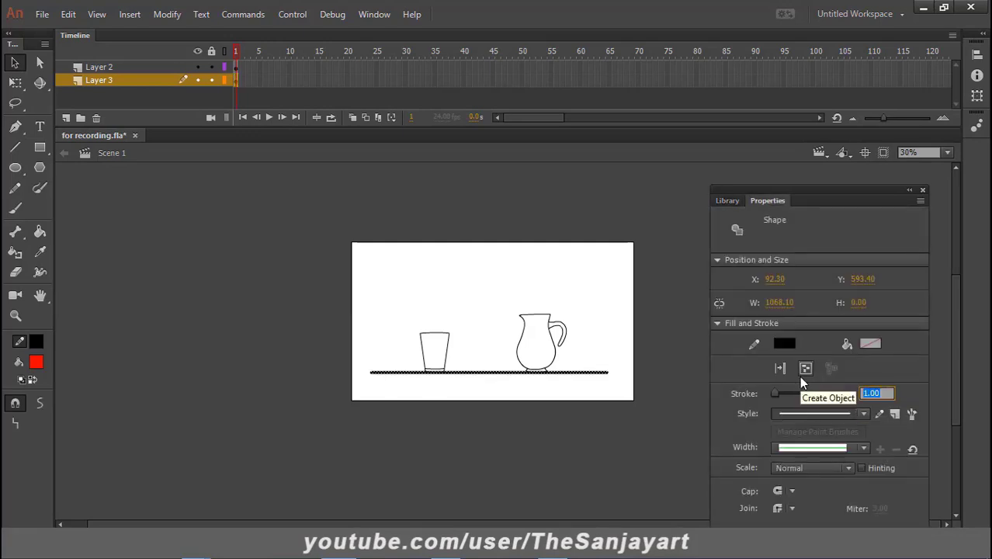
type("5")
key("Return")
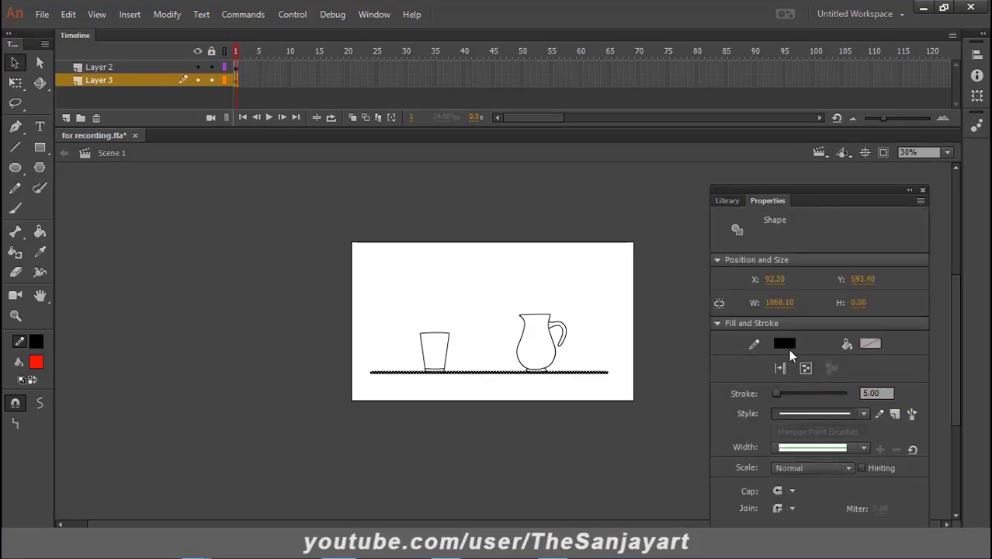
left_click(203, 348)
- Change the stroke color of the horizontal ground line to light orange
key("z")
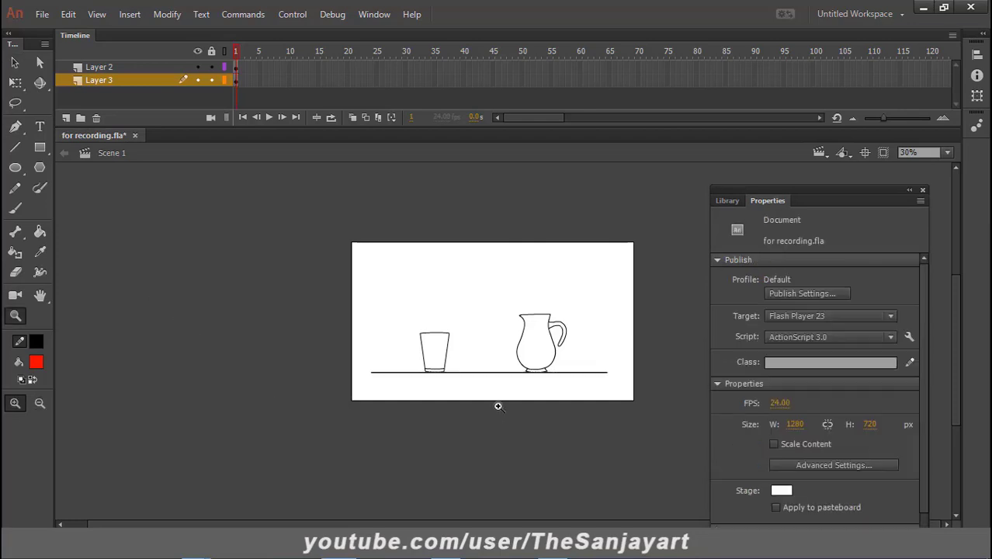
left_click(498, 406)
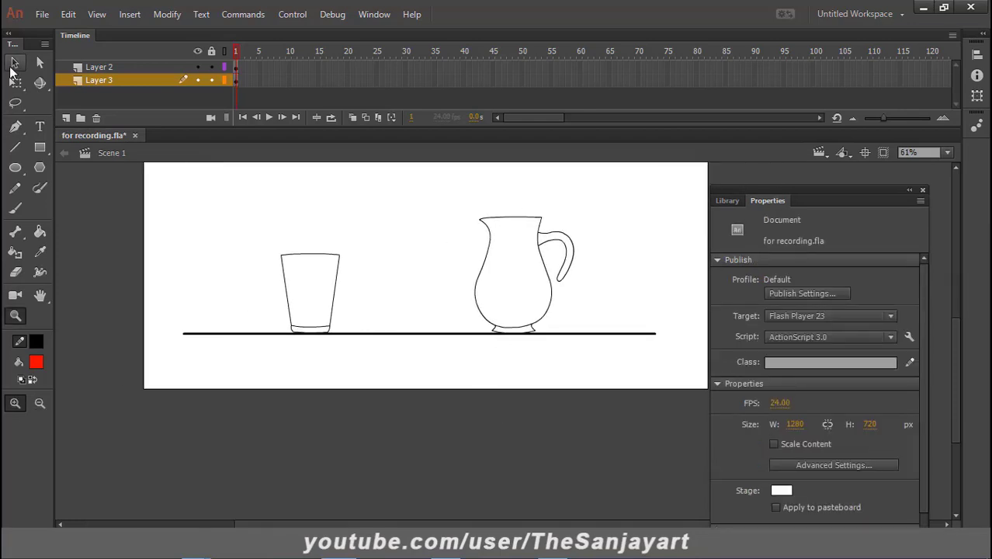
left_click(13, 63)
left_click(213, 334)
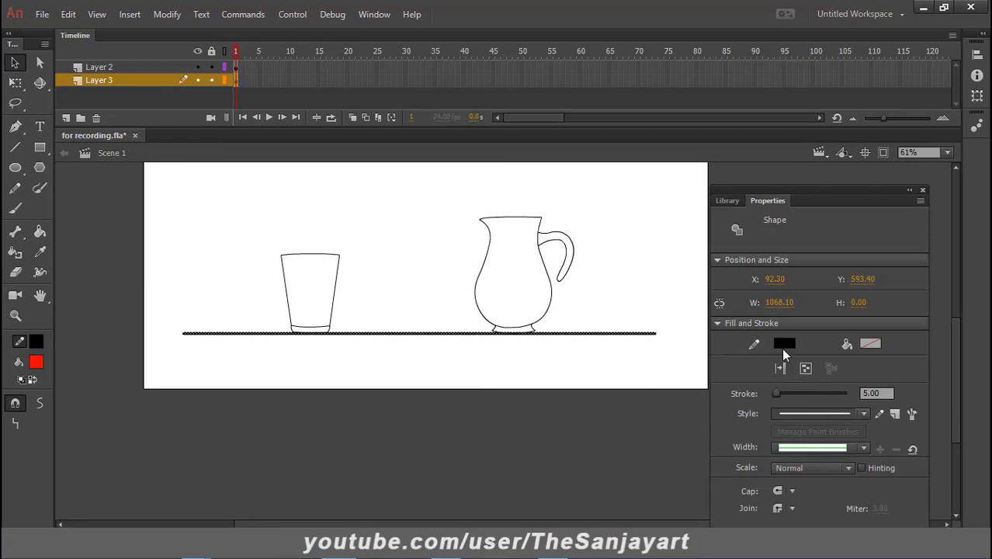
left_click(783, 345)
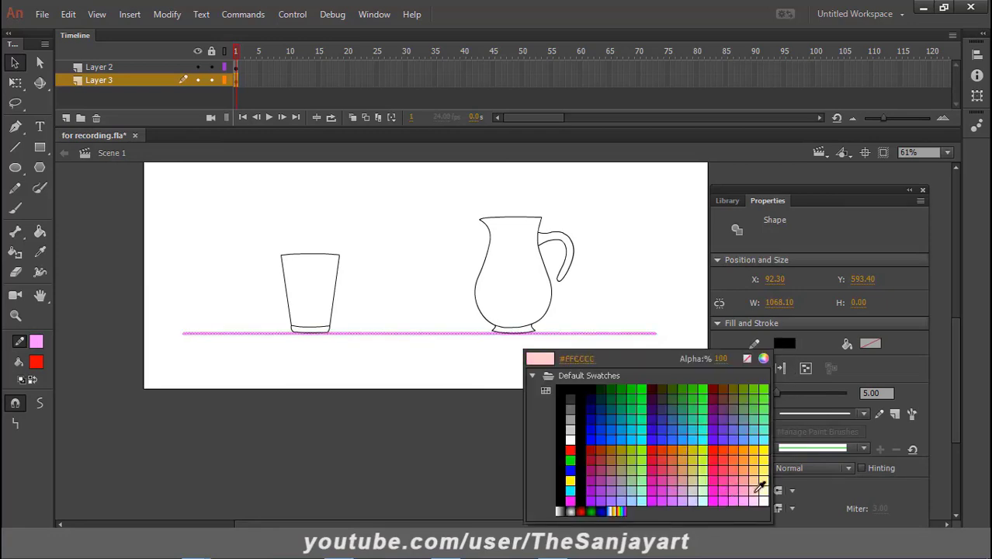
left_click(752, 451)
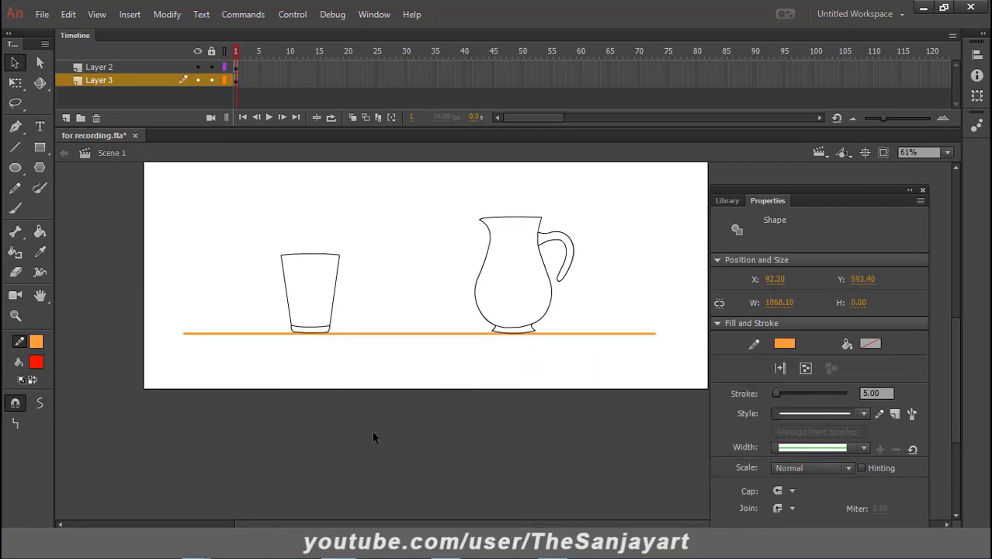
key("Escape")
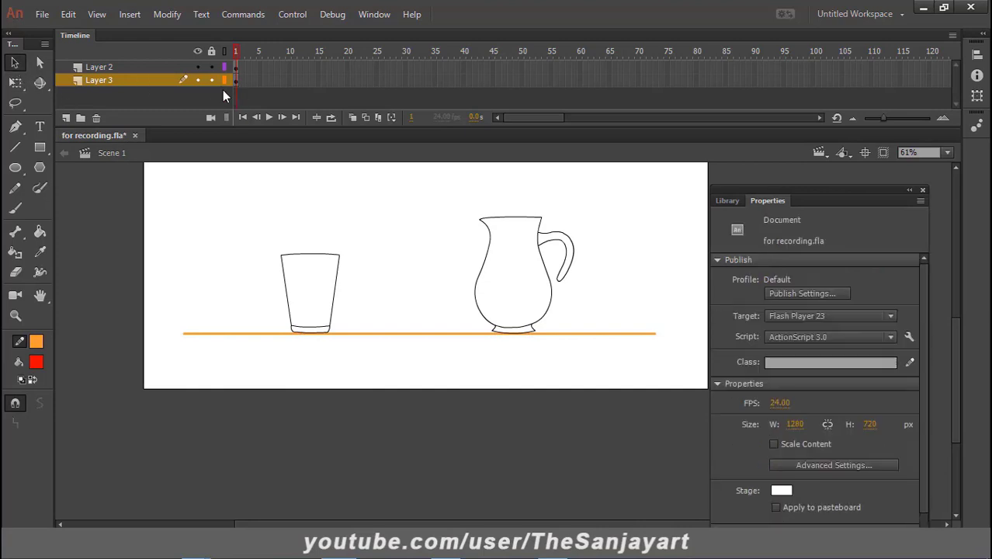
- Lock Layer 3 and rename Layer 2 as "mug and glass"
left_click(110, 66)
double_click(109, 66)
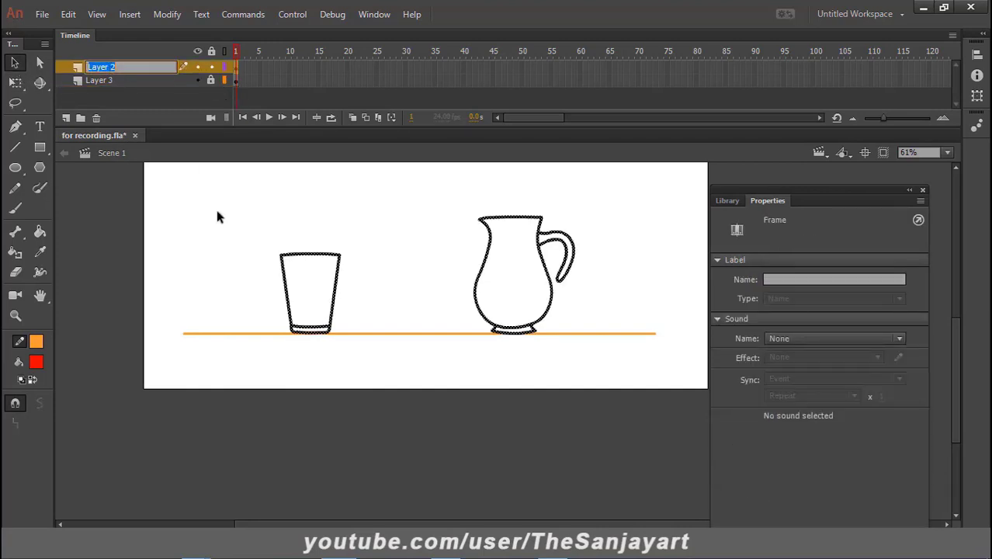
type("mug and glass")
key("Return")
- Convert the selected glass and jug drawings into a Graphic symbol named "mug and glass"
right_click(523, 225)
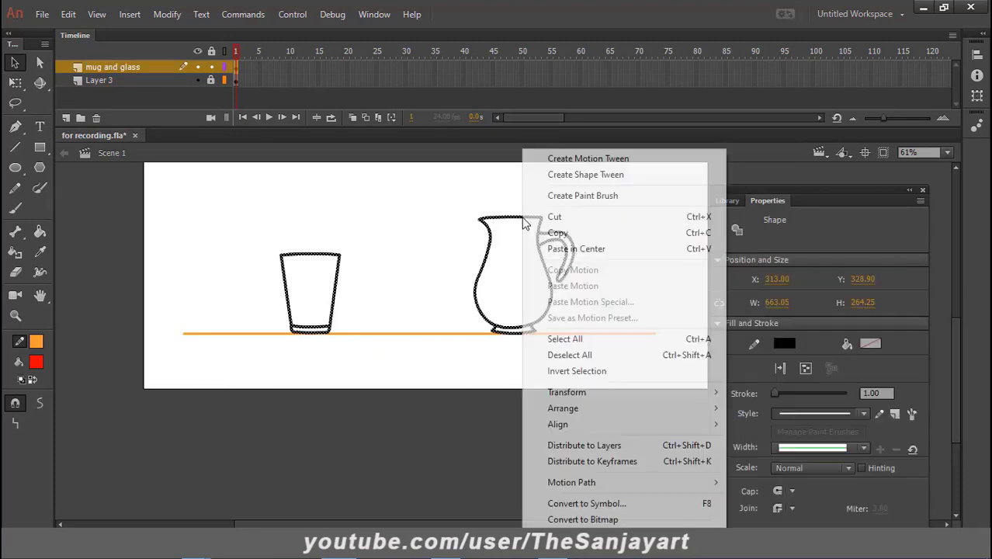
left_click(570, 503)
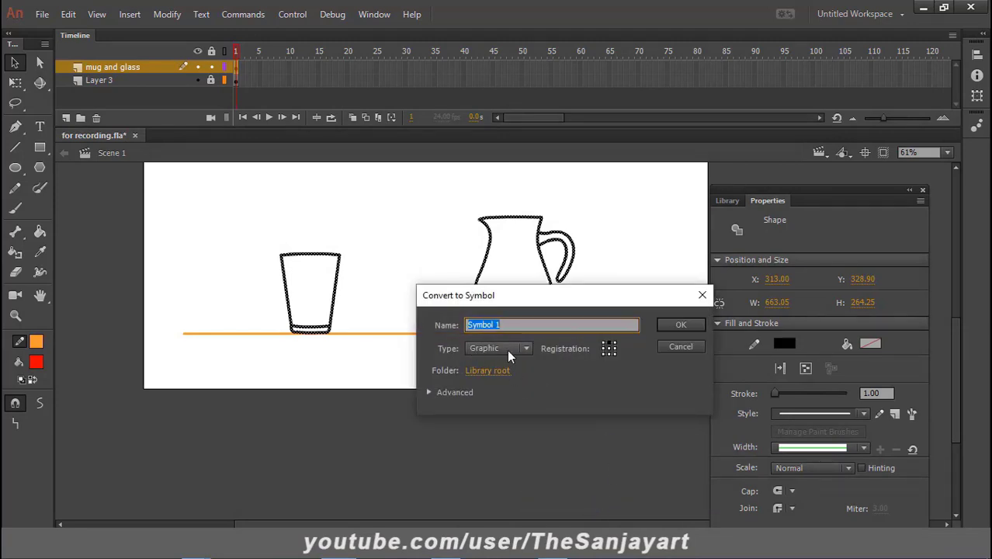
left_click(525, 353)
left_click(502, 397)
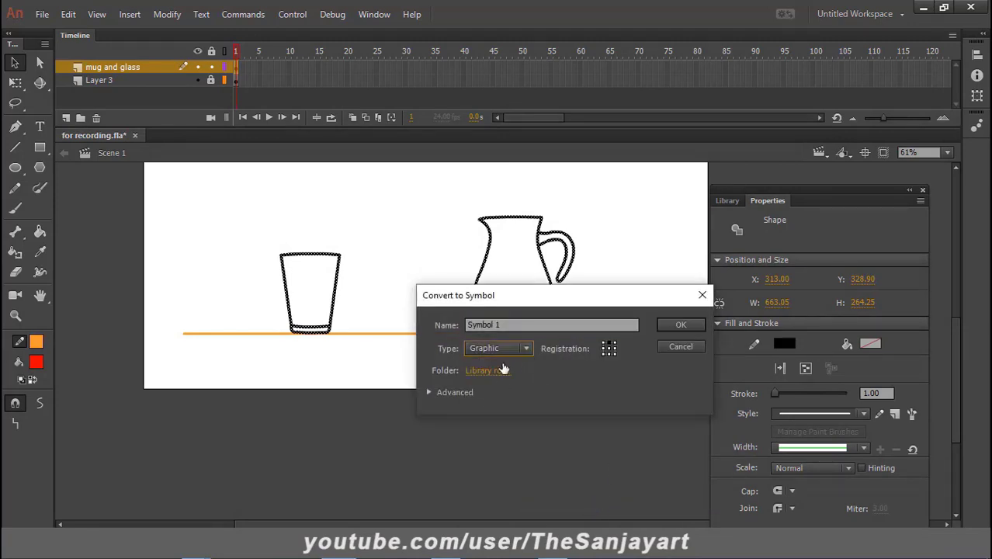
left_click(514, 325)
left_click_drag(514, 325, 414, 324)
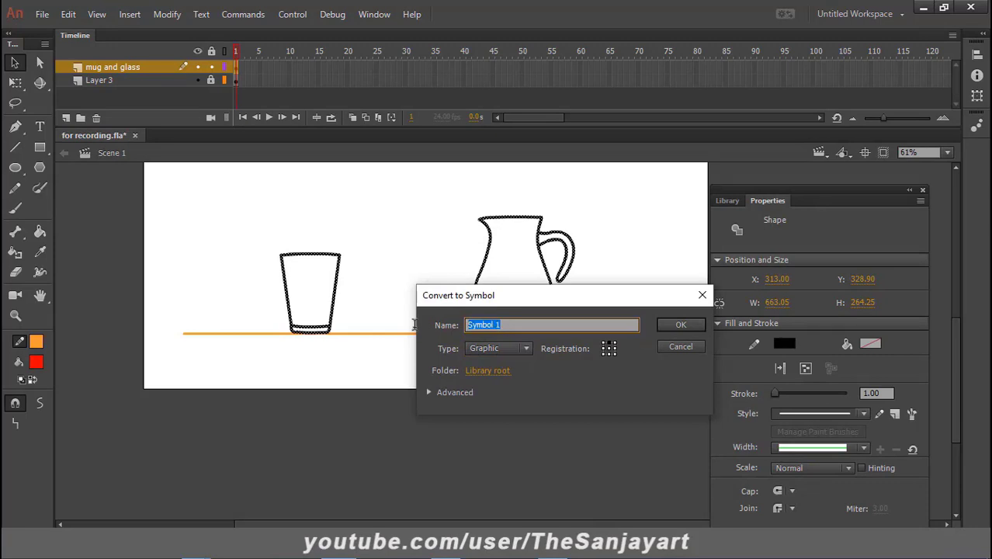
type("mug and glass")
left_click(676, 325)
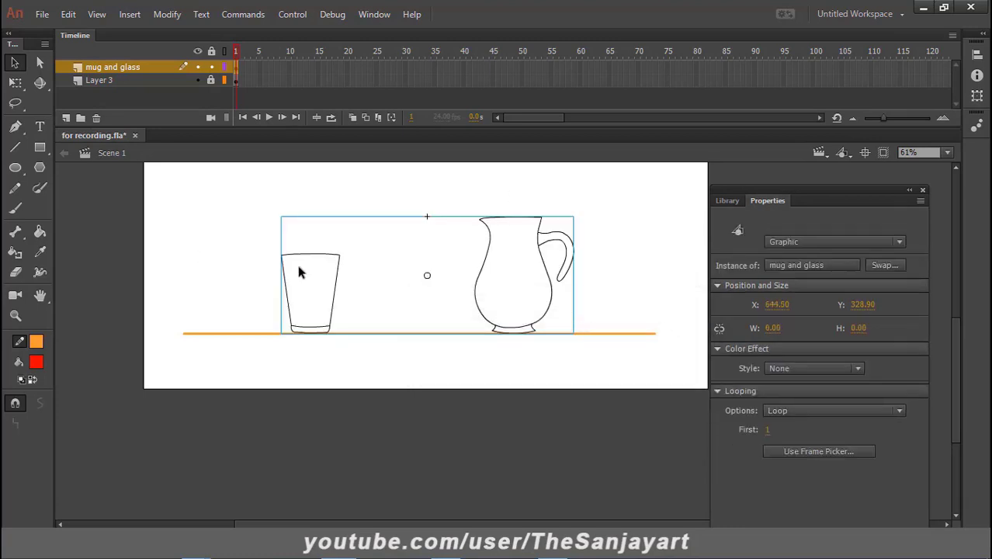
- Open the "mug and glass" symbol for editing and rename its Layer 1 as "Mug"
scroll(561, 384, "up", 3)
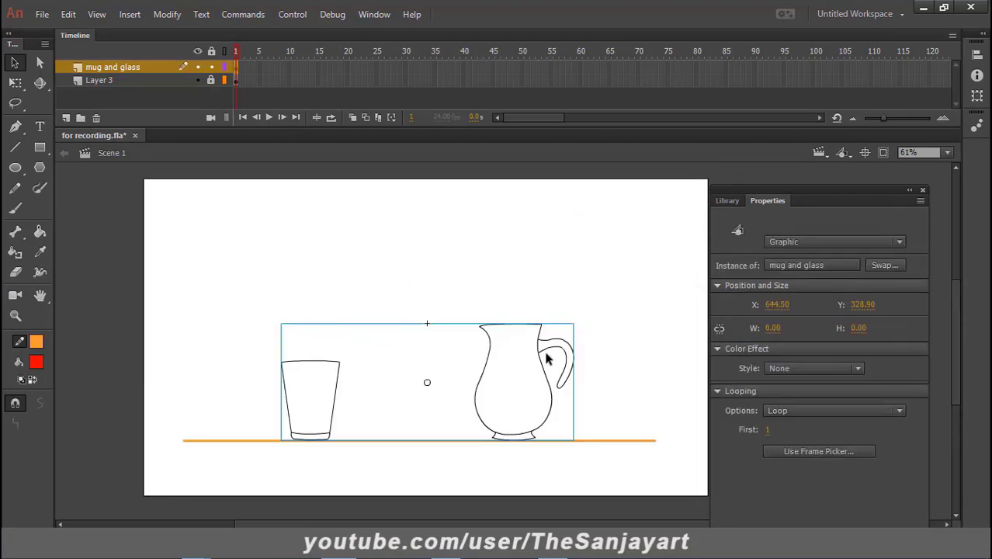
double_click(541, 358)
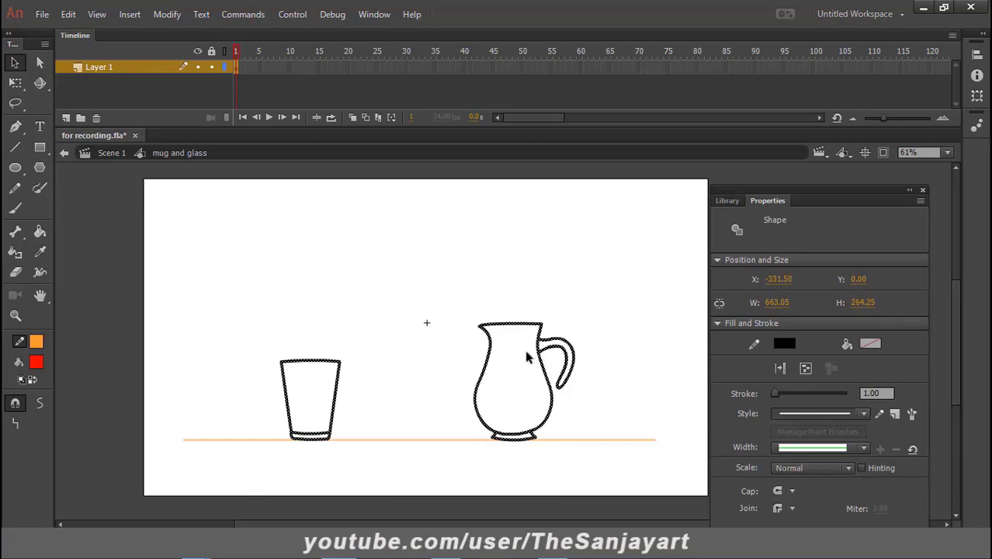
left_click(636, 363)
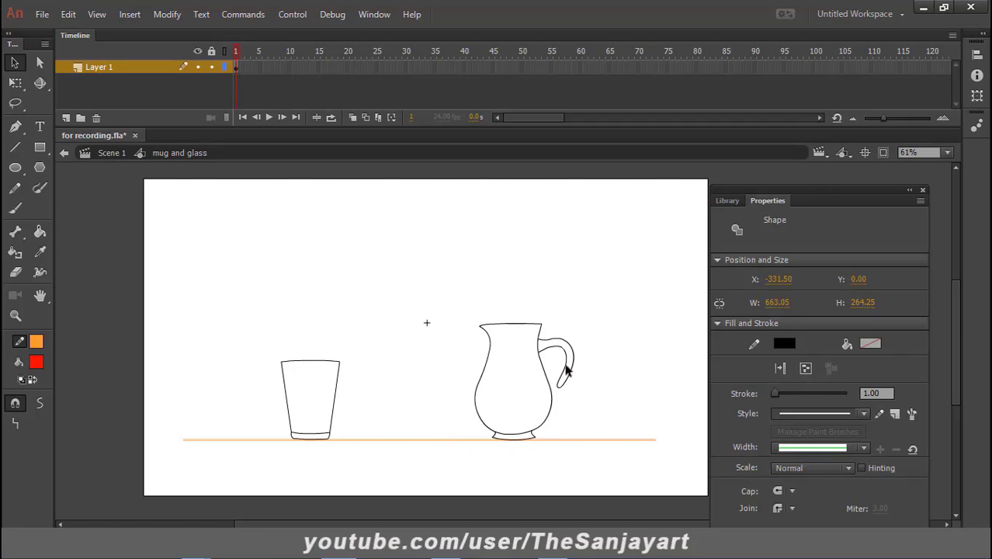
left_click(236, 68)
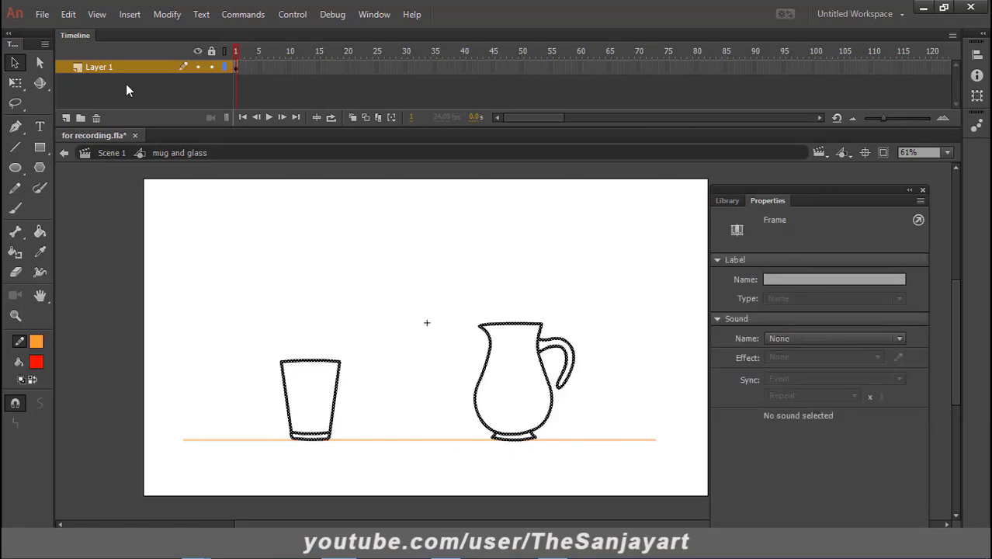
double_click(104, 67)
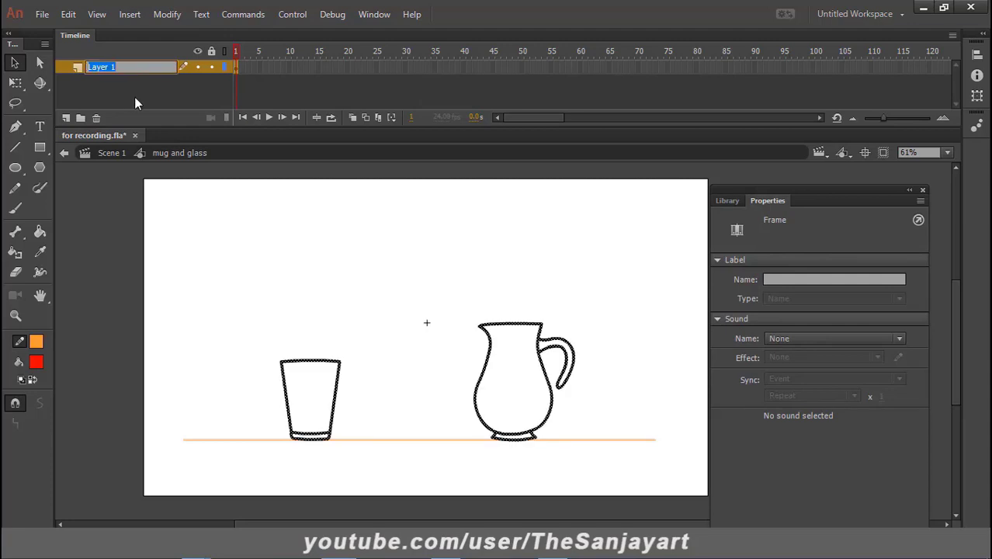
type("Mug")
left_click(256, 269)
- Cut the glass drawing from the Mug layer and paste it in place on a new layer below it
left_click_drag(253, 335, 363, 454)
key("Delete")
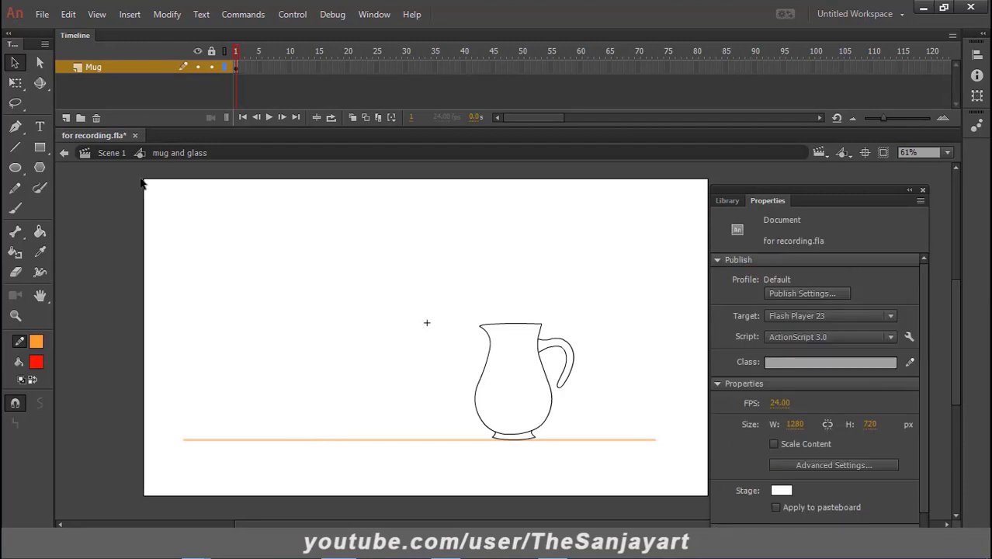
left_click(66, 117)
left_click_drag(150, 69, 151, 87)
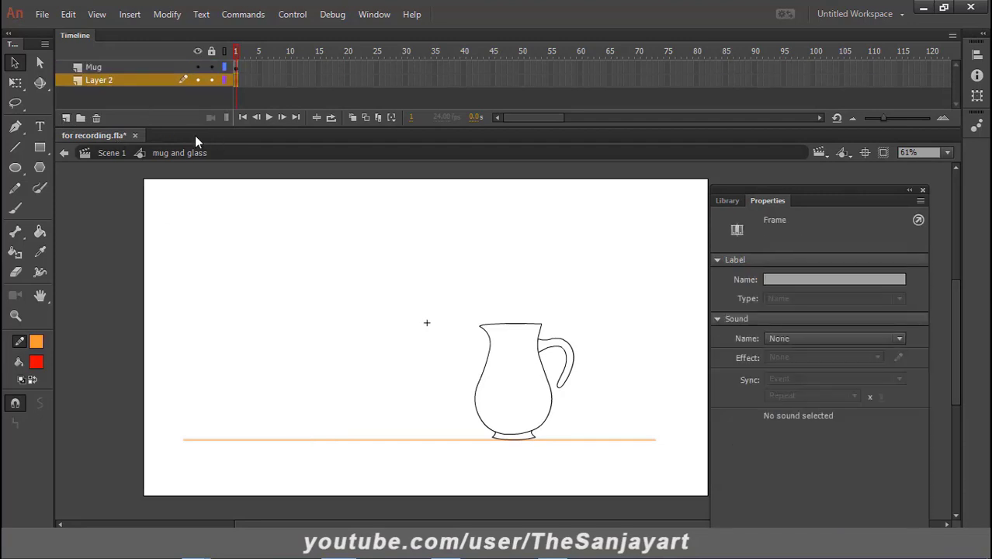
key("ctrl+shift+v")
- Rename the new layer holding the glass as "Glass" and lock it
double_click(105, 79)
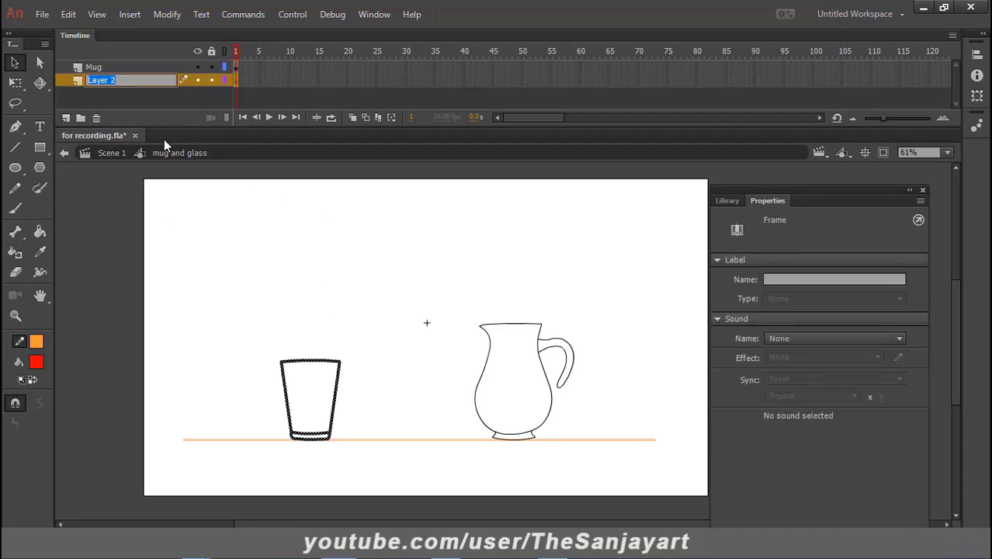
type("Glass")
left_click(120, 99)
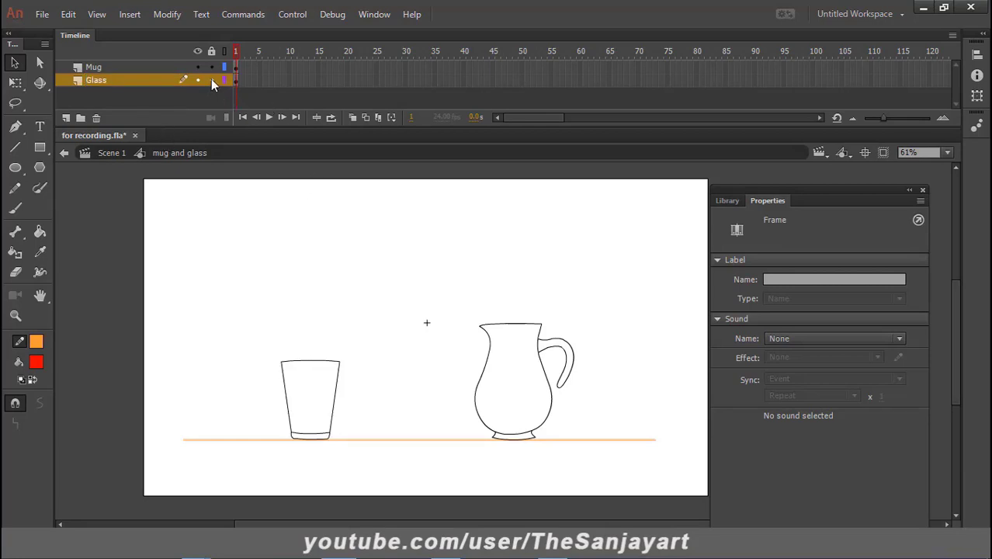
left_click(354, 483)
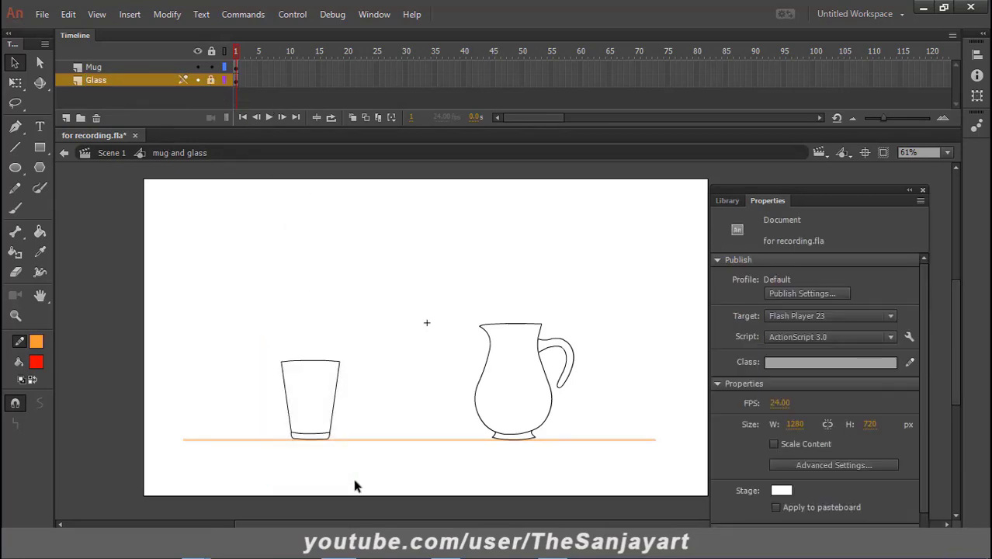
- Select the whole jug drawing on the Mug layer and collapse the properties display to clear the workspace
left_click(237, 68)
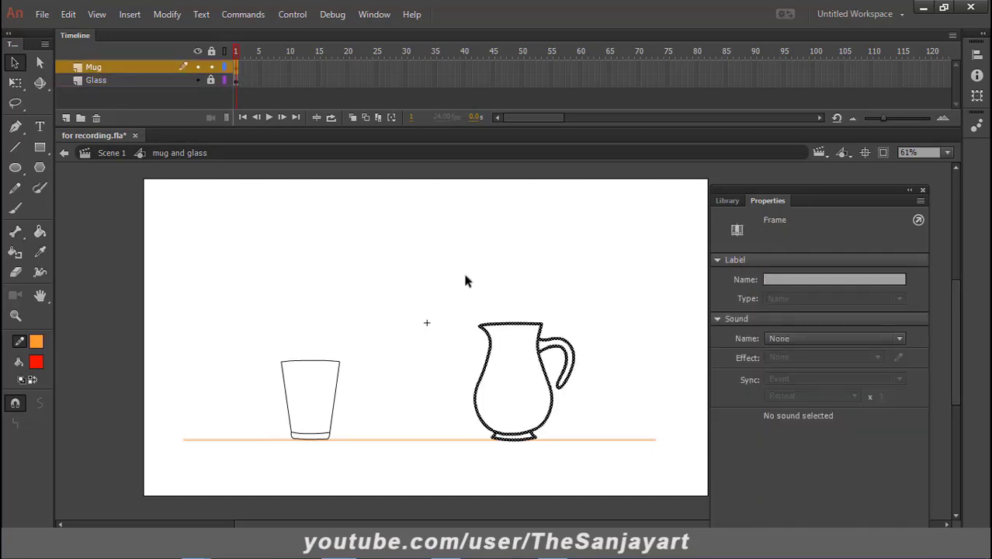
left_click_drag(451, 281, 596, 472)
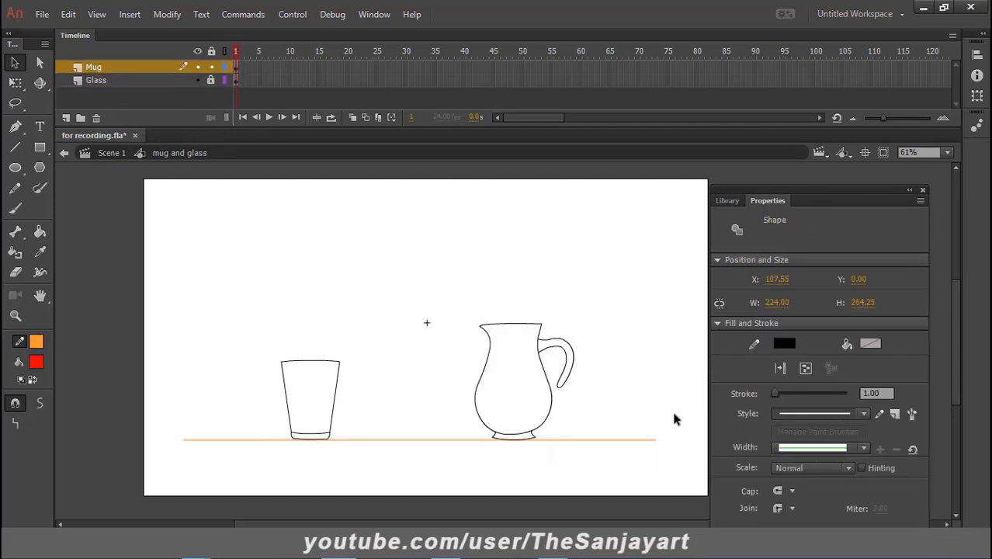
left_click(236, 68)
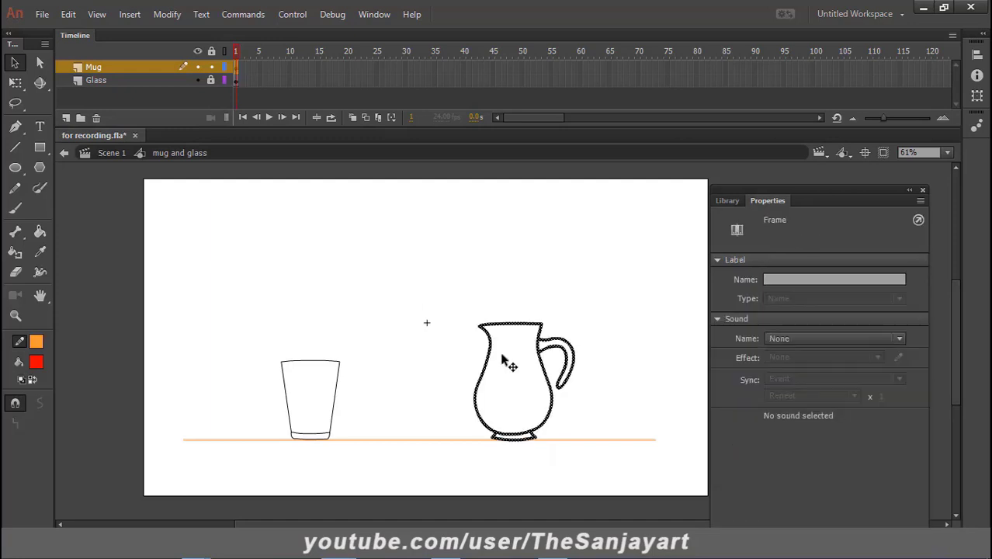
left_click(509, 361)
double_click(764, 200)
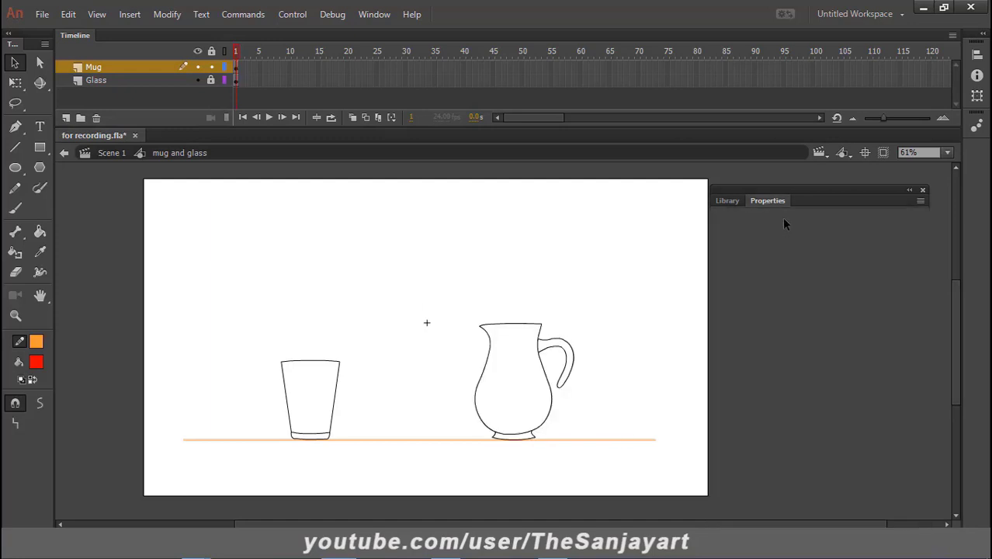
left_click_drag(596, 464, 572, 358)
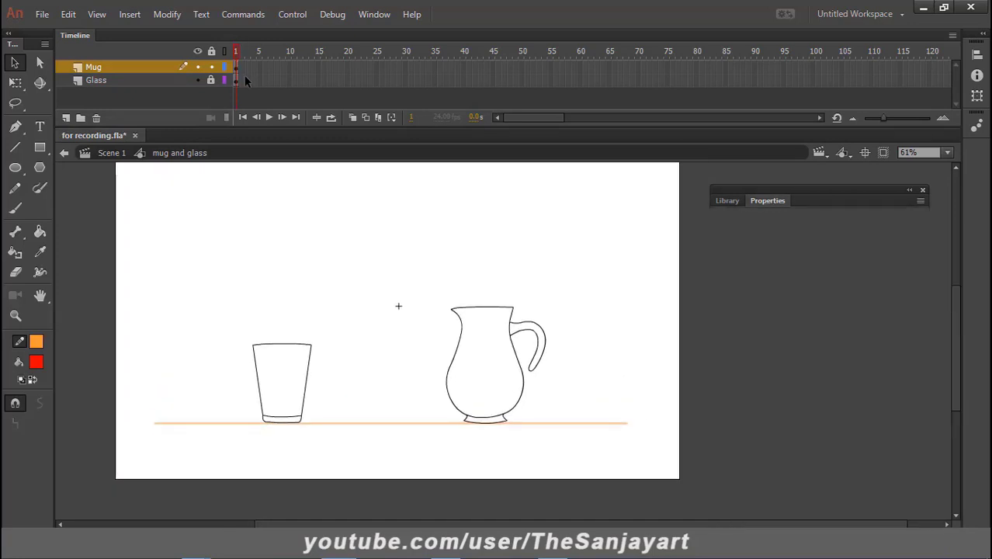
mouse_move(433, 272)
left_mouse_down()
mouse_move(498, 378)
mouse_move(566, 460)
left_mouse_up()
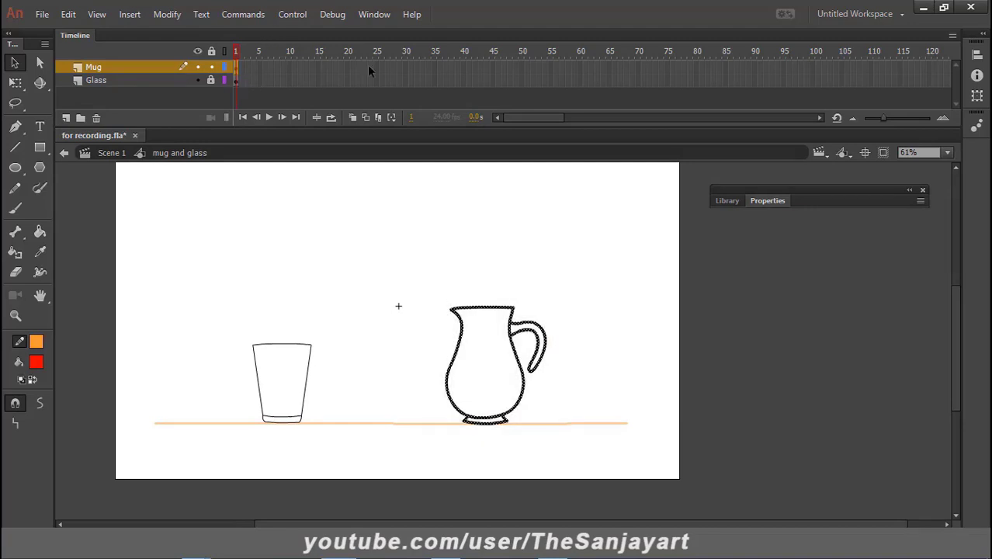
- Extend the Mug and Glass layers to frame 40 and select the Mug layer's frame 40
left_click_drag(462, 67, 459, 90)
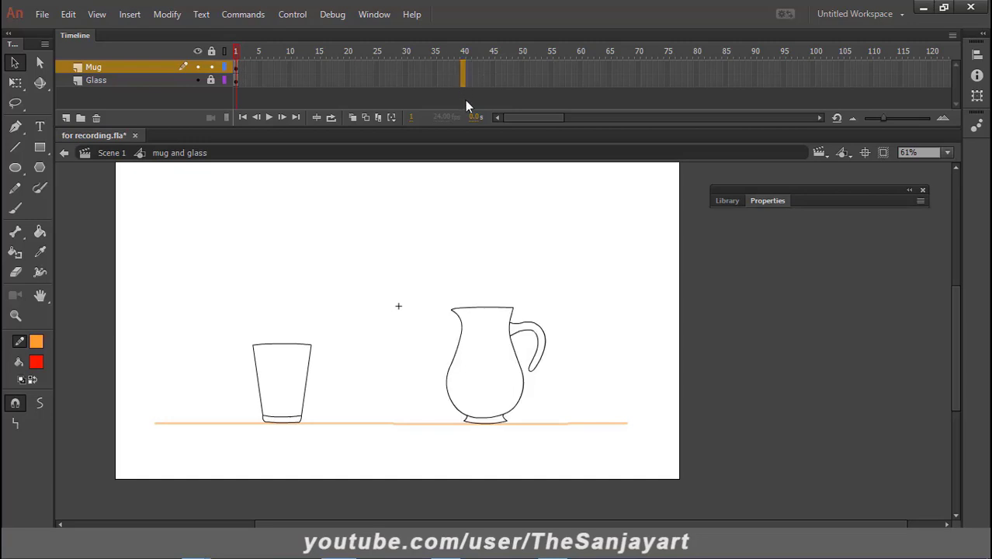
left_click(464, 100)
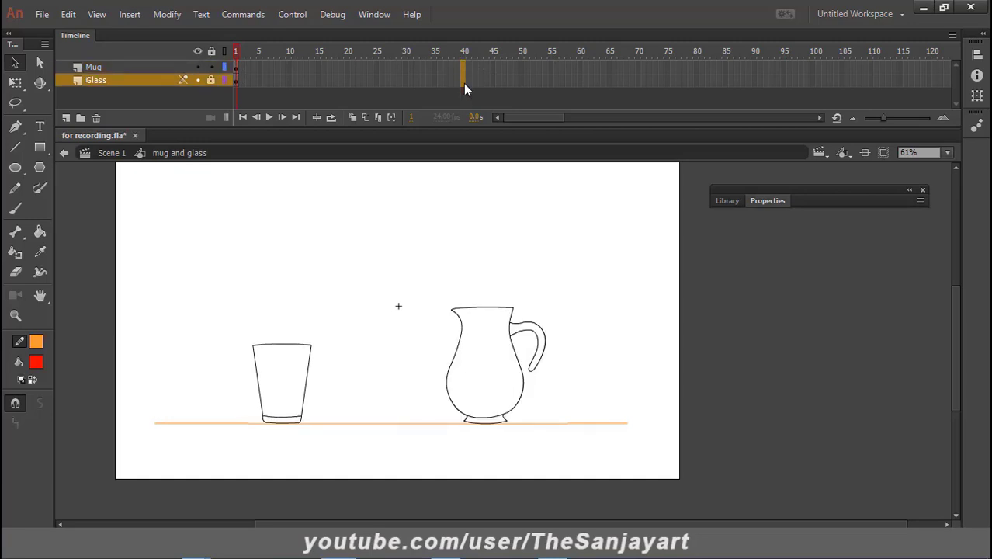
key("F6")
left_click(463, 67)
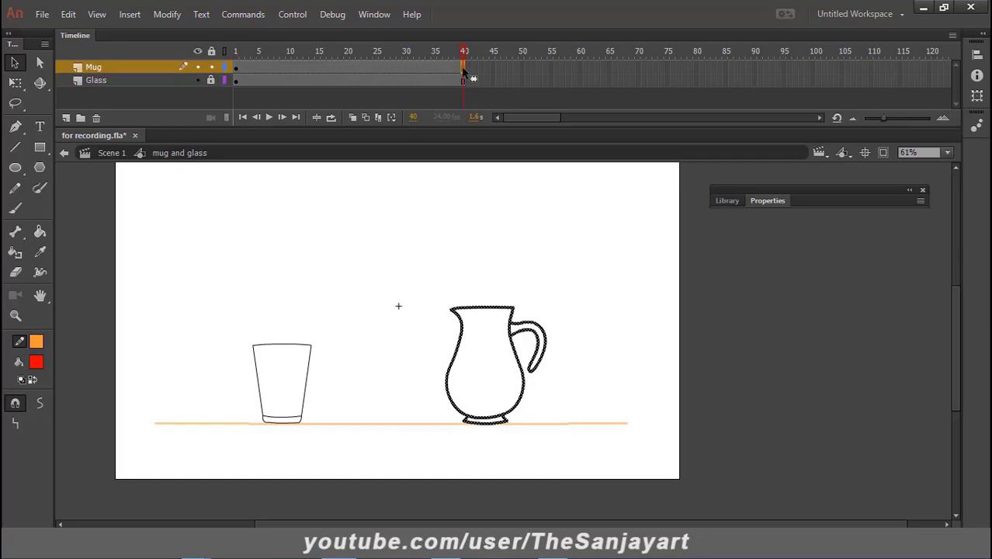
- Fill the jug's body with bright blue at frame 1 of the Mug layer
left_click_drag(462, 57, 233, 65)
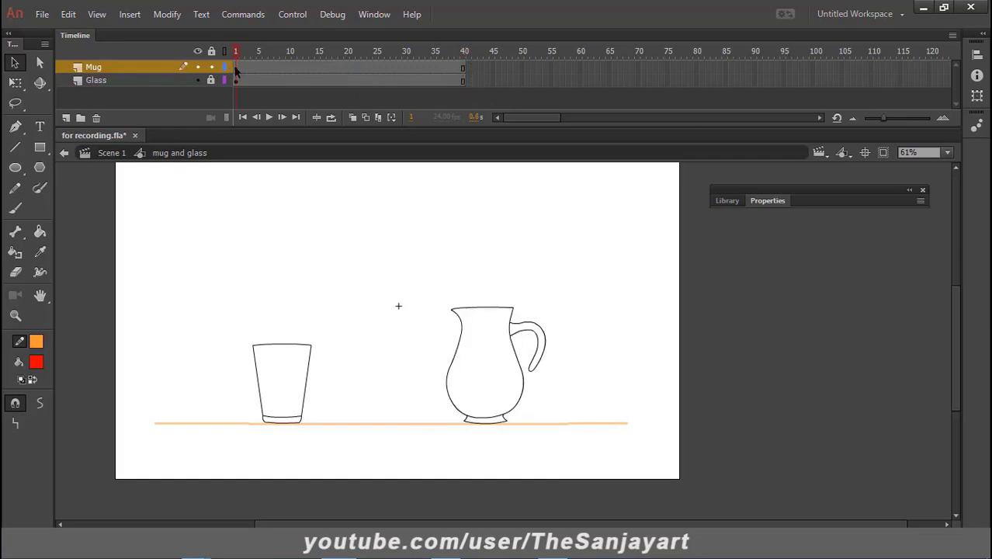
left_click(560, 249)
left_click(39, 187)
left_click(39, 231)
left_click(36, 362)
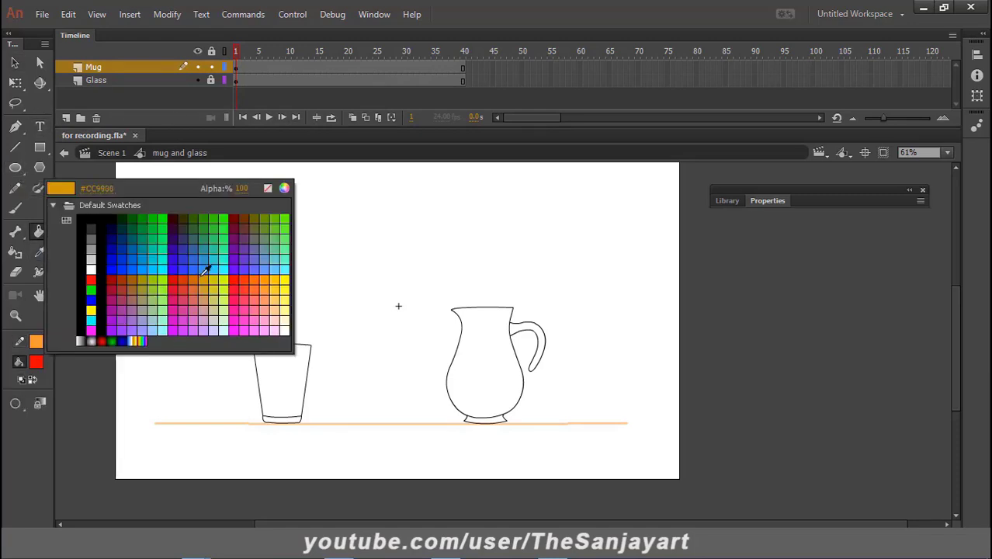
left_click(144, 264)
left_click(489, 384)
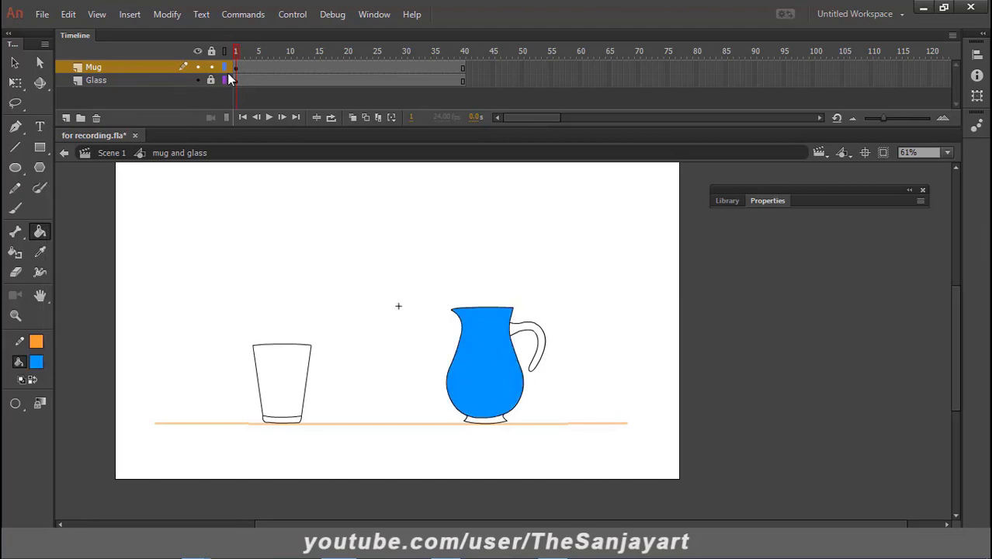
- Cut the blue fill, paste it in place on a new layer between Mug and Glass, and keep those two layers locked
key("v")
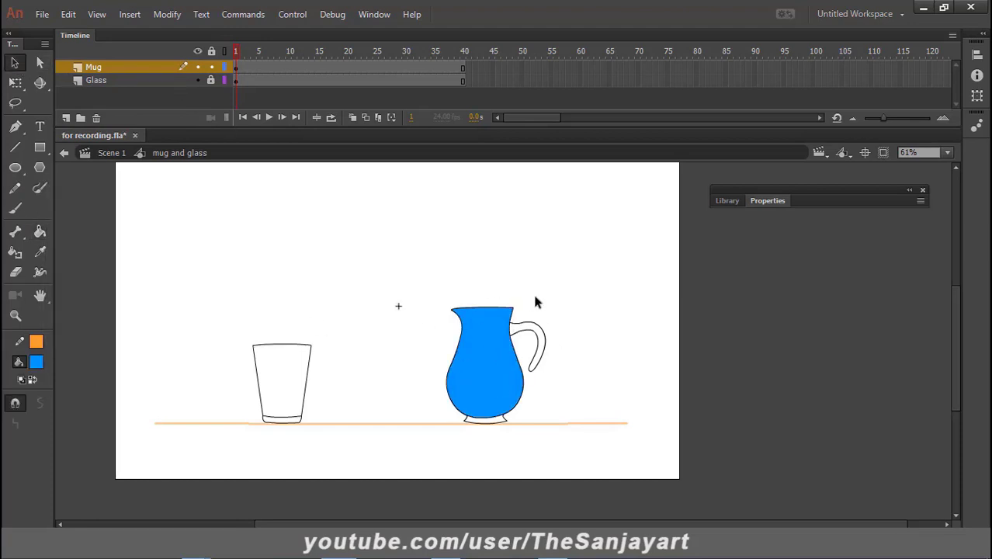
left_click(510, 372)
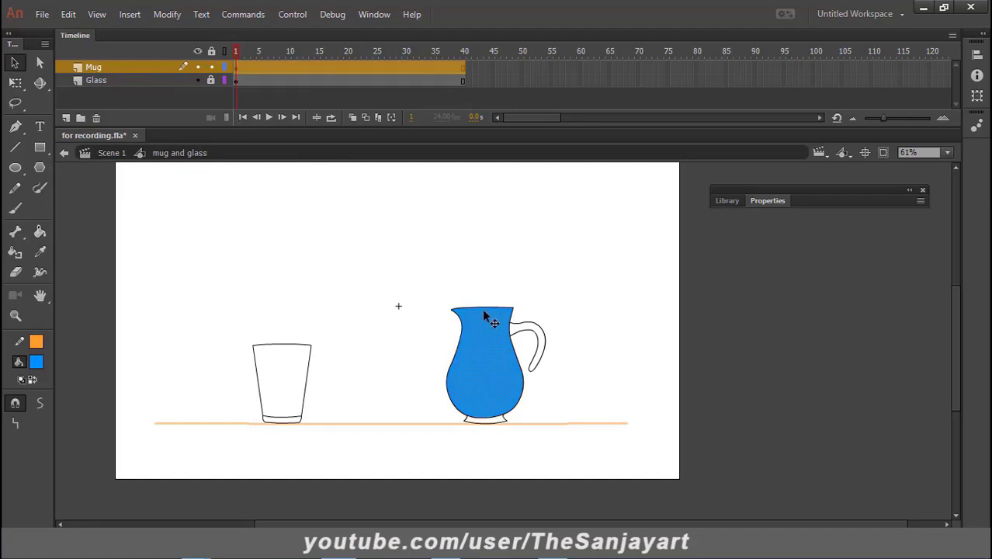
key("Delete")
left_click(65, 118)
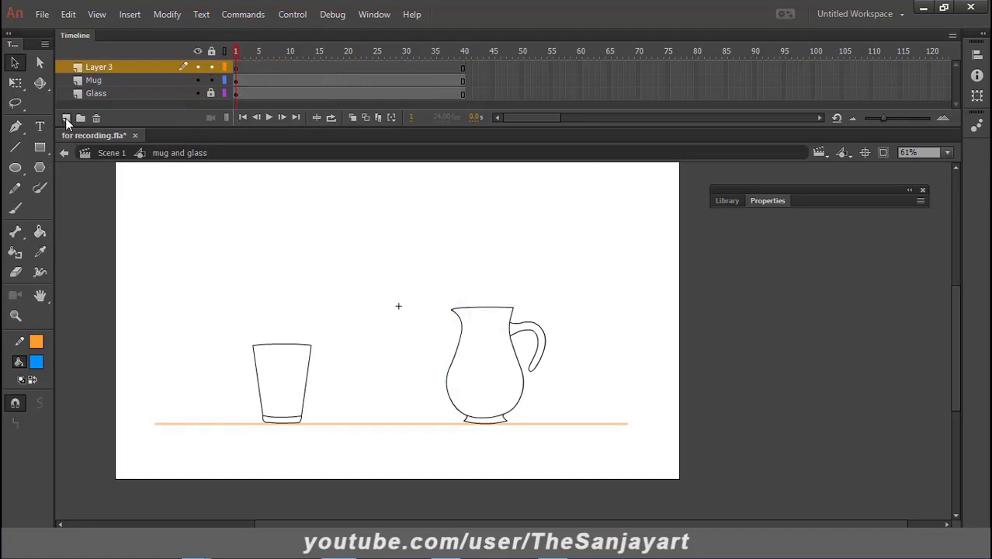
left_click_drag(155, 73, 195, 93)
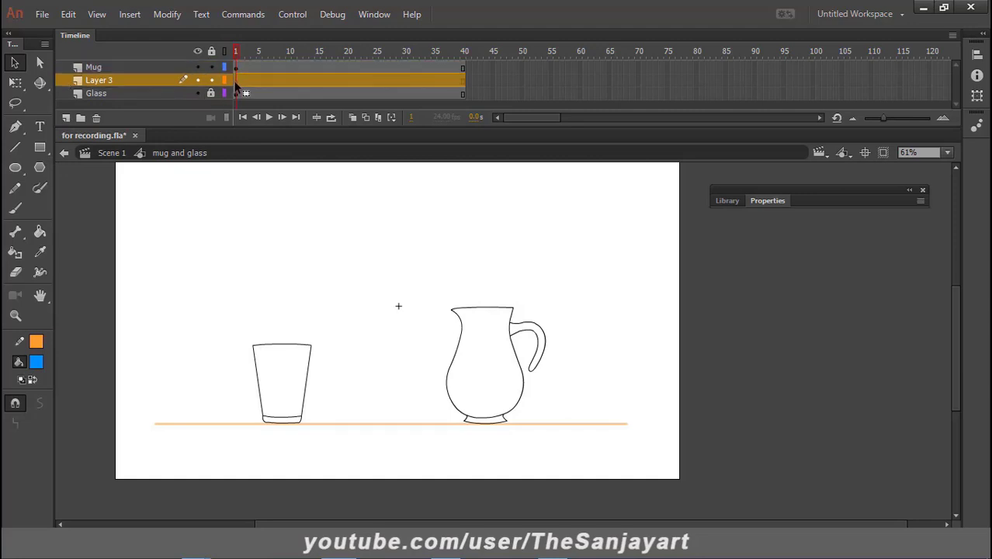
left_click(245, 116)
key("ctrl+shift+v")
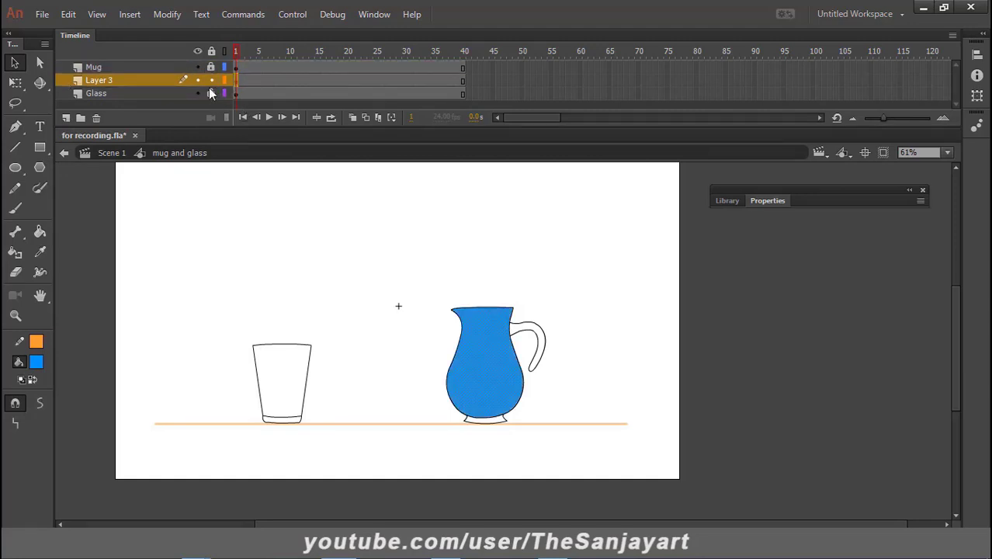
left_click(210, 93)
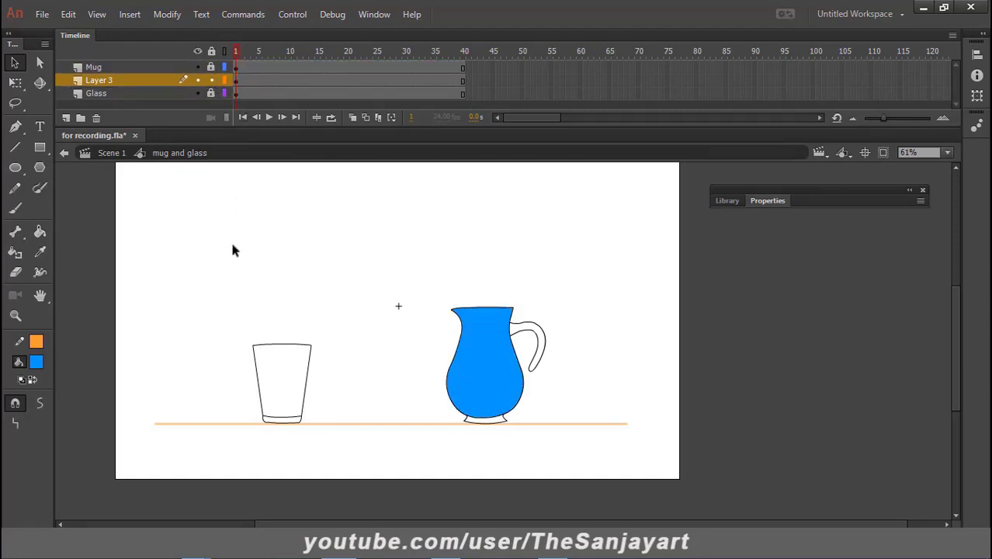
- Remove the upper part of the blue fill, leaving water with a slightly curved surface in the jug's lower half
left_click(16, 64)
left_click_drag(417, 283, 481, 376)
key("Delete")
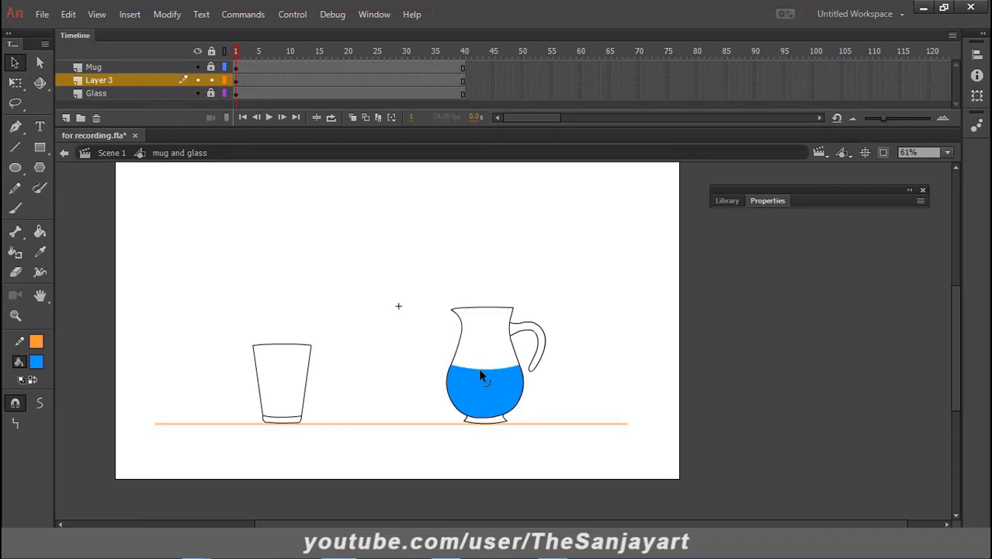
- Insert keyframes at frames 40 and 41 of the mug layer
left_click(235, 67, "shift")
left_click(463, 67)
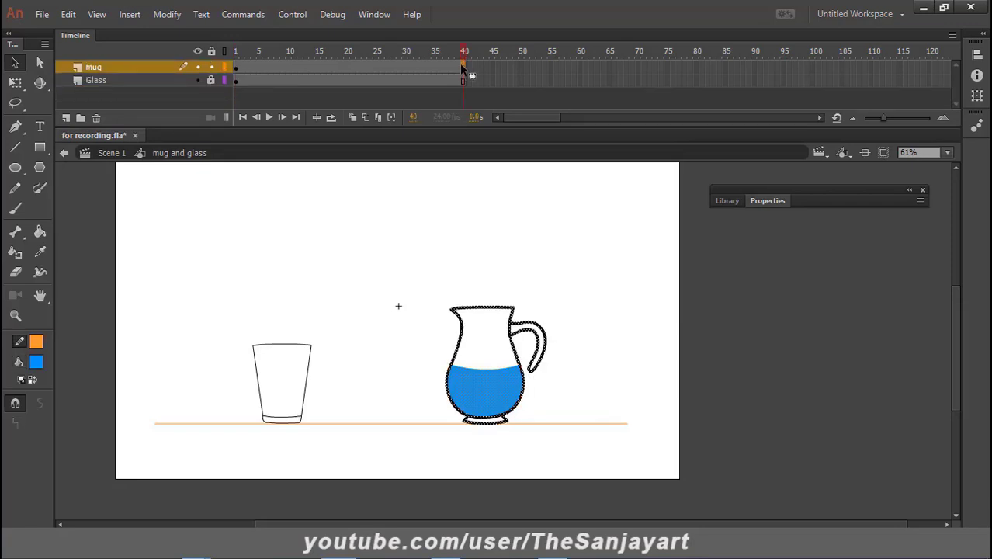
right_click(459, 65)
left_click(516, 181)
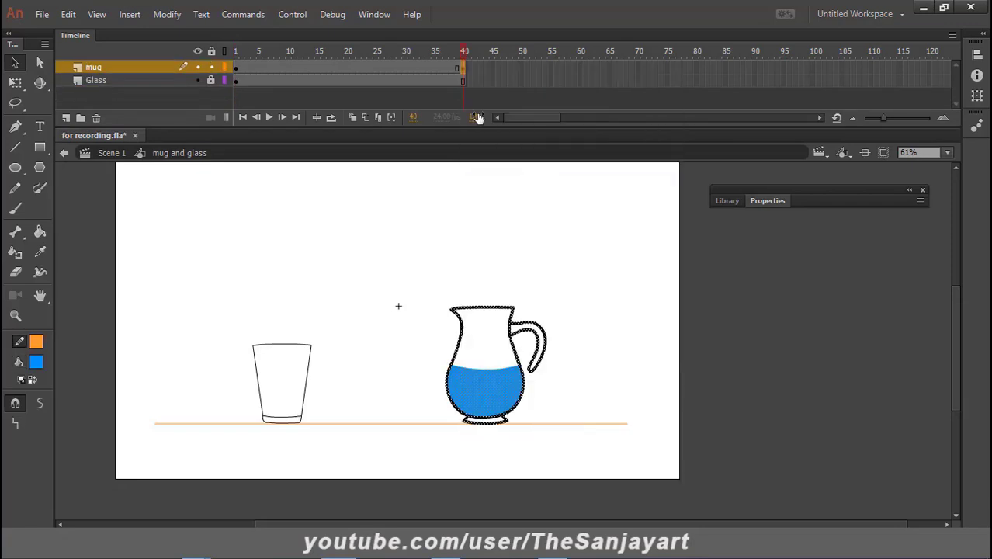
right_click(466, 66)
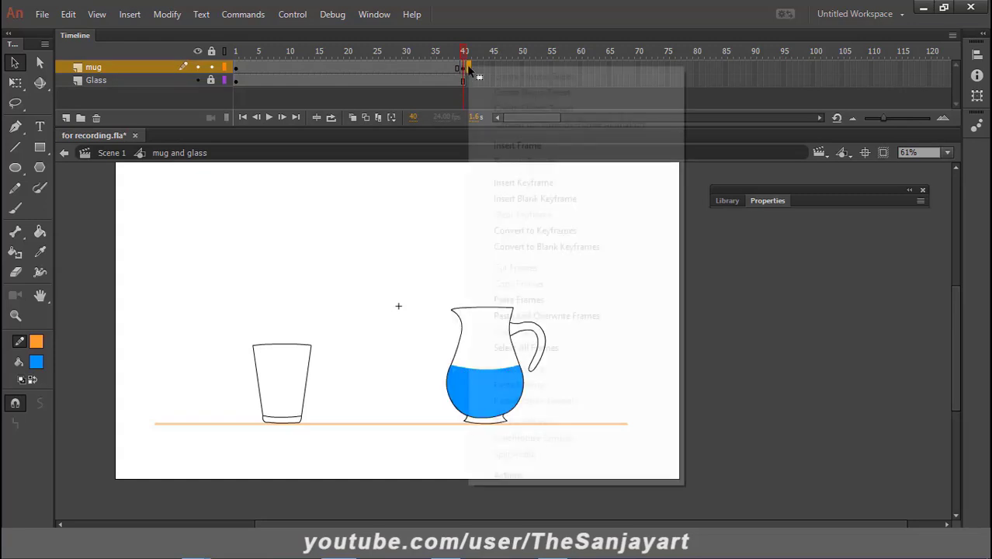
left_click(516, 181)
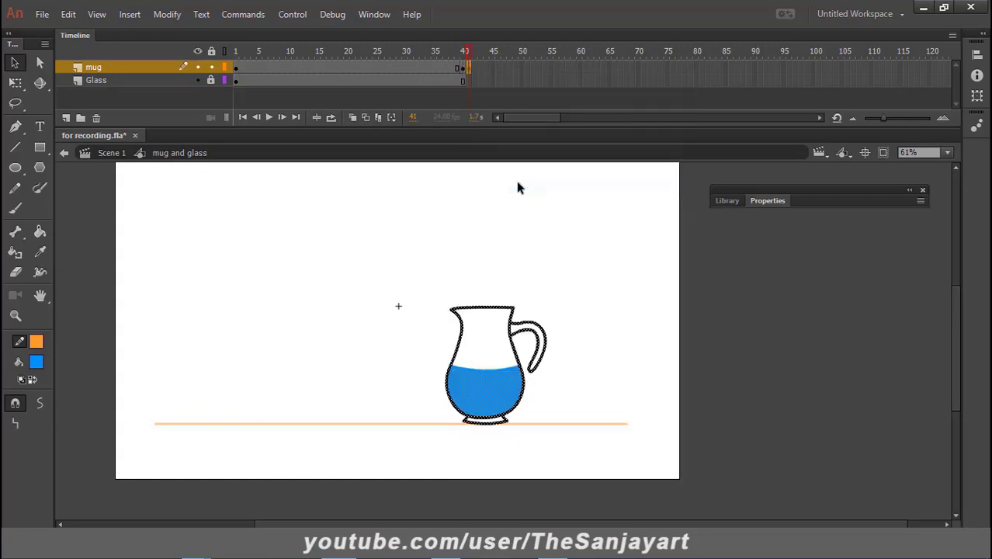
- Convert the jug with water at frame 41 to a graphic symbol named "Mug animation 01" and open it for editing
right_click(504, 400)
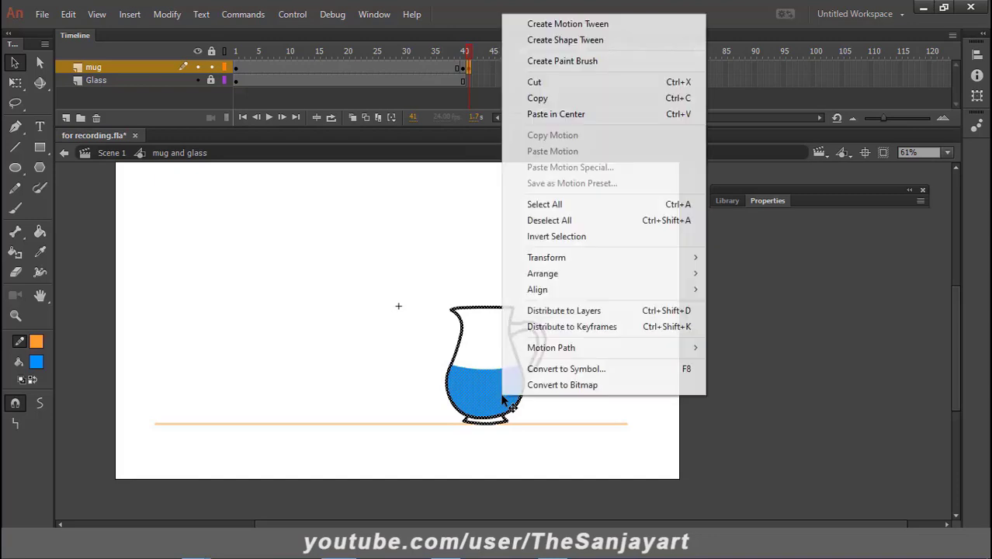
left_click(562, 370)
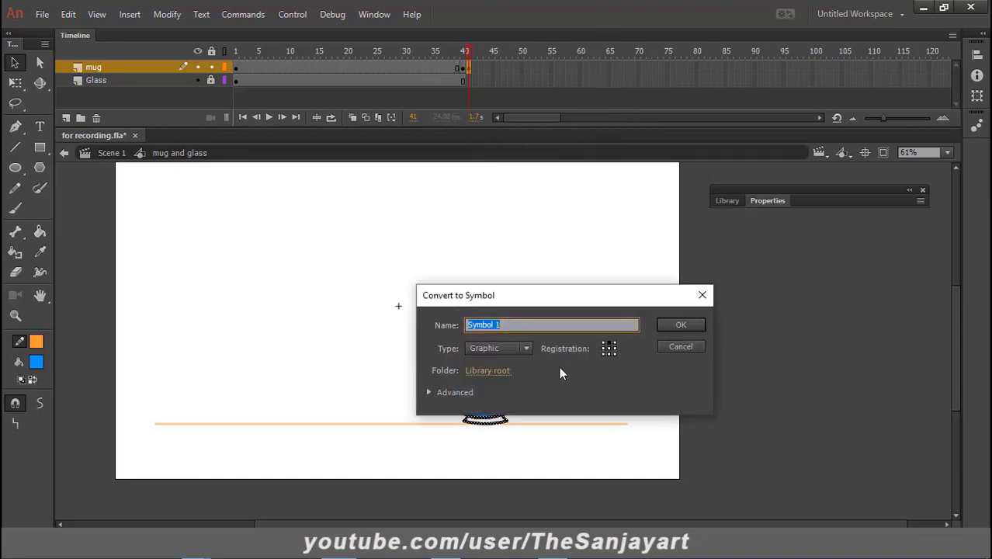
type("Mug animation 01")
left_click(683, 323)
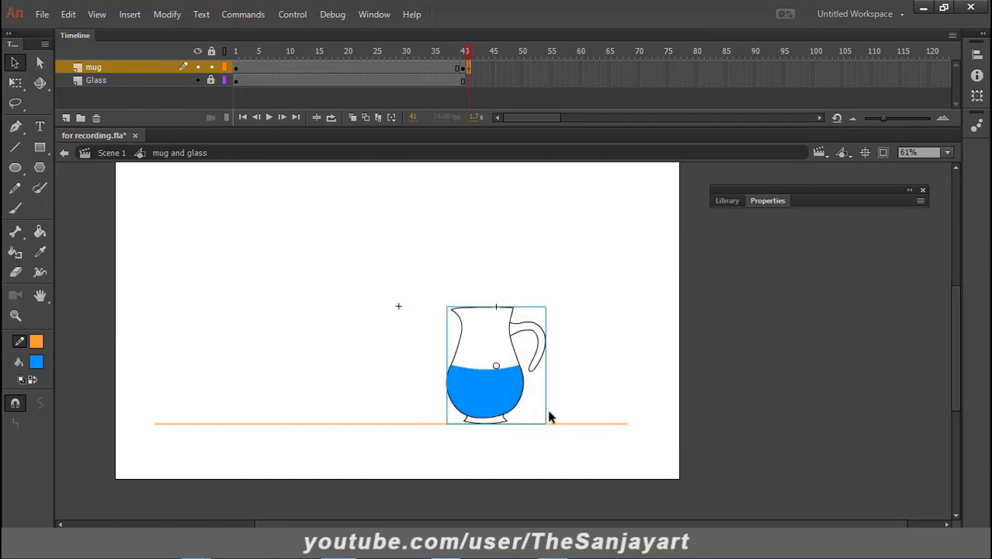
double_click(497, 396)
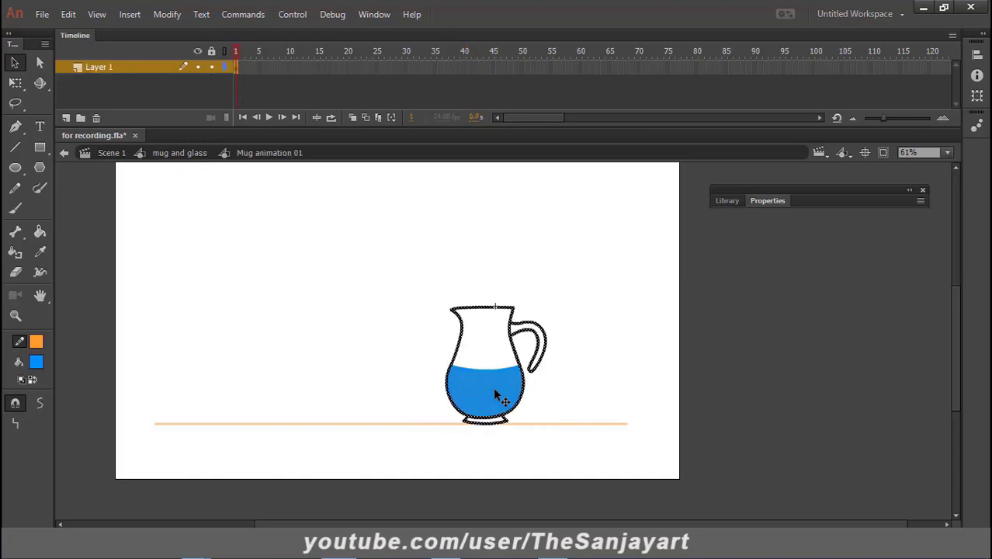
left_click(409, 306)
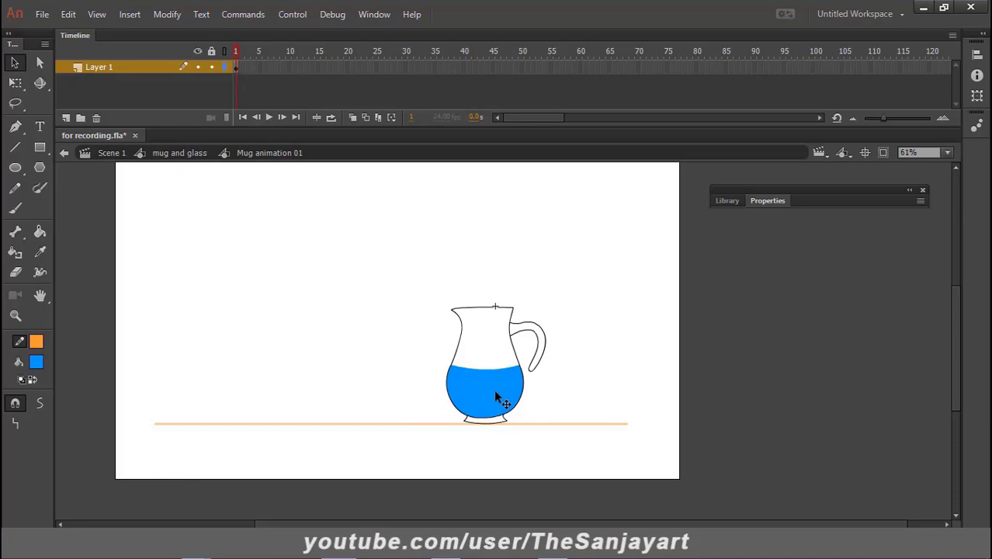
left_click(495, 391)
key("Delete")
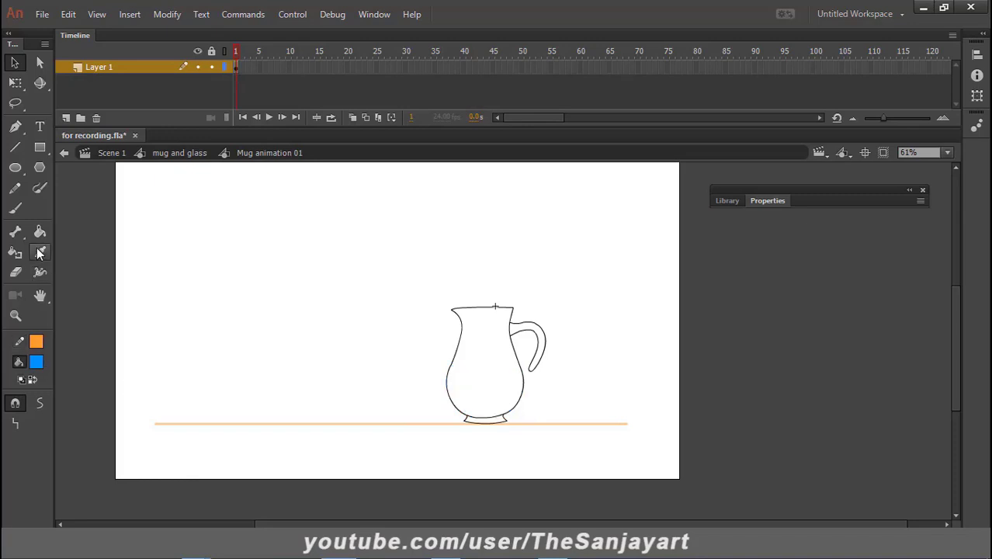
key("ctrl+z")
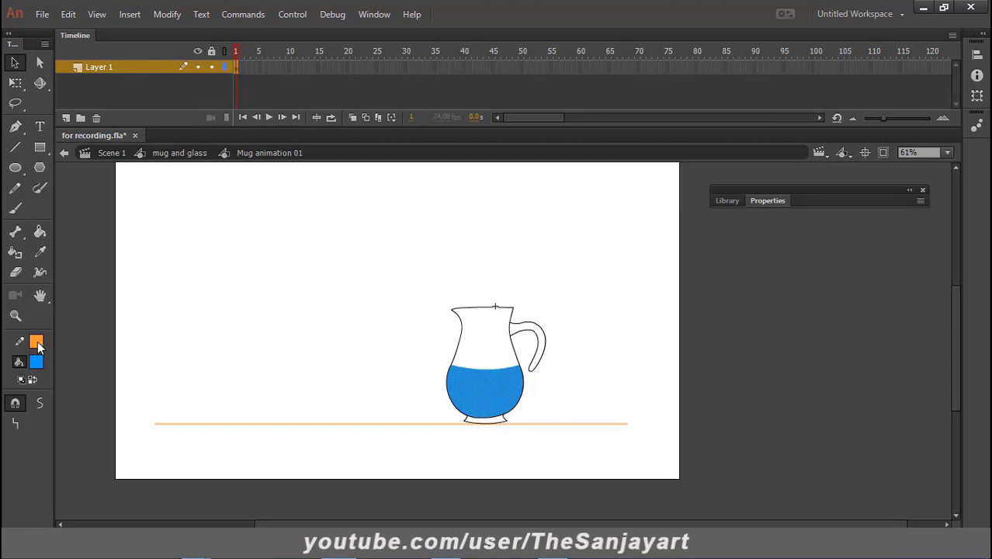
- Fill the jug's empty upper part with the same blue and cut the entire blue fill from the layer
left_click(40, 231)
left_click(484, 361)
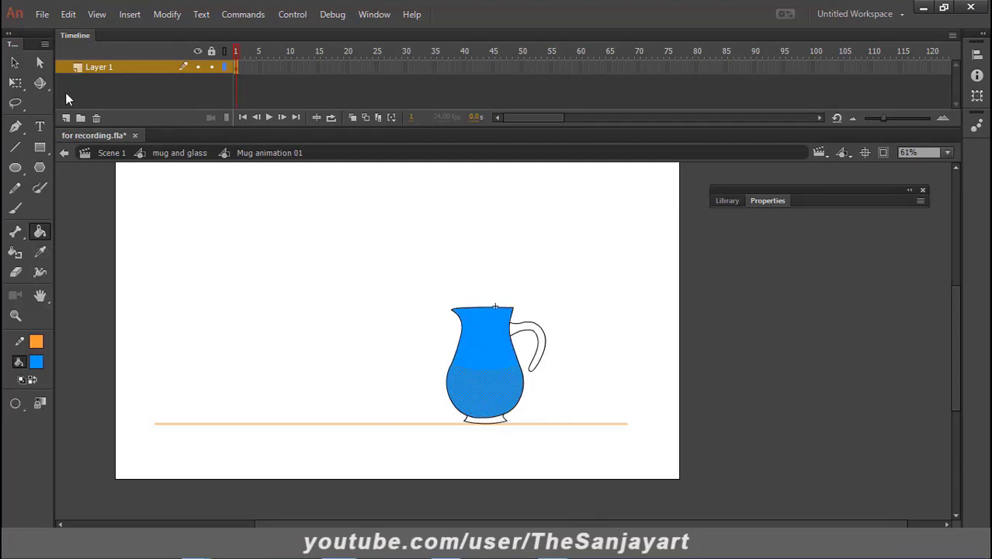
key("v")
left_click(504, 374)
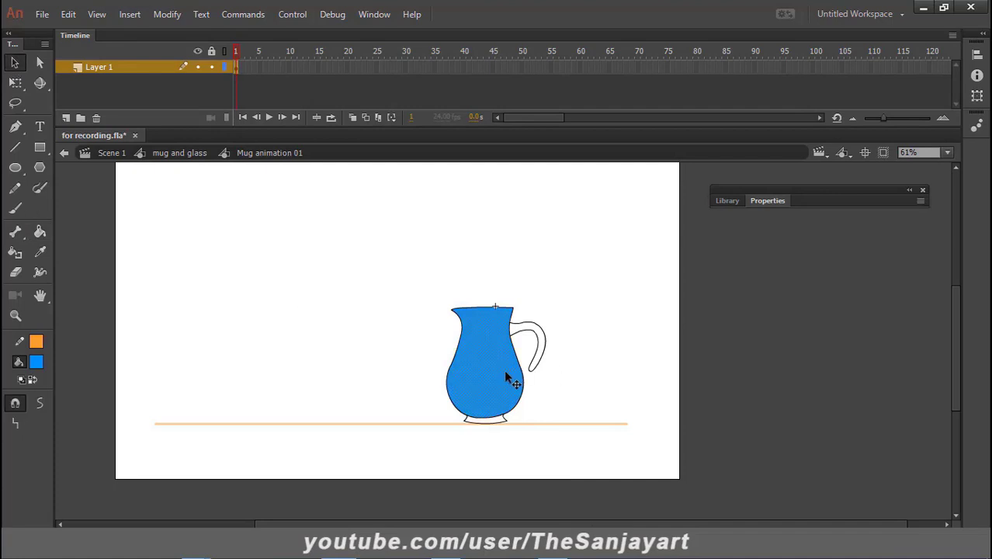
key("Delete")
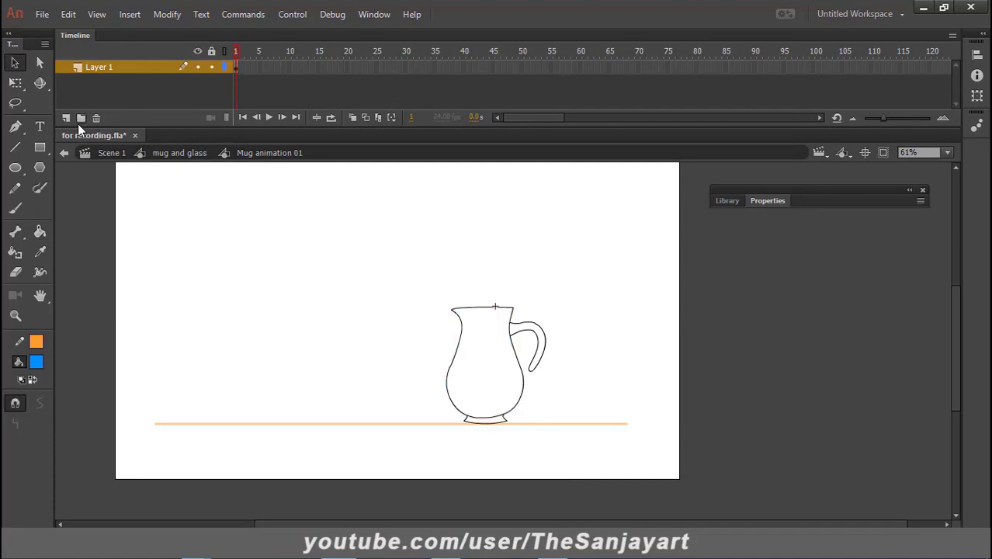
- Rename the layer holding the jug drawing as "out line"
left_click(97, 67)
double_click(101, 66)
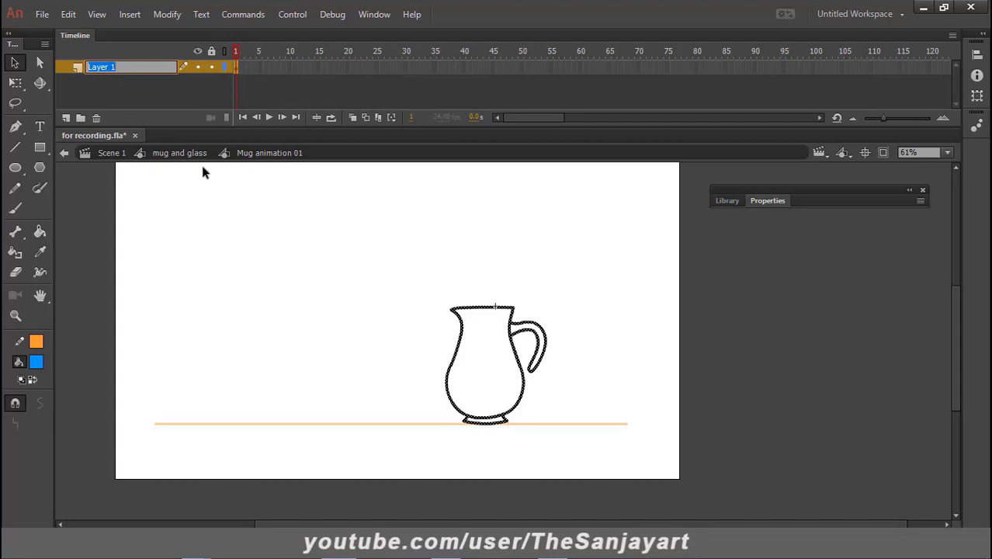
type("out line")
- Add a layer named "Water" below the out line layer and paste the blue fill in place on it
left_click(66, 118)
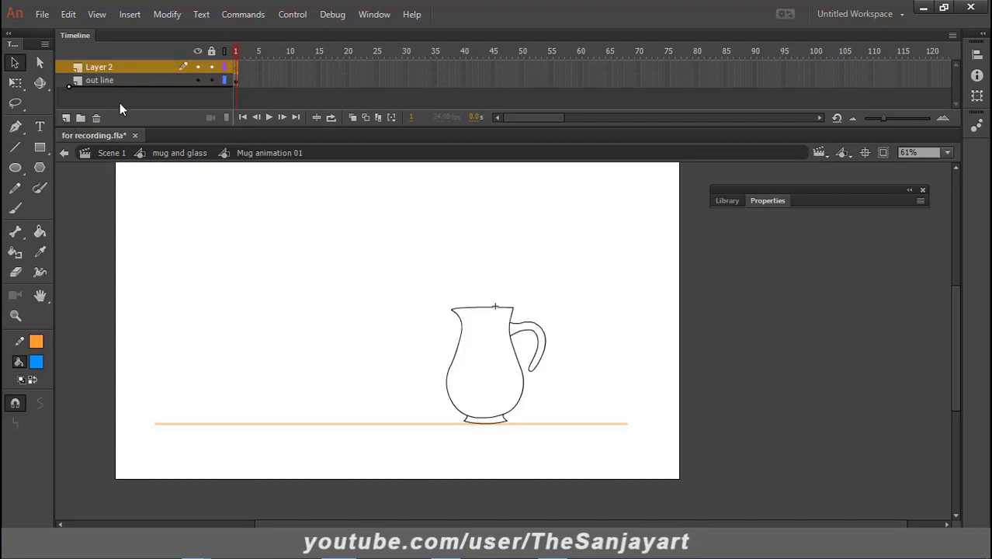
left_click_drag(116, 66, 154, 80)
double_click(154, 80)
type("Water")
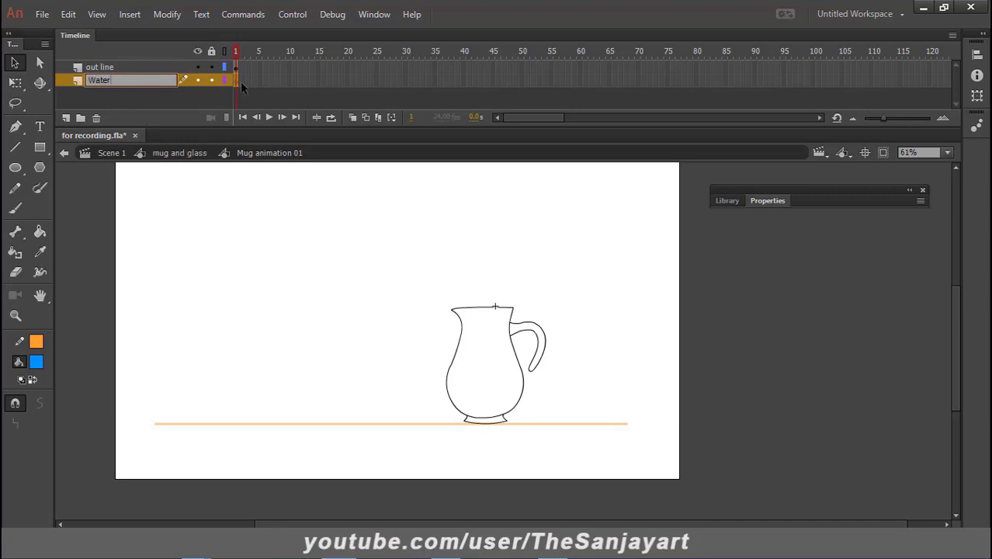
key("Return")
key("ctrl+shift+v")
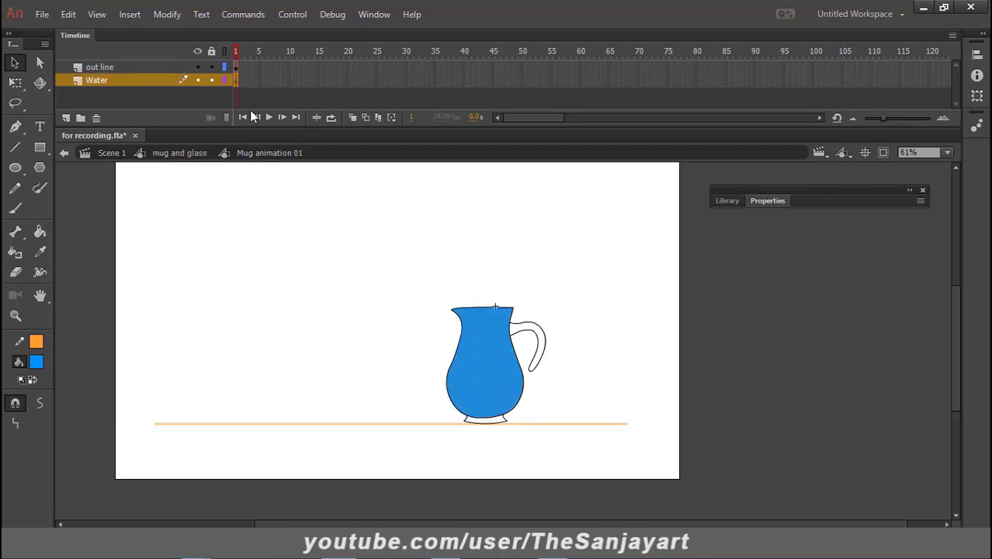
key("ctrl+shift+a")
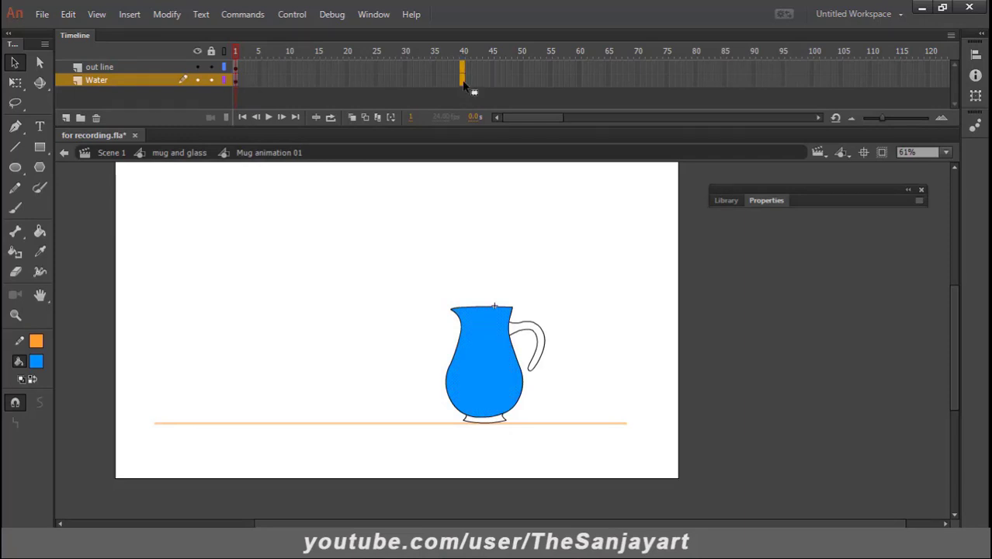
- Extend both layers to frame 40 and draw a red rectangle without stroke over the jug's lower half on a new layer between them
left_click_drag(462, 87, 221, 82)
left_click(66, 118)
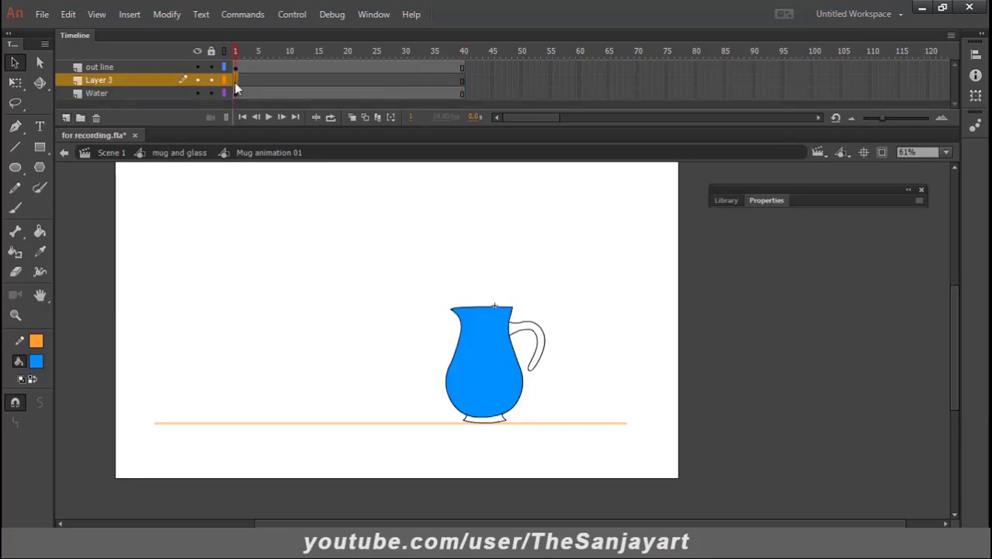
left_click(39, 147)
left_click_drag(413, 375, 571, 440)
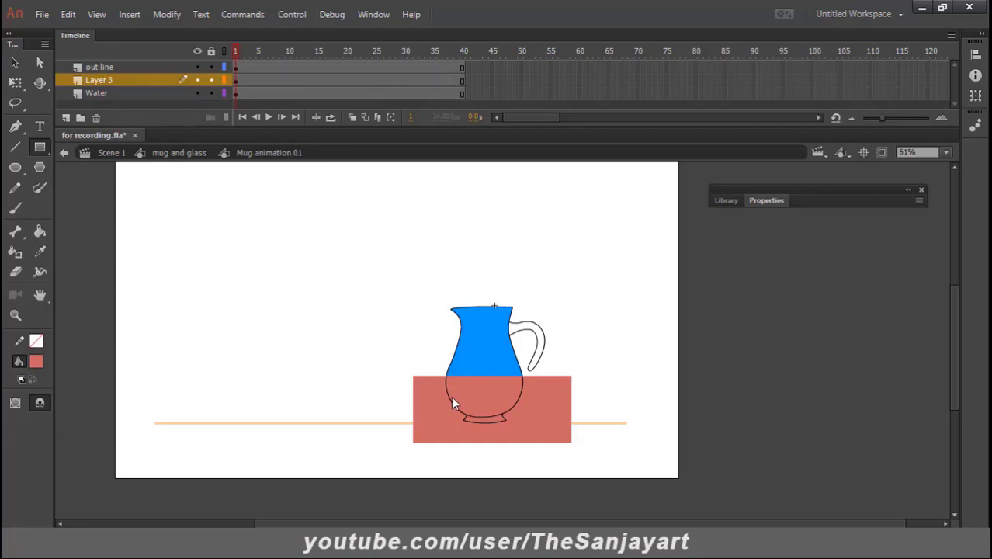
- Bend the red rectangle's upper edge into a shallow downward curve and nudge the shape slightly upward
left_click(14, 64)
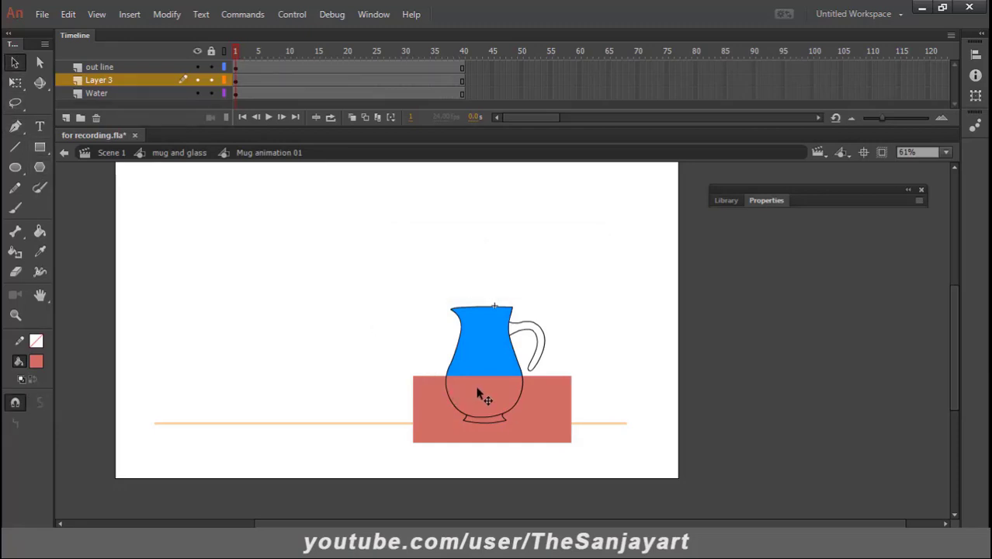
left_click_drag(485, 380, 483, 381)
left_click(489, 394)
key("shift+Up")
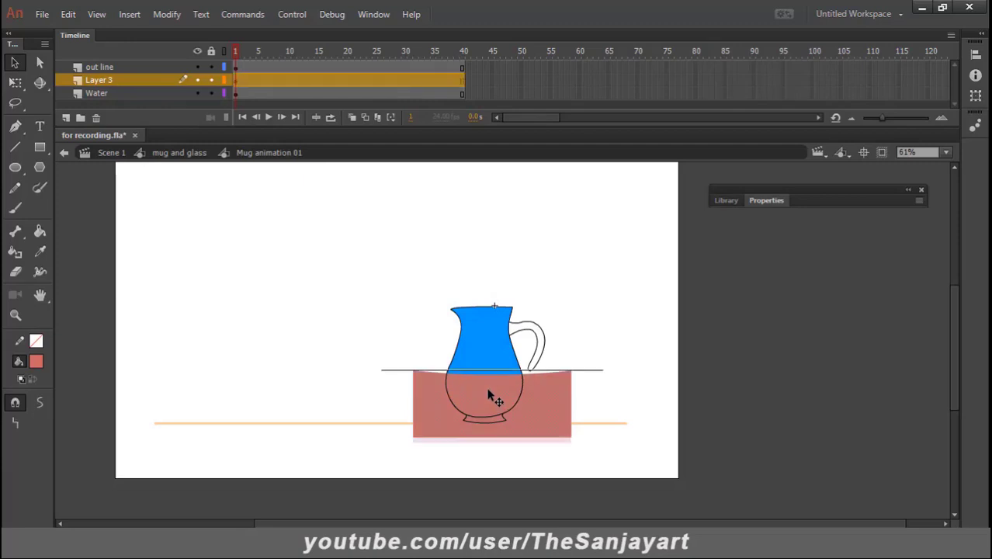
left_click(617, 369)
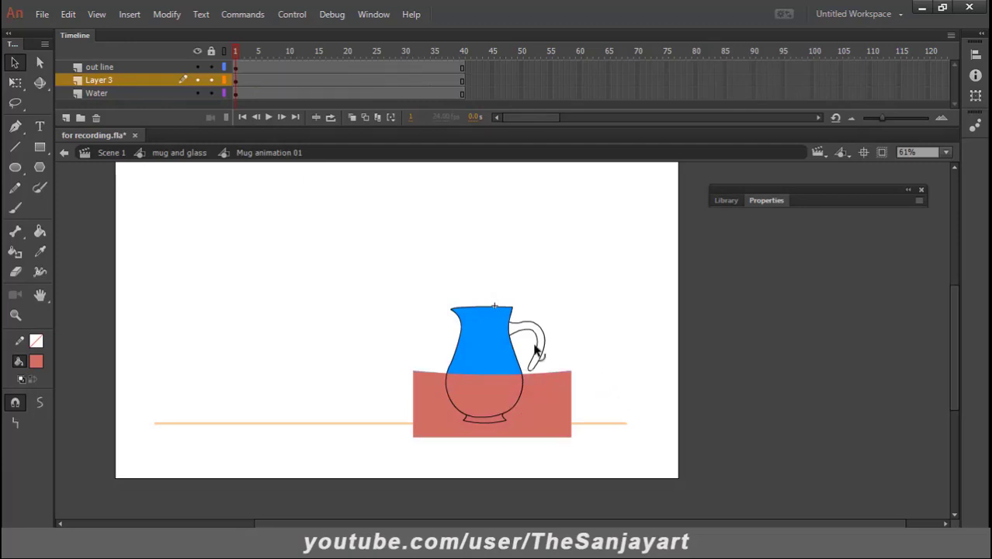
- Insert a keyframe at frame 40 on the red rectangle's layer and create a classic tween between frames 1 and 40
left_click(461, 81)
right_click(461, 81)
left_click(521, 197)
right_click(433, 80)
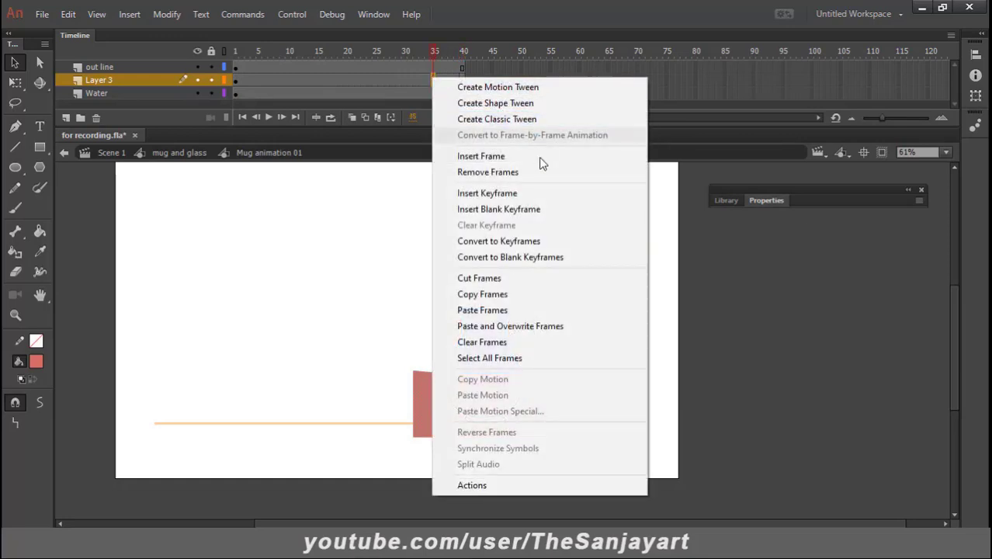
left_click(497, 119)
left_click(461, 81)
right_click(461, 81)
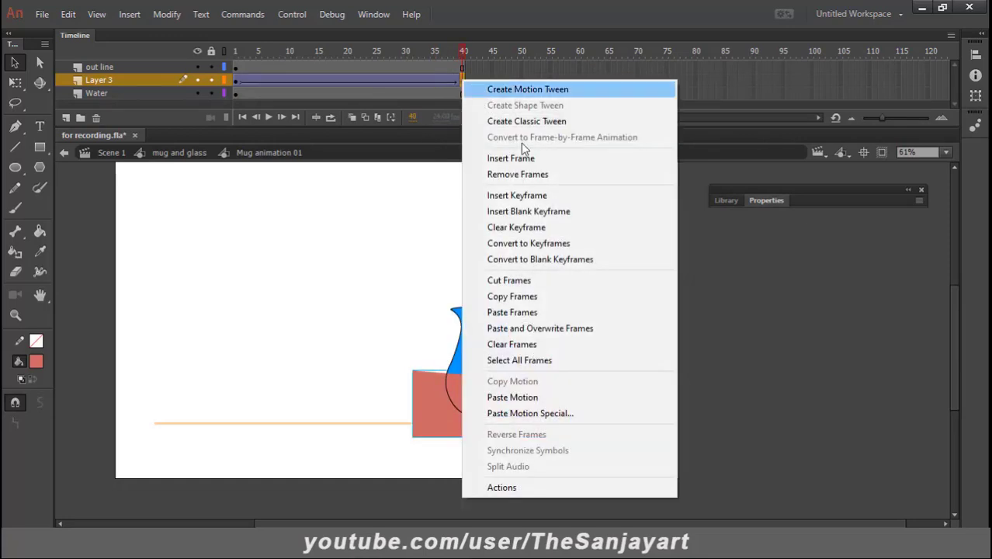
left_click(545, 122)
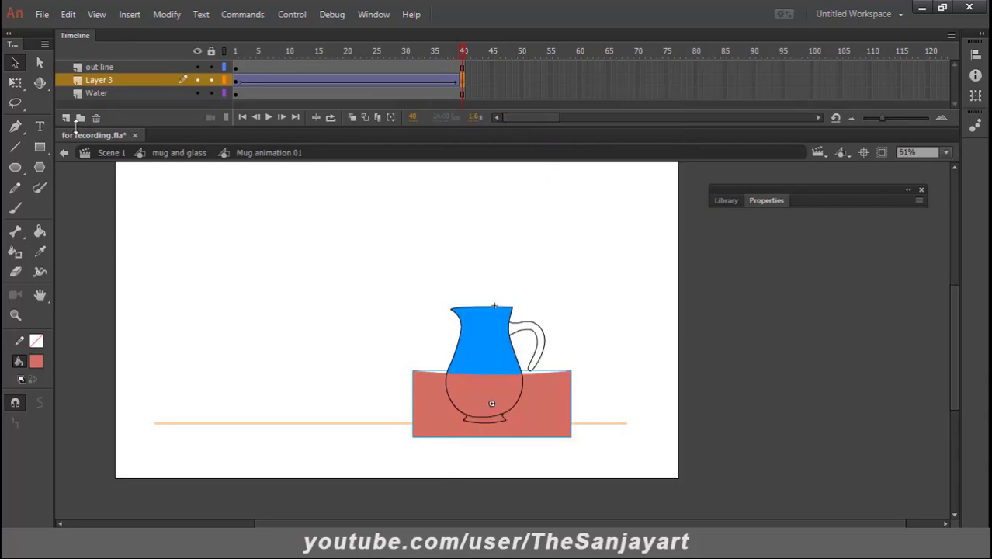
- At frame 40, rotate the red rectangle and shift it so its upper edge slants from the jug's spout down toward the handle side
left_click(15, 81)
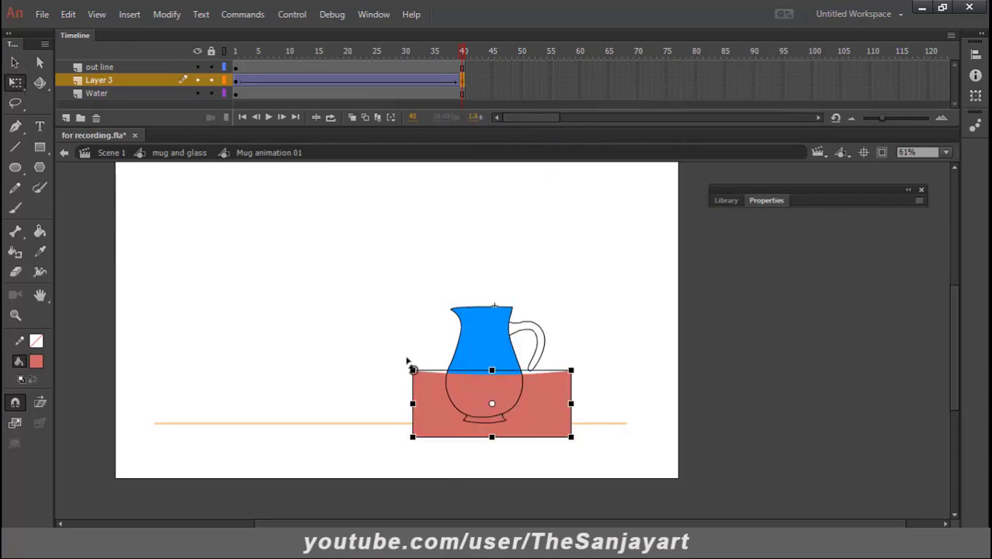
left_click_drag(416, 350, 469, 315)
left_click_drag(471, 365, 447, 351)
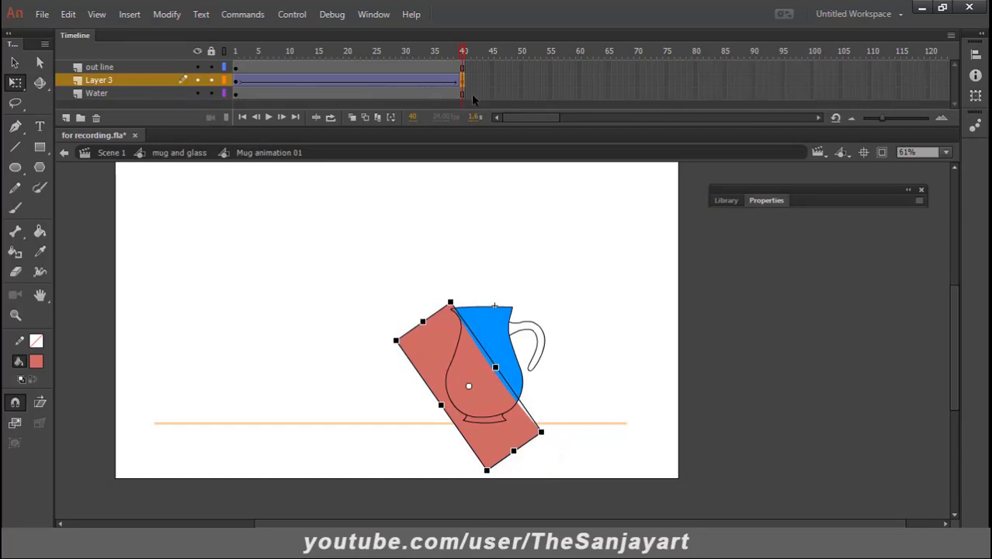
- Turn Layer 3 into a mask over the Water layer, preview the tilting water, and return to the mug and glass symbol
left_click_drag(464, 54, 206, 95)
right_click(149, 79)
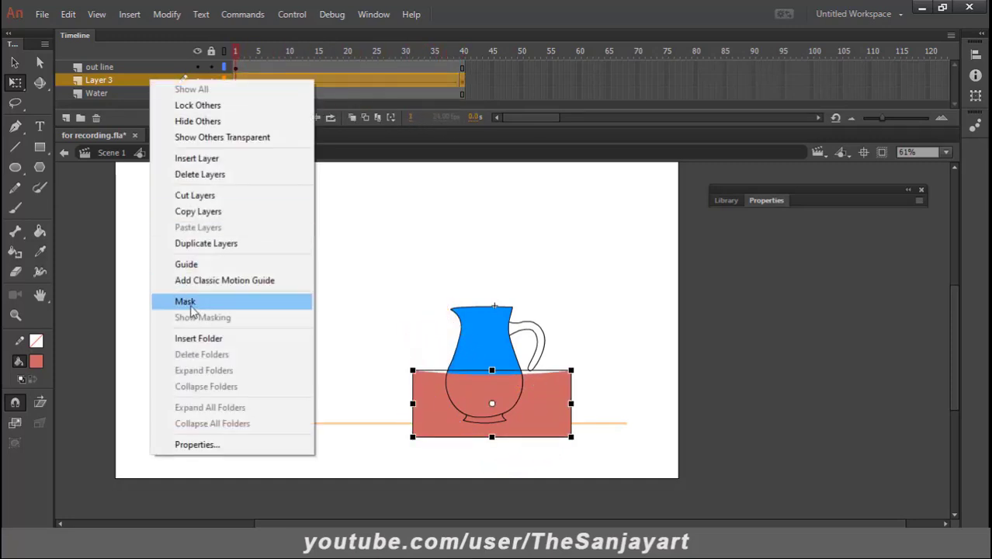
left_click(187, 301)
left_click_drag(239, 53, 482, 105)
key("ctrl+e")
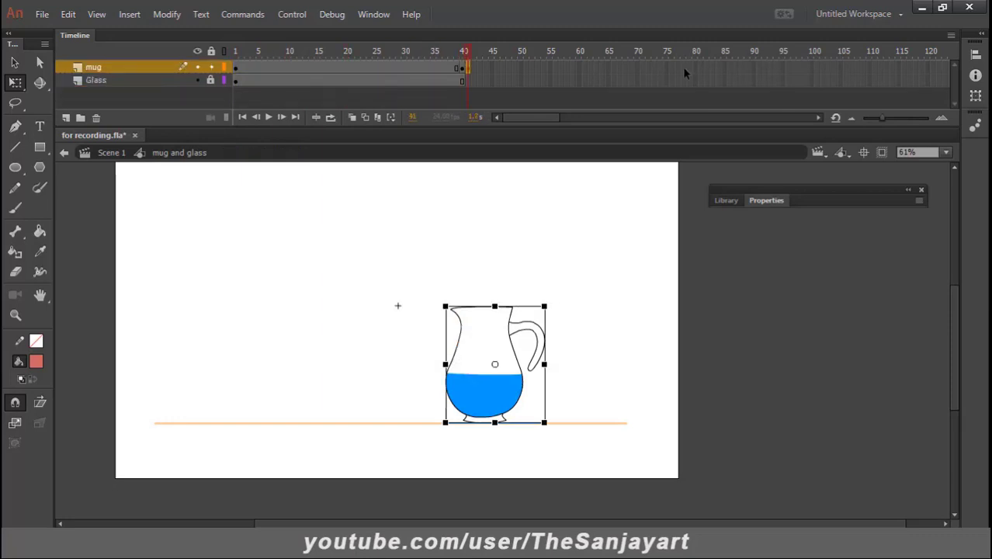
- Extend the mug and Glass layers to frame 80 and insert a keyframe at frame 80 on the mug layer
left_click_drag(696, 69, 695, 97)
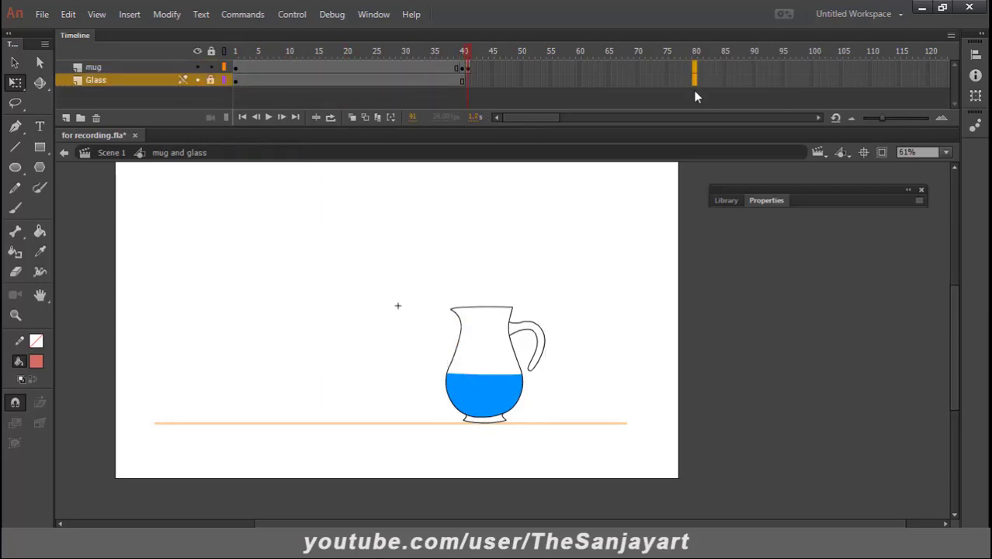
left_click(694, 69)
right_click(694, 68)
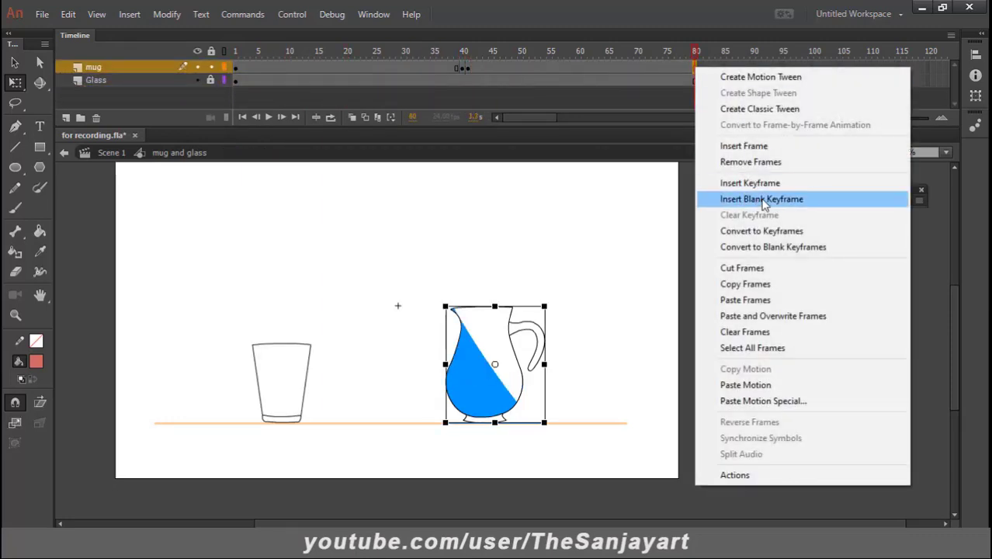
left_click(749, 184)
- Create a classic tween on the mug layer between frames 41 and 80 and scrub through it
right_click(644, 69)
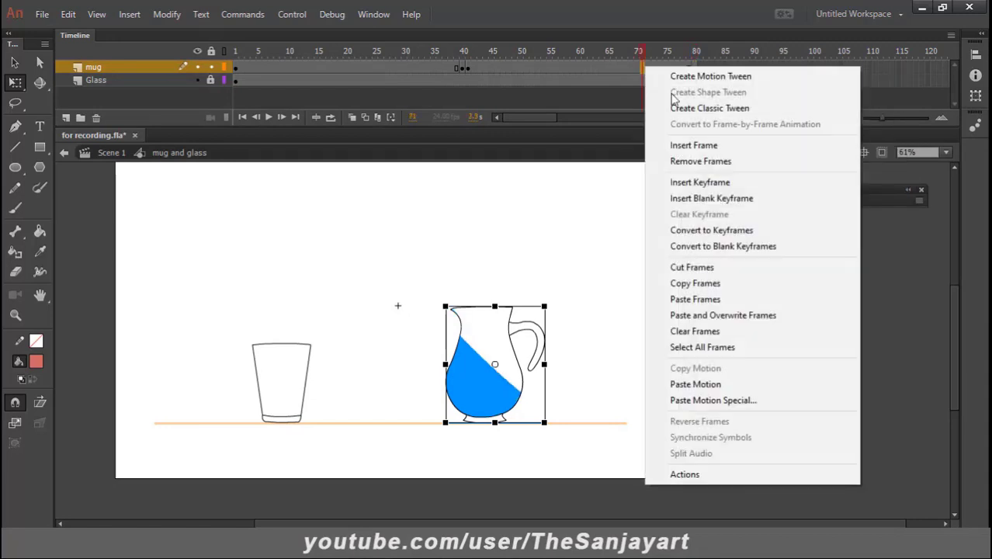
left_click(707, 108)
left_click(695, 69)
right_click(695, 69)
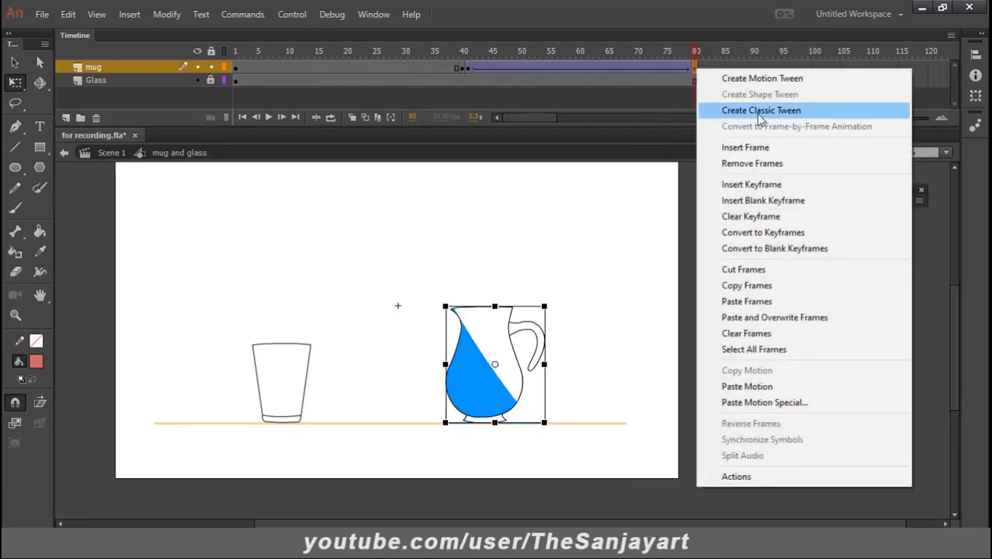
left_click(761, 113)
left_click(436, 68)
left_click(463, 69)
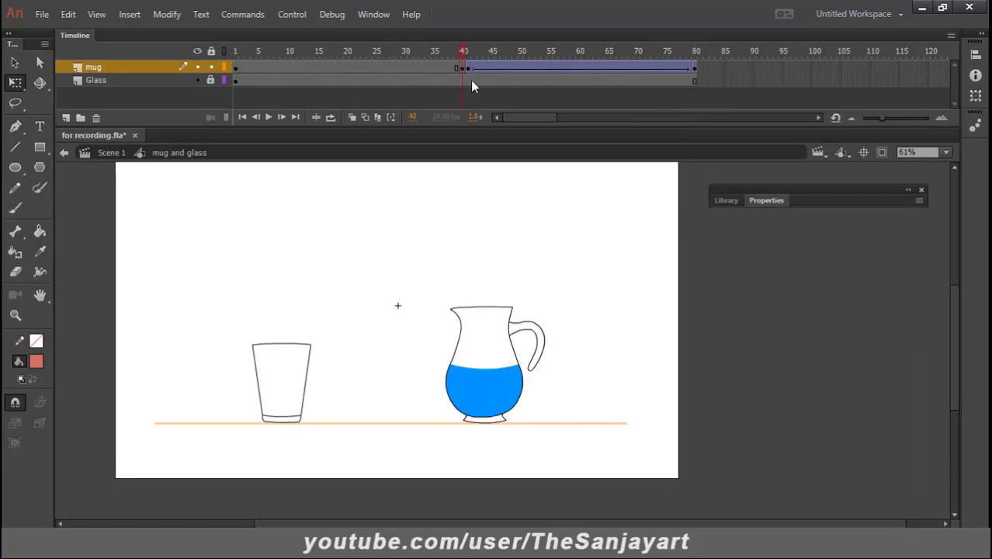
left_click_drag(474, 85, 696, 115)
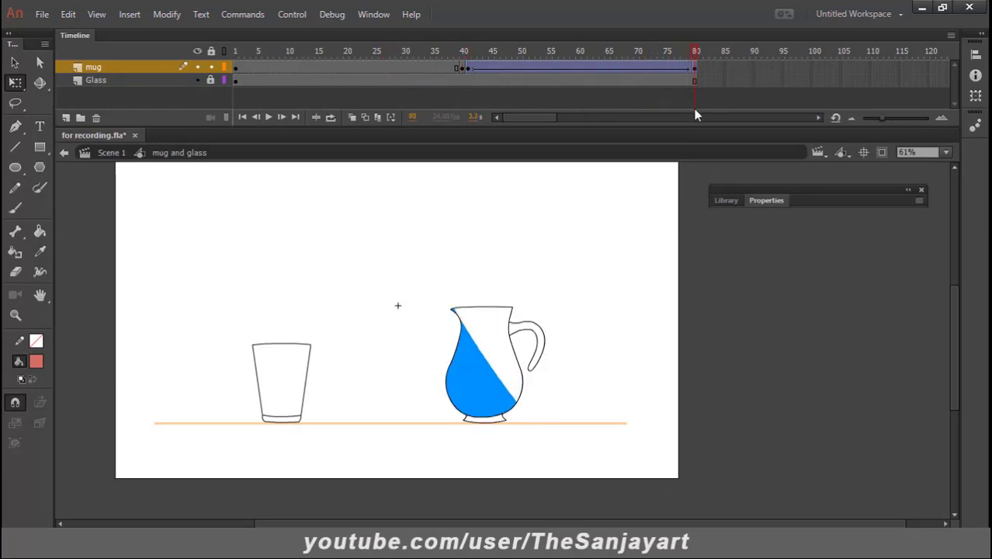
- At frame 80, move the mug above the glass and rotate it counterclockwise into a pouring pose, then preview the motion
left_click_drag(469, 241, 509, 284)
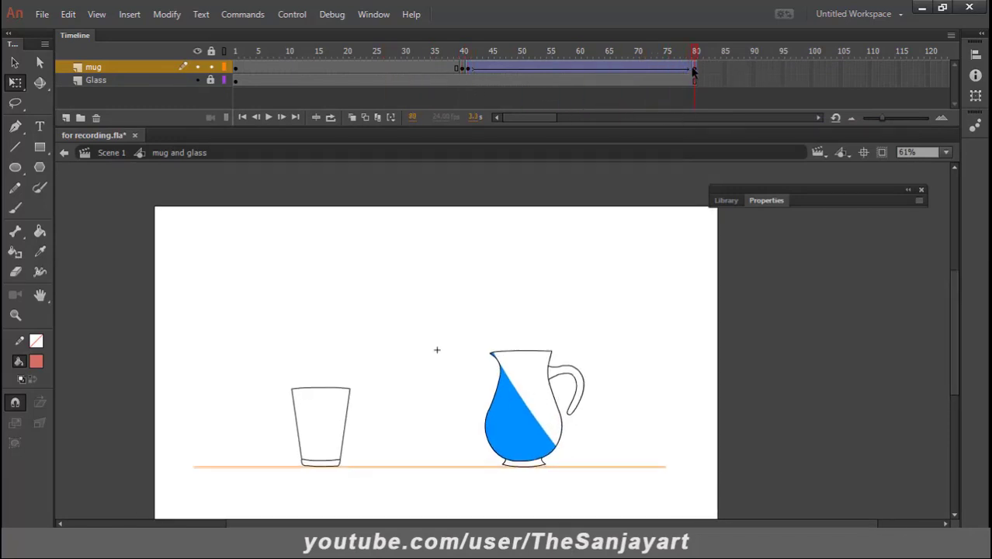
left_click(15, 82)
left_click_drag(523, 415, 412, 304)
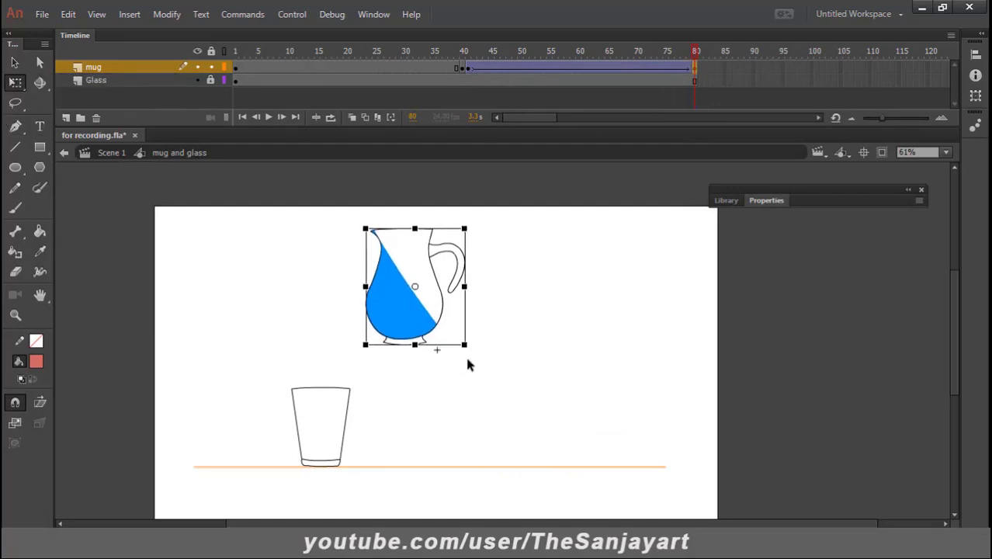
left_click_drag(472, 355, 522, 261)
left_click_drag(449, 321, 429, 320)
left_click_drag(696, 64, 721, 138)
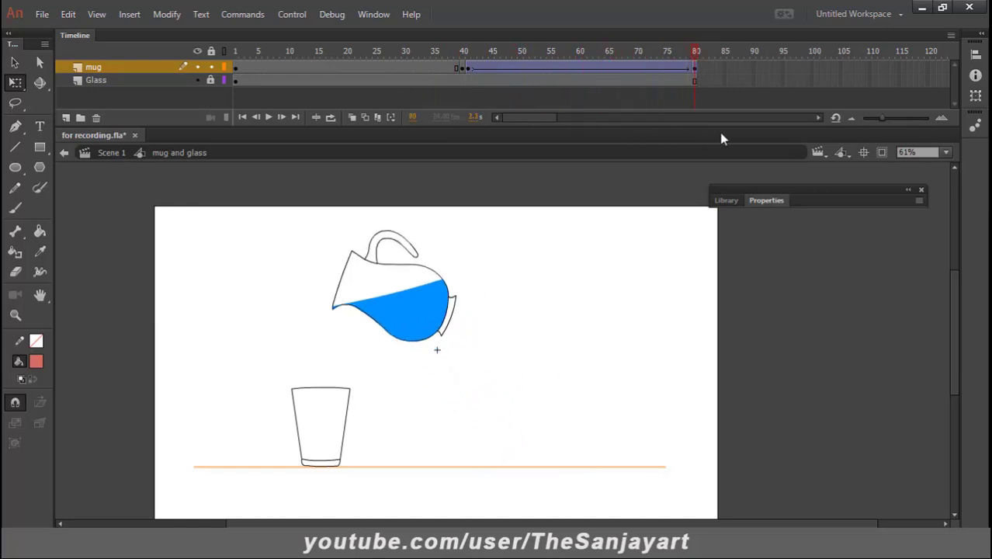
- Fine-tune the tilted mug's rotation and position at frame 80 so its spout sits over the glass, and check the tween
left_click(421, 312)
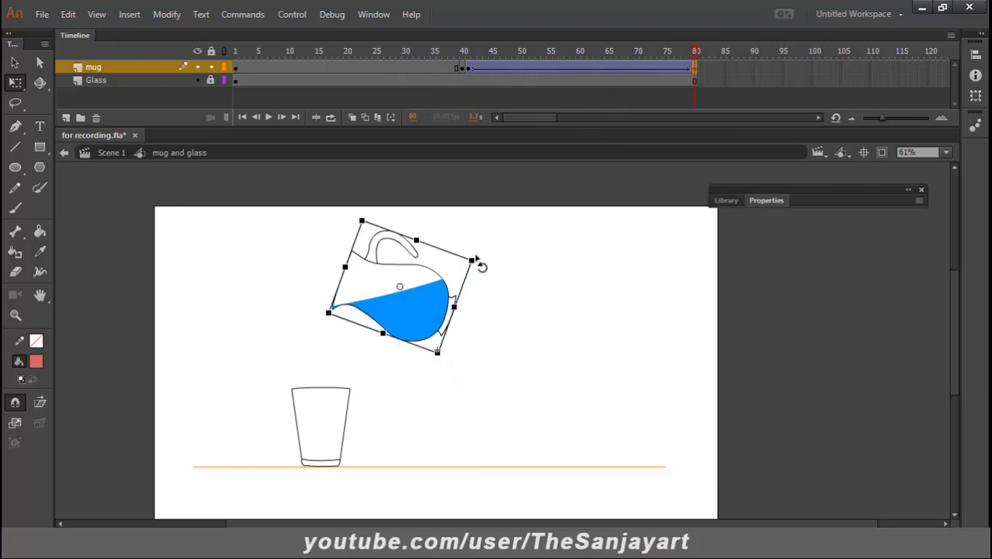
left_click_drag(479, 252, 475, 256)
key("shift+Left")
key("shift+Left")
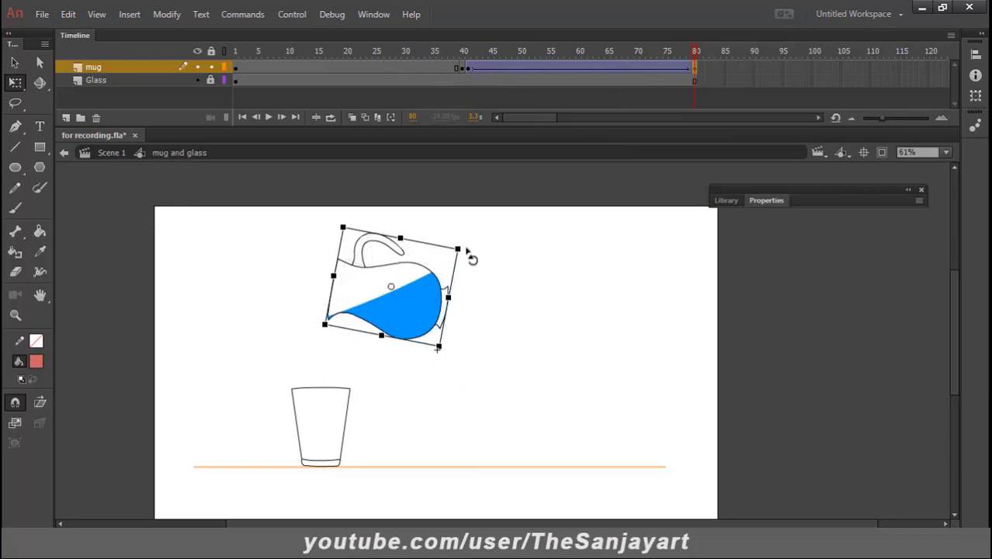
left_click_drag(467, 253, 472, 268)
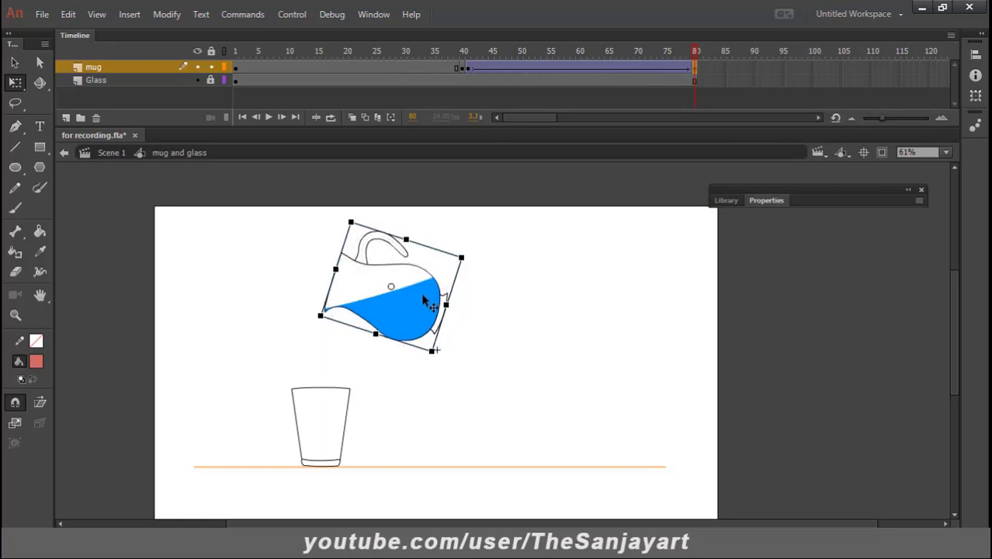
left_click_drag(423, 300, 429, 300)
left_click(535, 304)
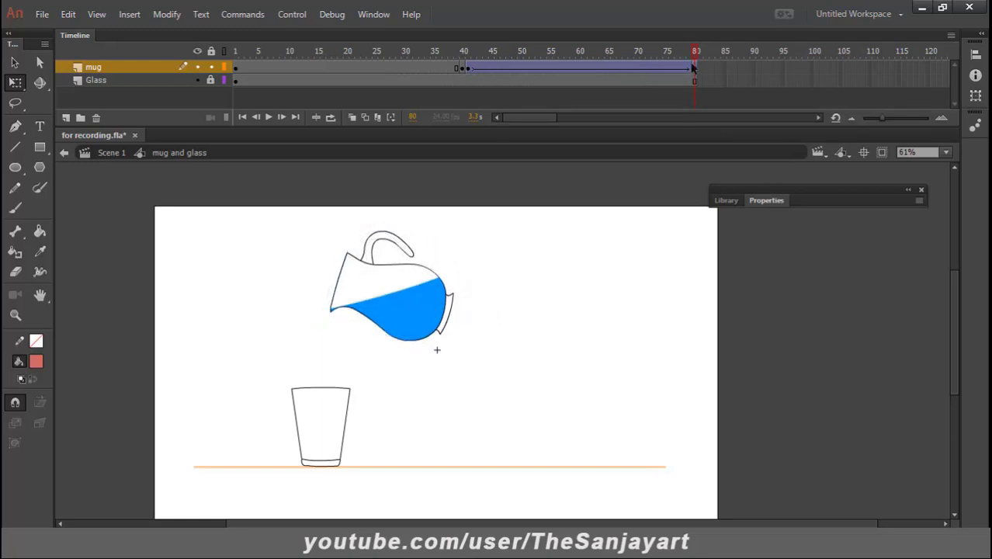
left_click_drag(693, 69, 708, 132)
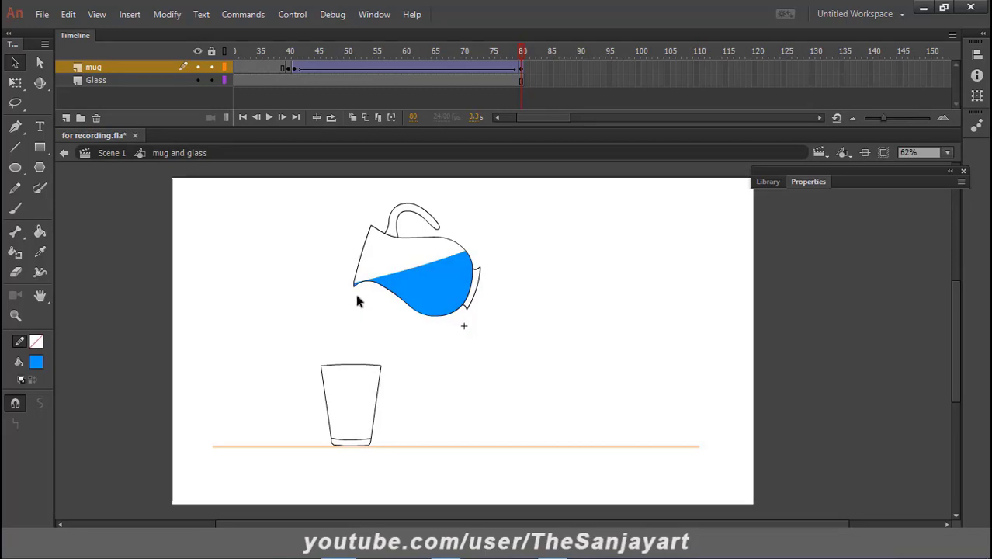
- Add a layer above the mug layer and draw a narrow blue rectangle from the mug's spout down into the glass
left_click(66, 119)
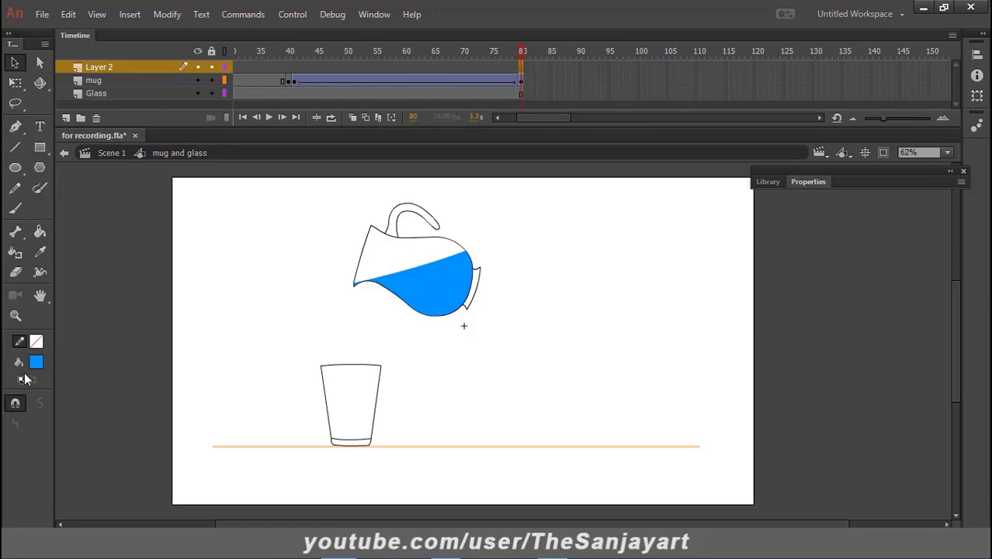
left_click(42, 152)
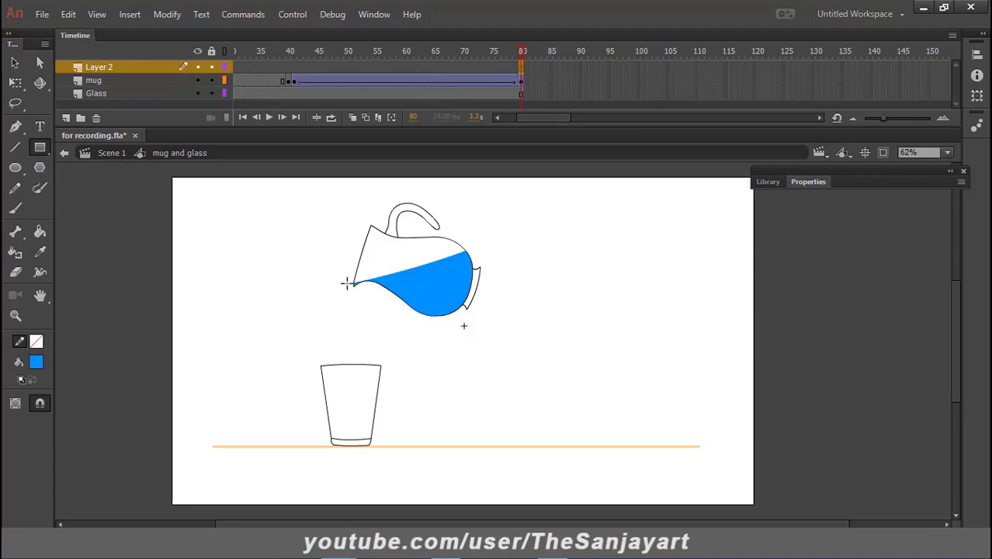
left_click_drag(346, 282, 359, 429)
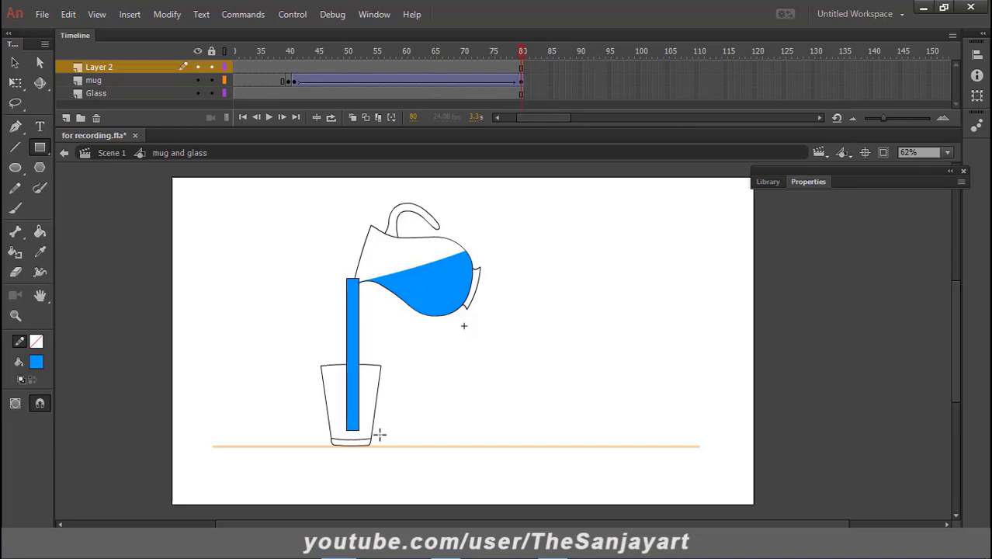
- Delete the black outline around the narrow blue rectangle, keeping only its fill
key("z")
left_click_drag(326, 249, 368, 315)
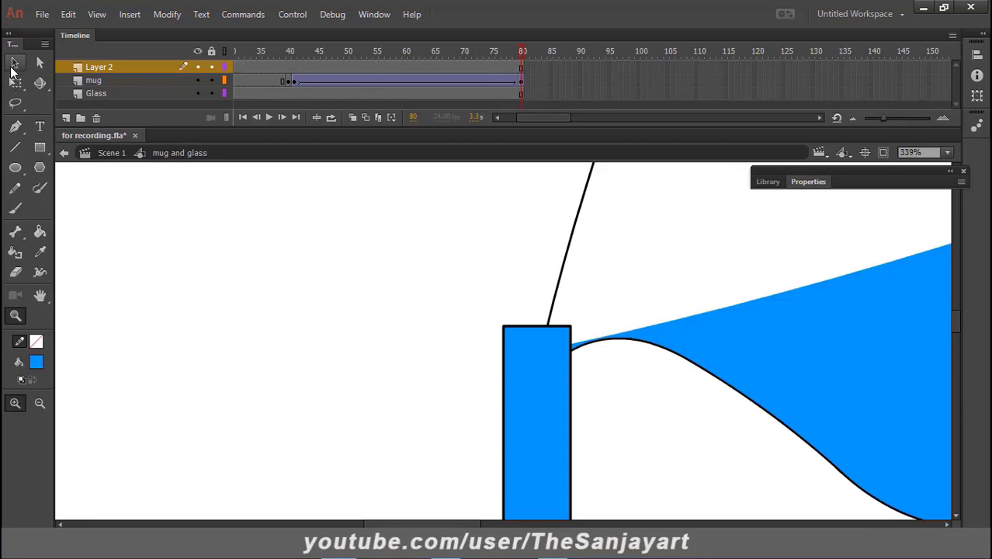
left_click(13, 65)
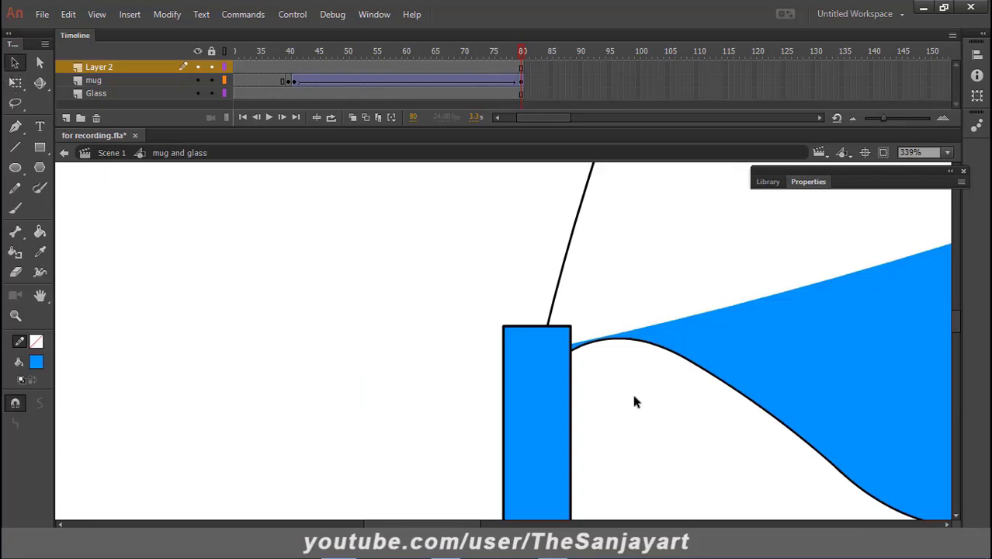
left_click(571, 368)
double_click(572, 368)
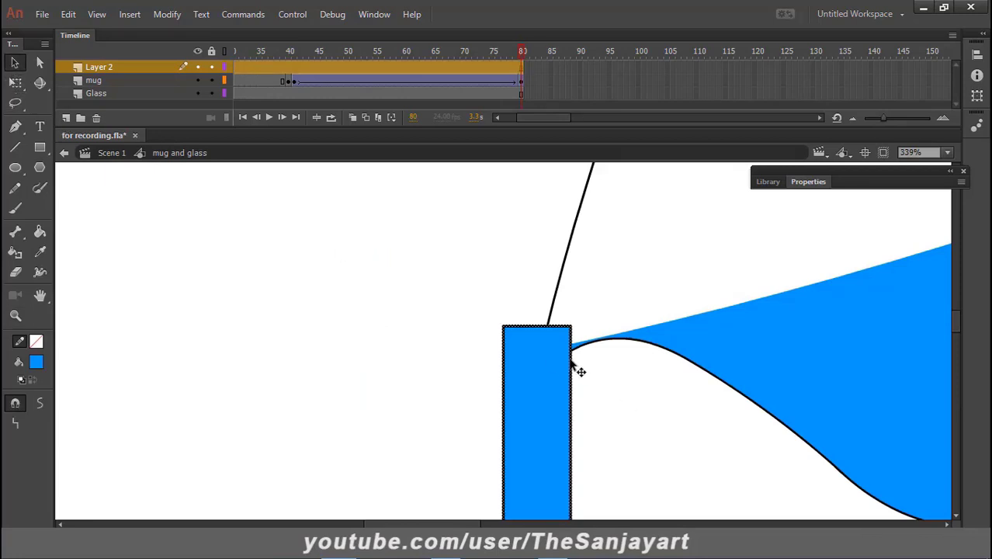
key("Delete")
- Taper the top of the blue stream to fit the mug's spout and bend its bottom edge slightly downward inside the glass
key("z")
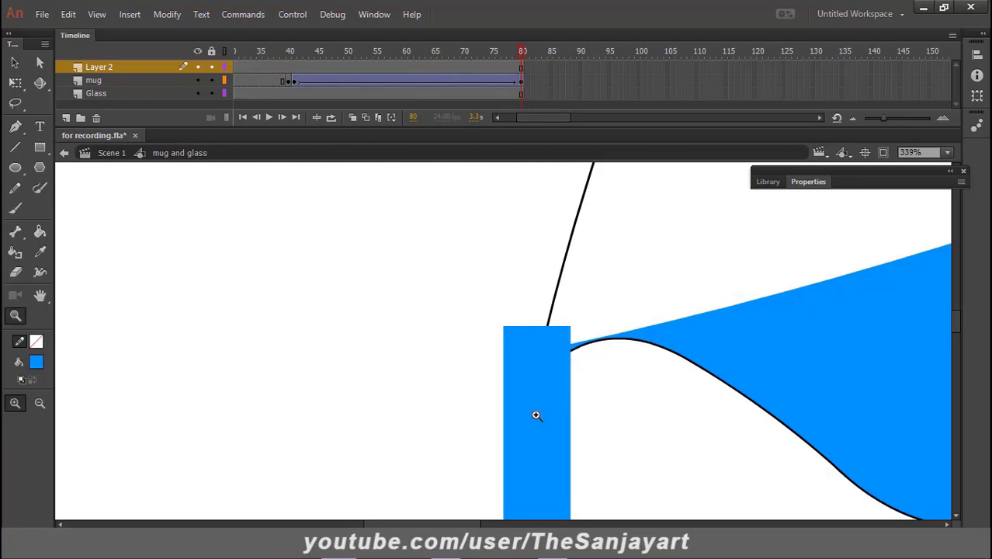
left_click(537, 416, "alt")
left_click_drag(560, 416, 535, 392)
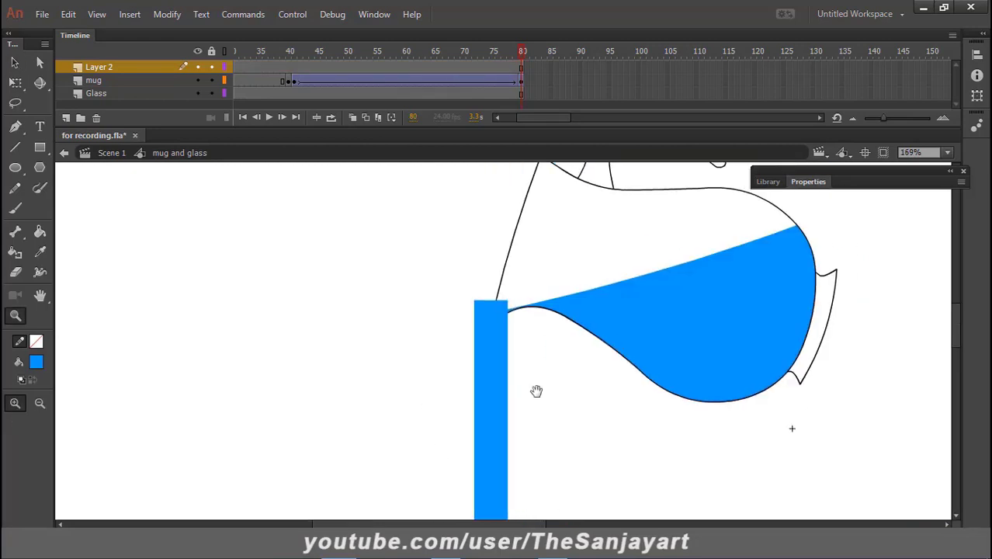
left_click(15, 62)
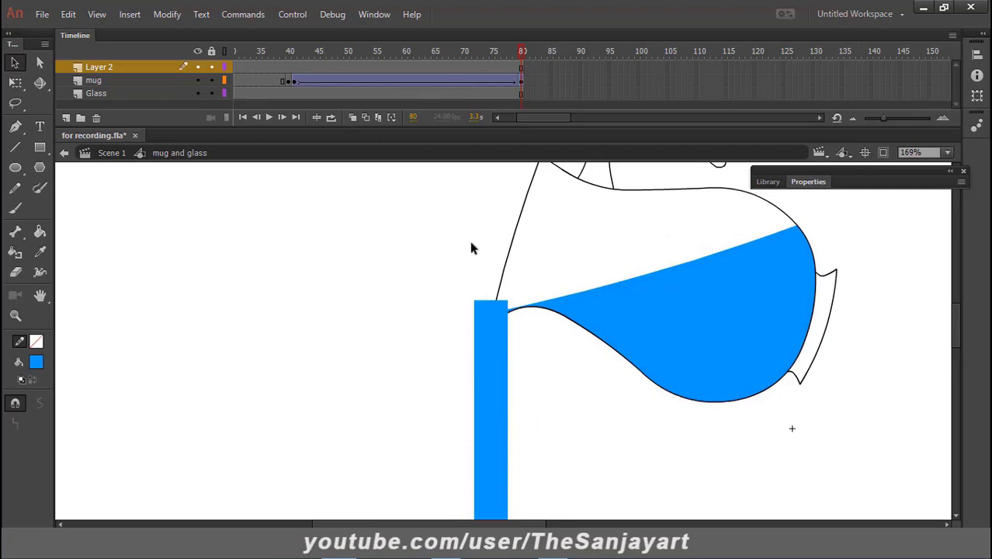
left_click_drag(476, 307, 491, 325)
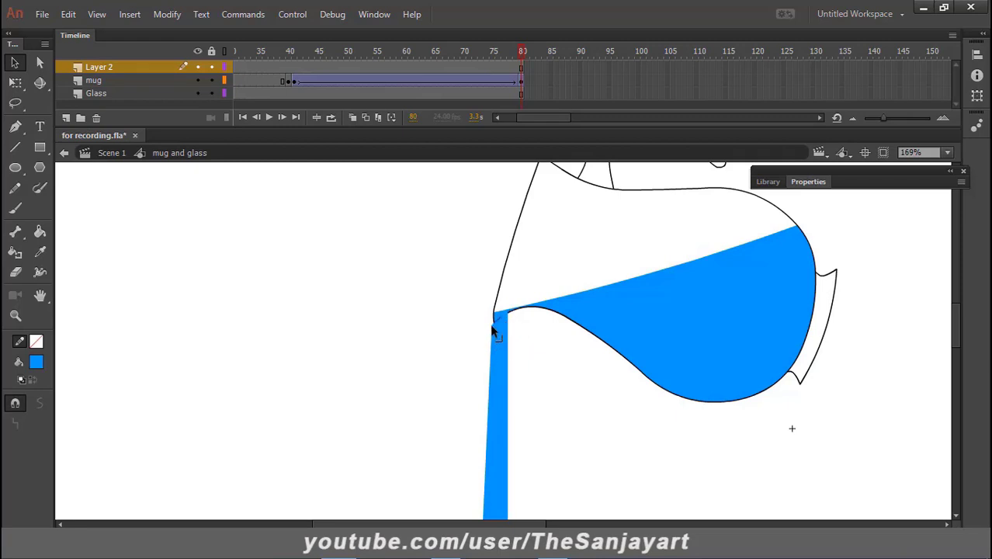
left_click_drag(492, 328, 492, 322)
scroll(550, 361, "down", 5)
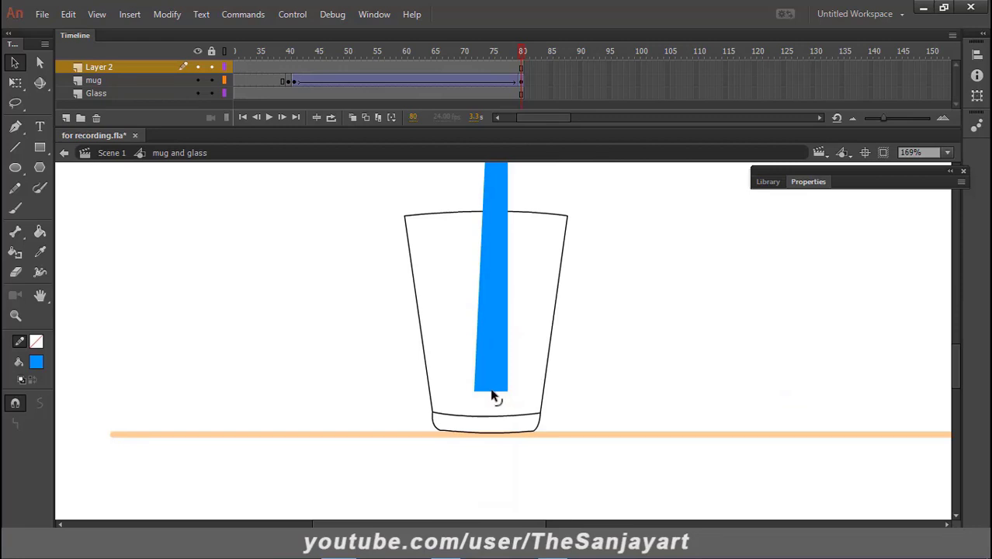
left_click_drag(494, 394, 493, 403)
- Convert the blue stream shape into a graphic symbol named water flow
key("space")
left_click_drag(535, 228, 495, 343)
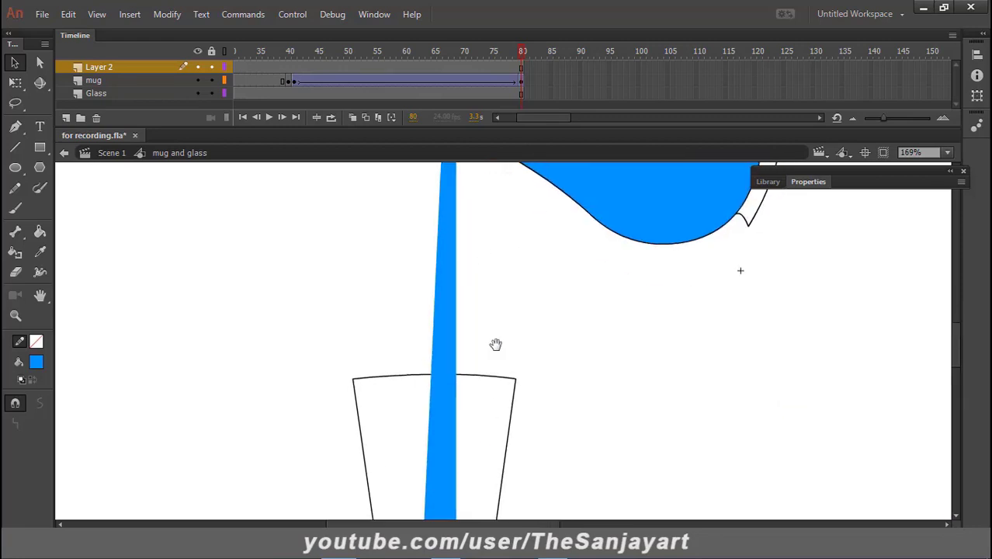
left_click(456, 321)
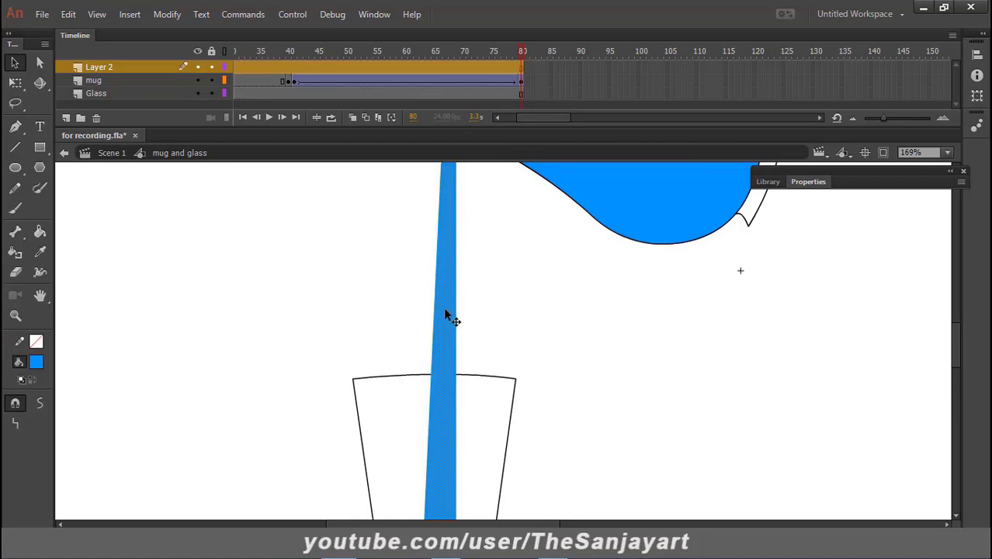
right_click(446, 316)
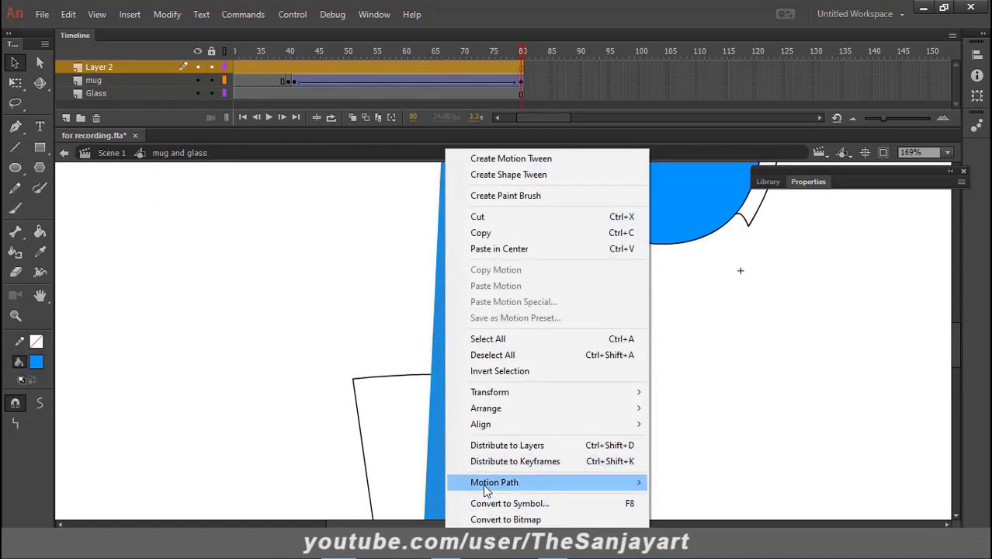
mouse_move(503, 489)
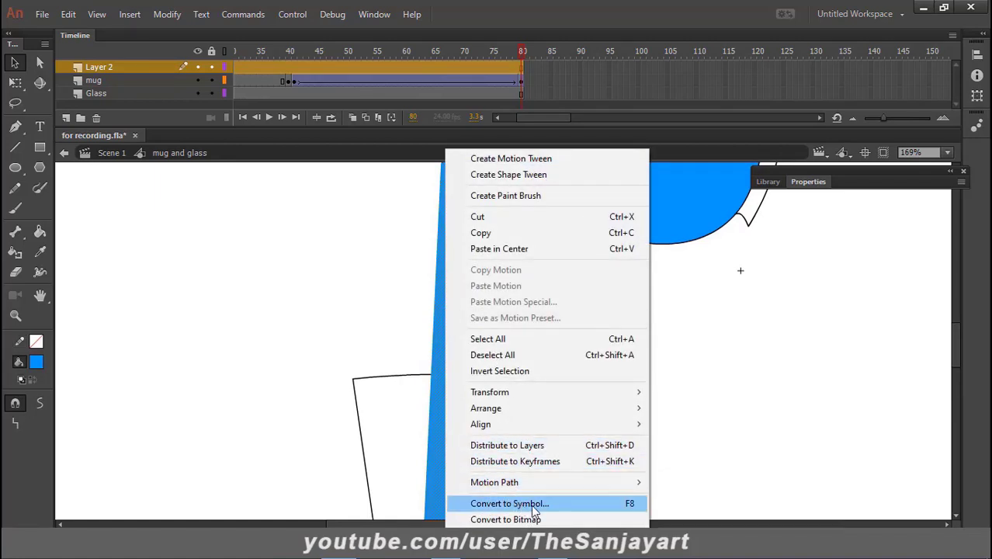
left_click(522, 502)
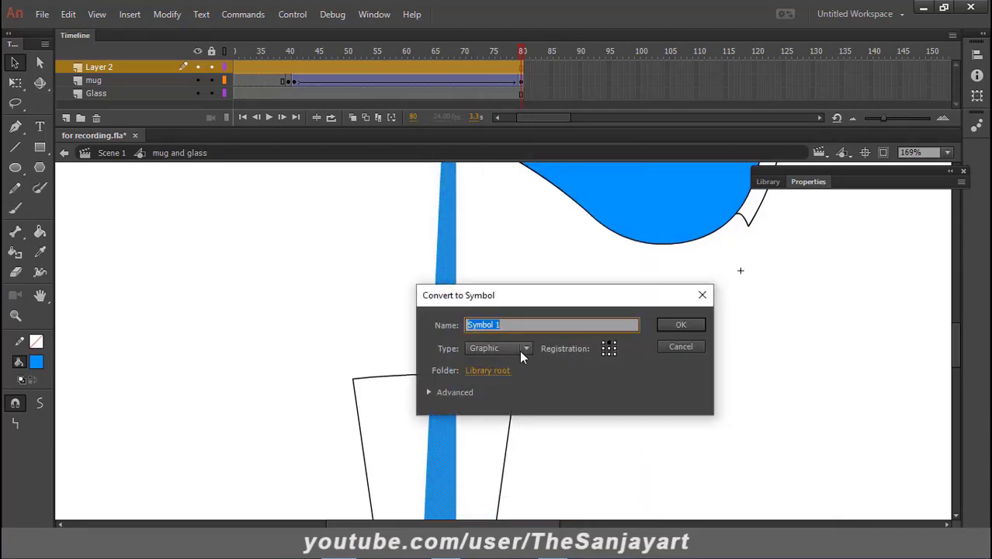
type("water flow")
left_click(689, 325)
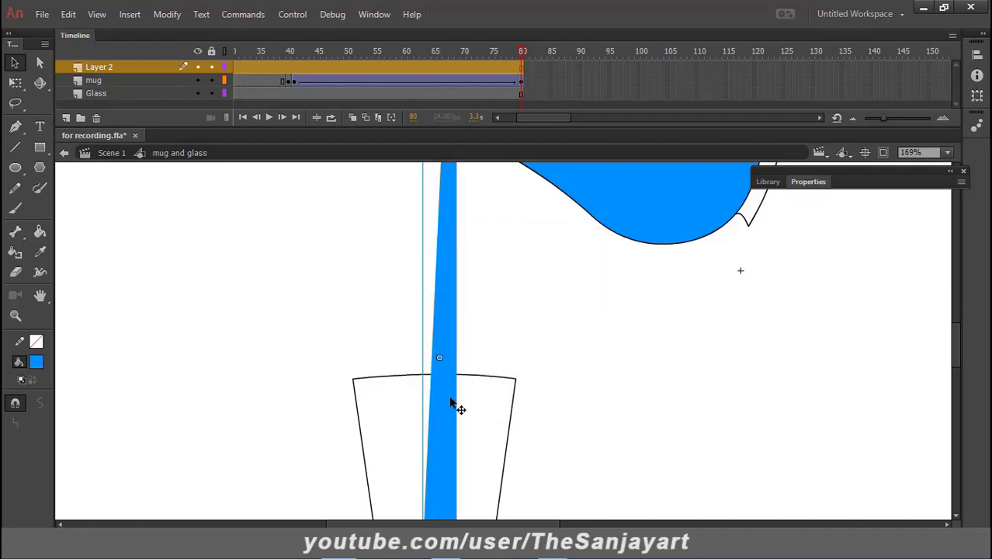
- Move the water flow keyframe in Layer 2 from frame 1 to frame 80 of the mug and glass timeline
double_click(446, 303)
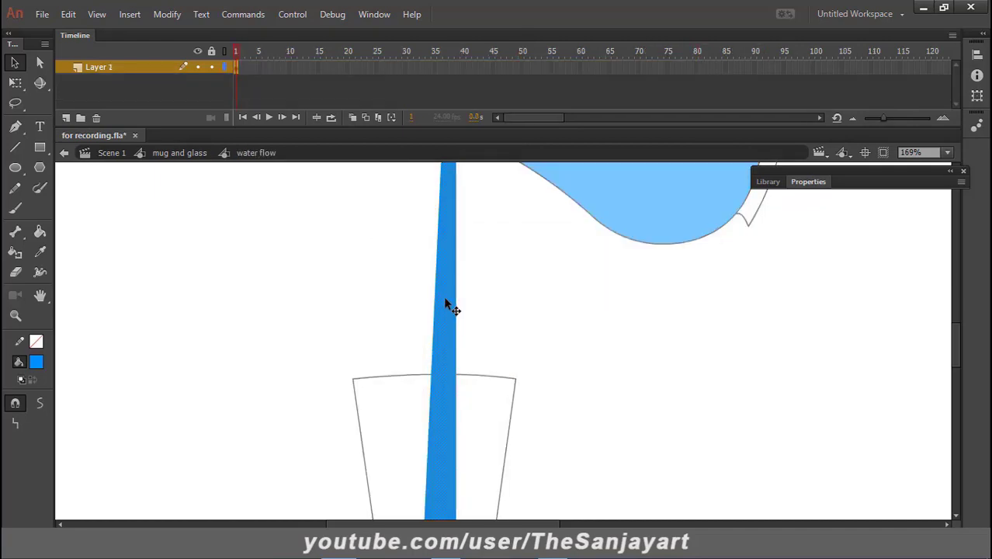
left_click(194, 154)
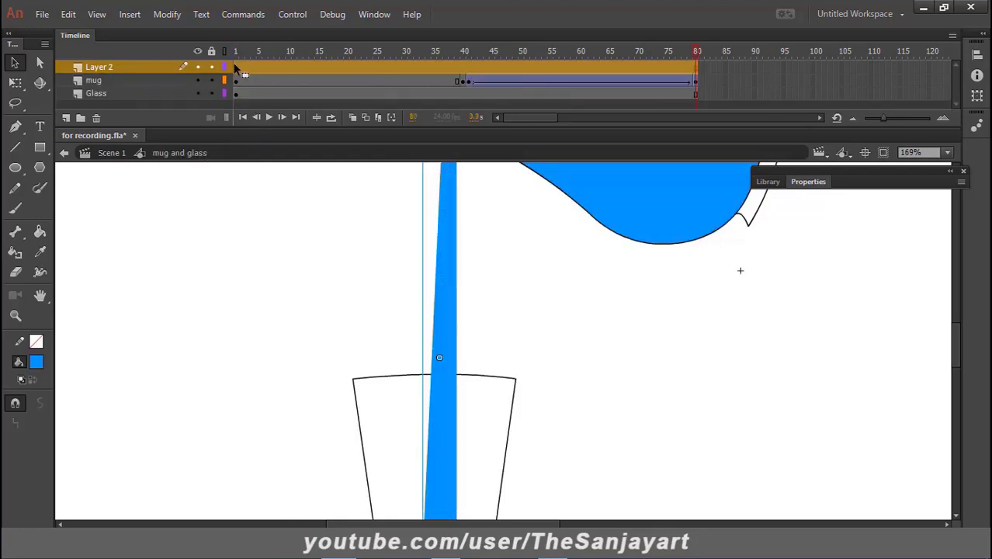
left_click(236, 68)
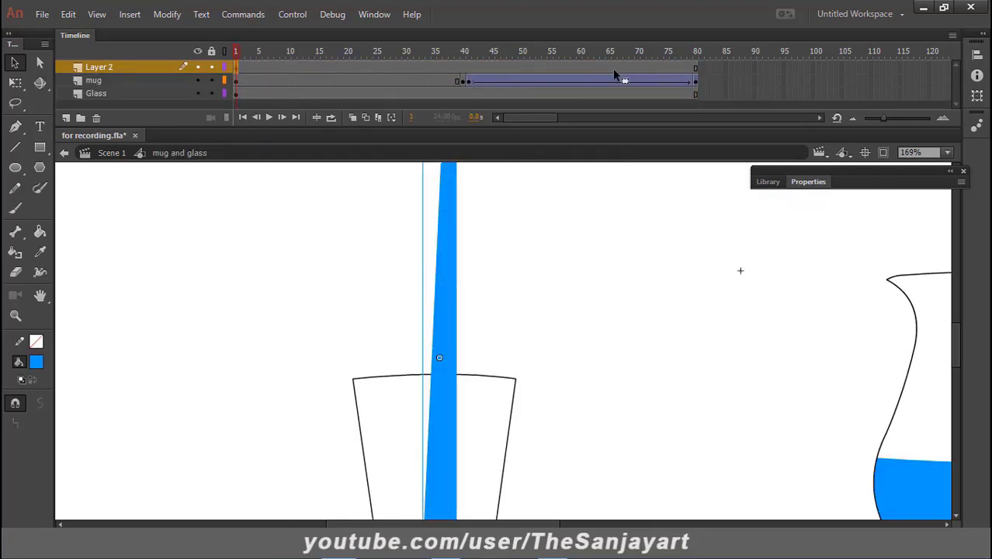
left_click(686, 69)
left_click(692, 69)
scroll(546, 312, "up", 4)
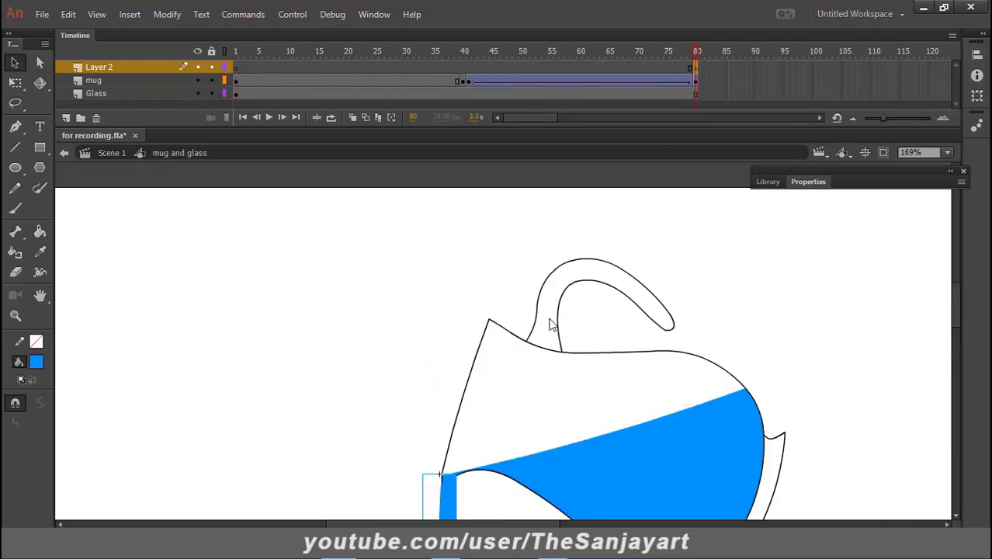
scroll(549, 323, "down", 3)
scroll(511, 344, "down", 3)
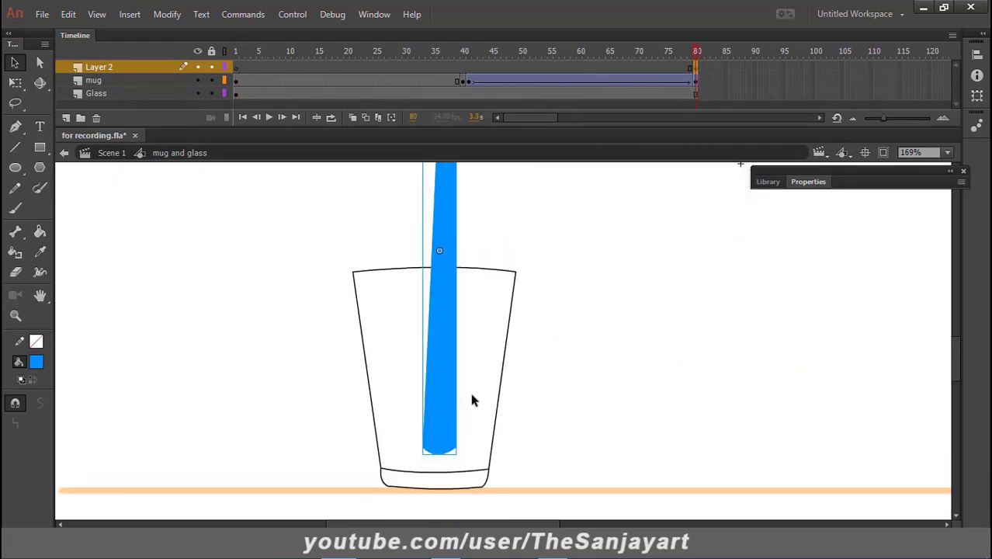
- Open the water flow symbol for editing and insert keyframes at frames 15 and 8
double_click(449, 347)
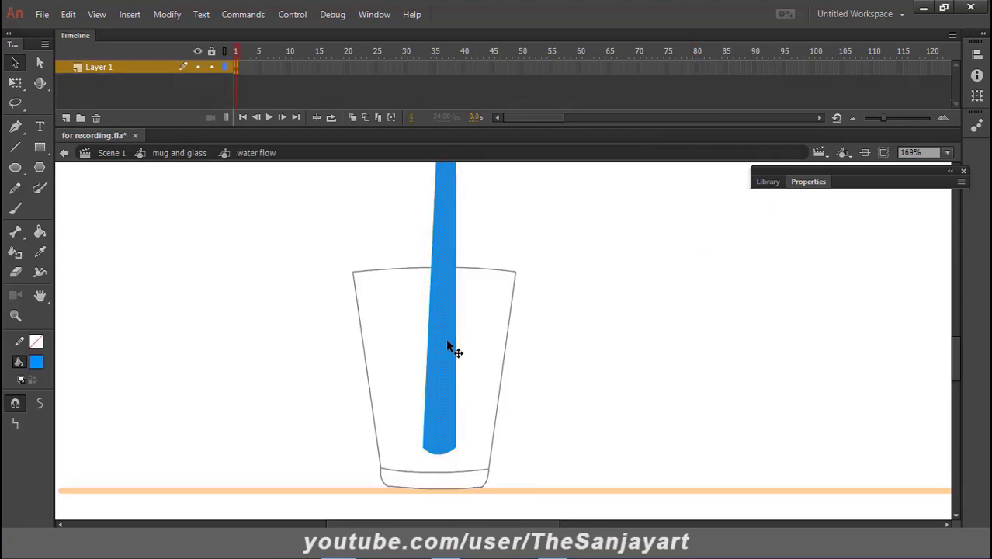
right_click(288, 67)
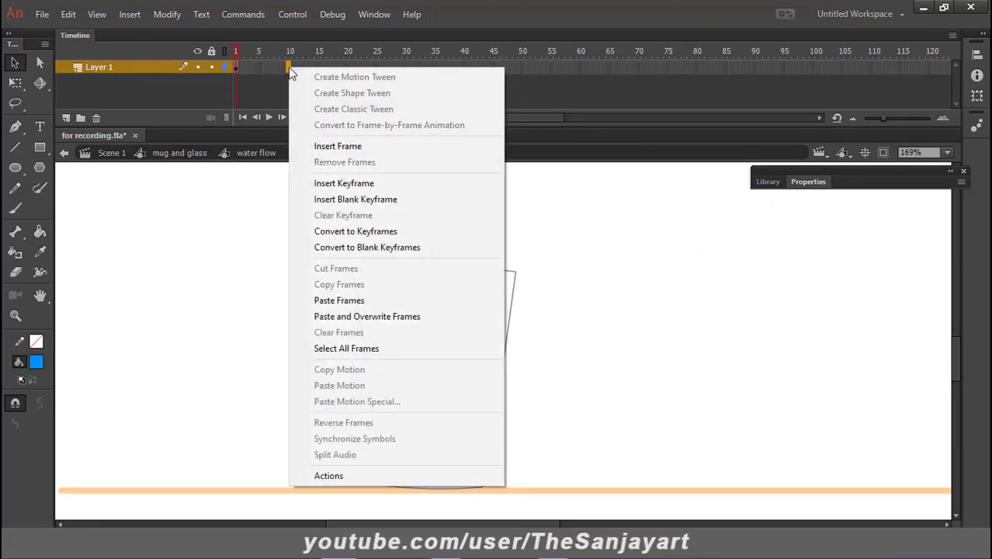
left_click(272, 92)
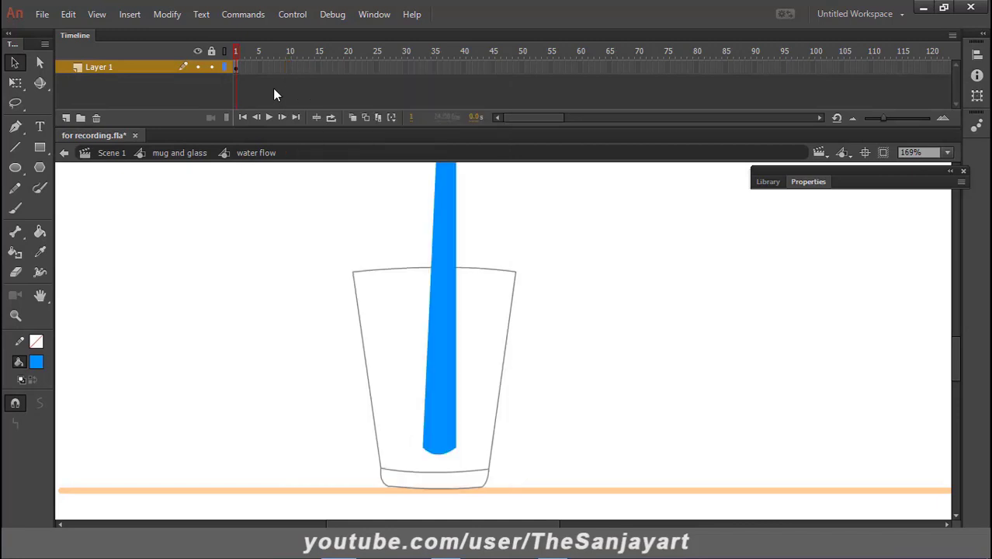
right_click(317, 67)
left_click(377, 182)
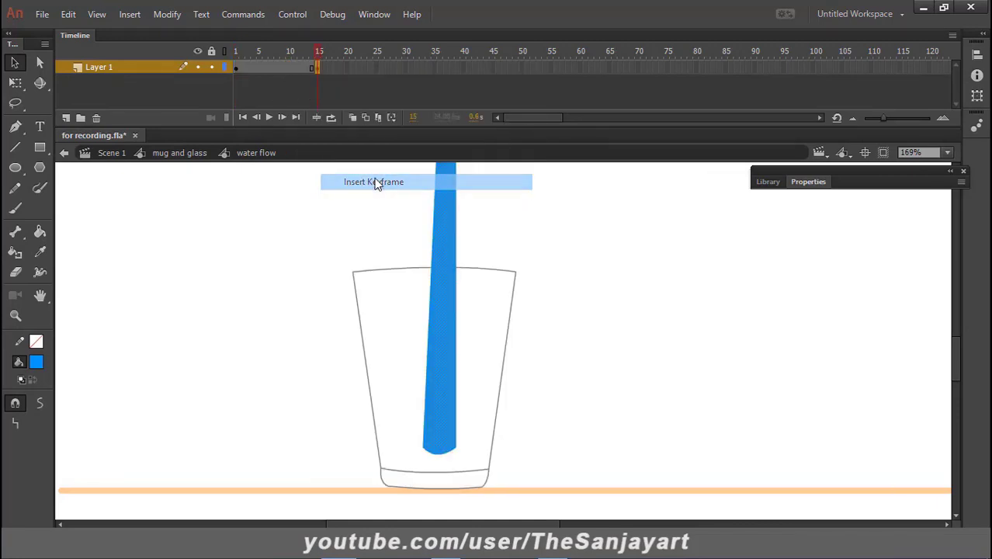
left_click(273, 67)
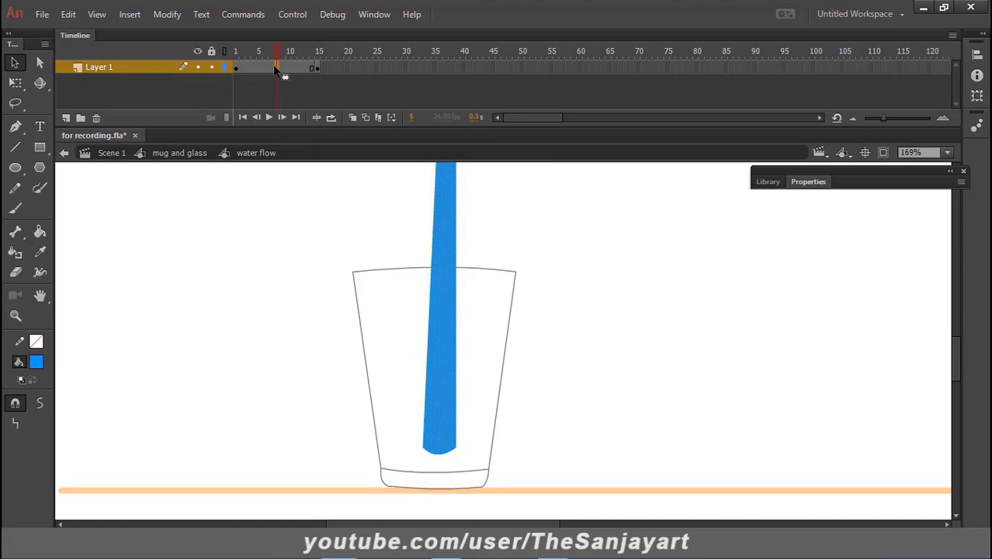
right_click(273, 67)
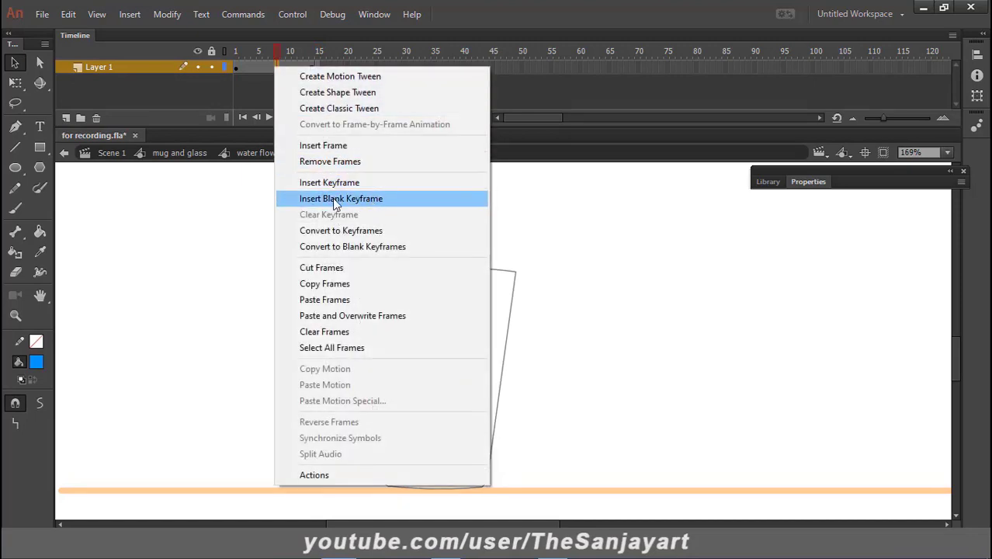
left_click(332, 182)
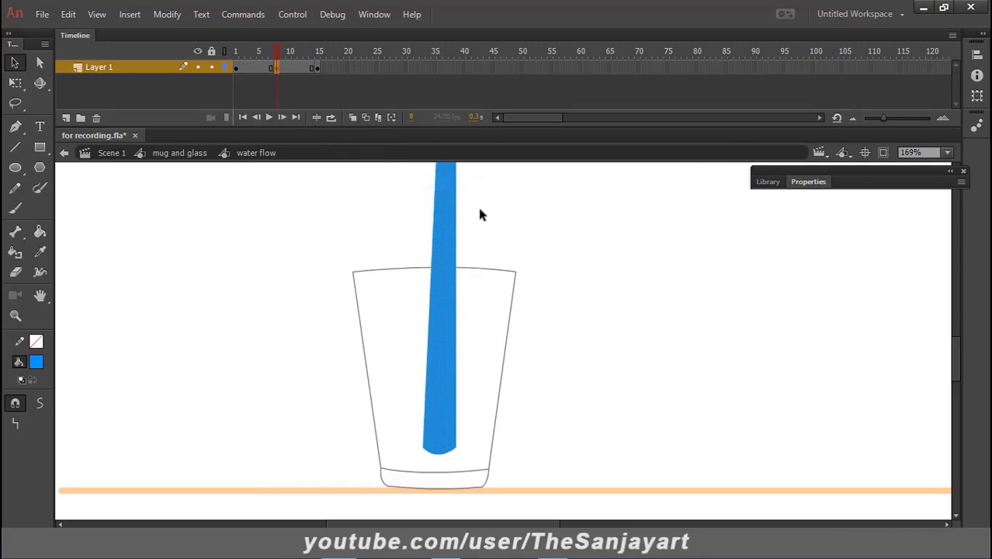
- At frame 8, bend the stream's right edge inward and narrow its bottom end from the right
left_click_drag(457, 254, 447, 272)
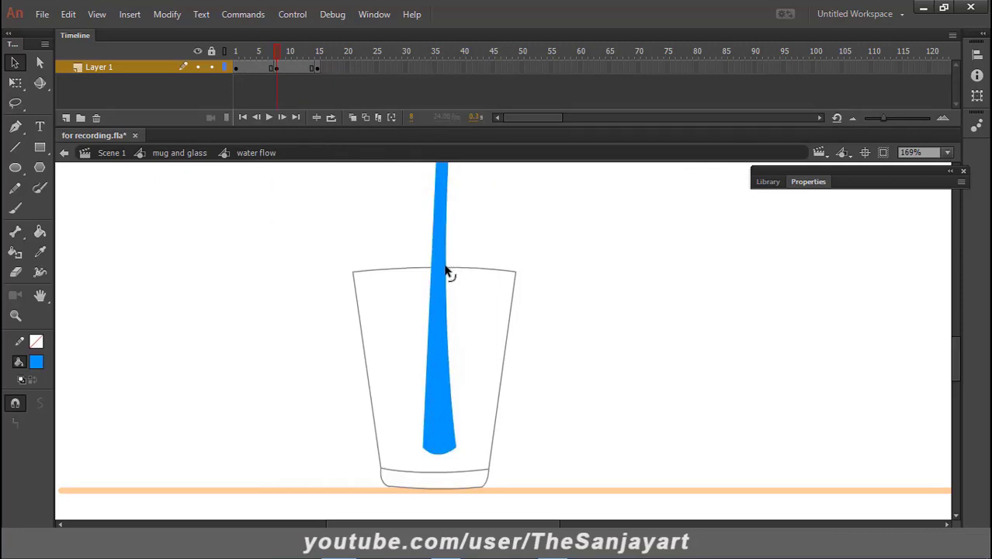
left_click_drag(456, 448, 432, 448)
- Create shape tweens between the keyframes at frames 1, 8 and 15 of the stream and scrub through them
left_click(318, 67)
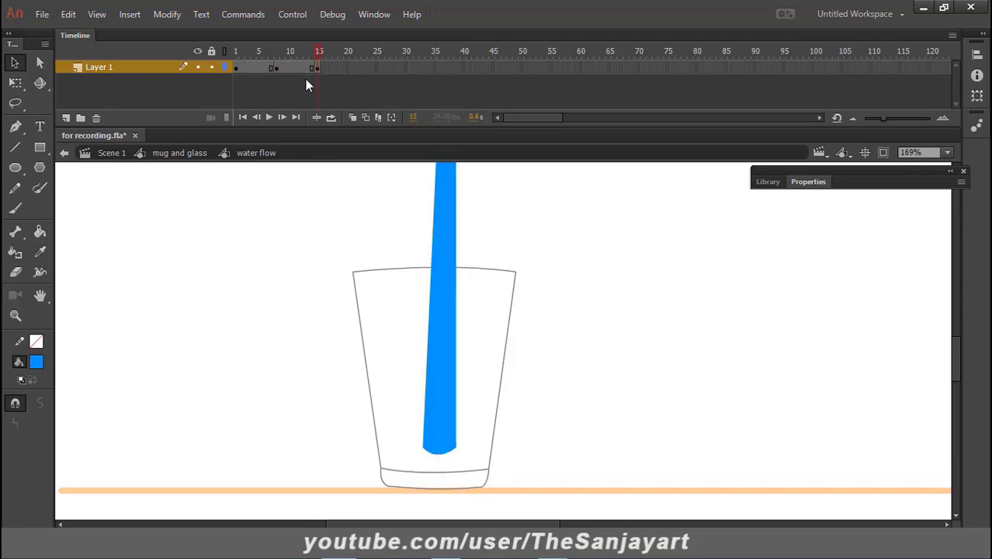
mouse_move(266, 83)
left_mouse_down()
mouse_move(318, 68)
mouse_move(280, 63)
mouse_move(250, 75)
left_mouse_up()
right_click(252, 70)
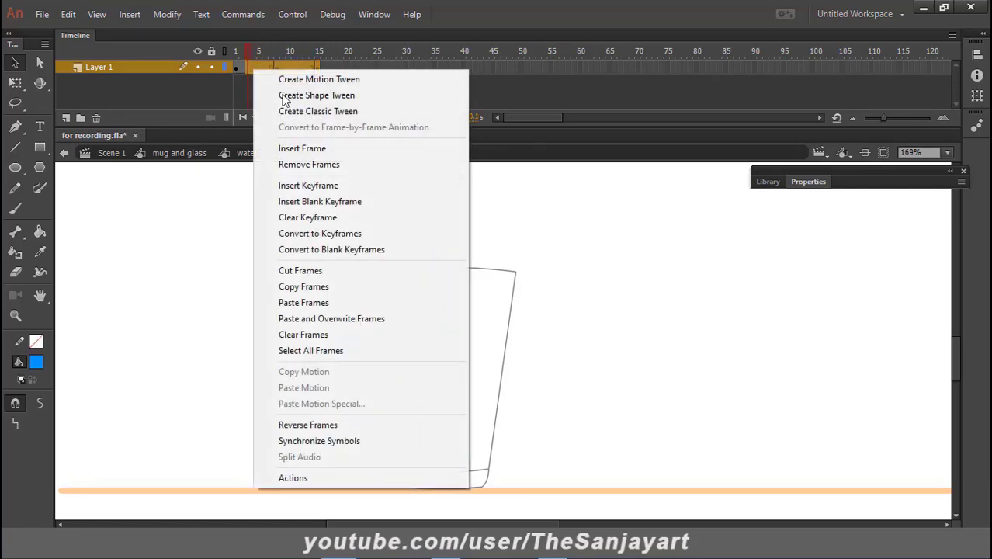
left_click(338, 96)
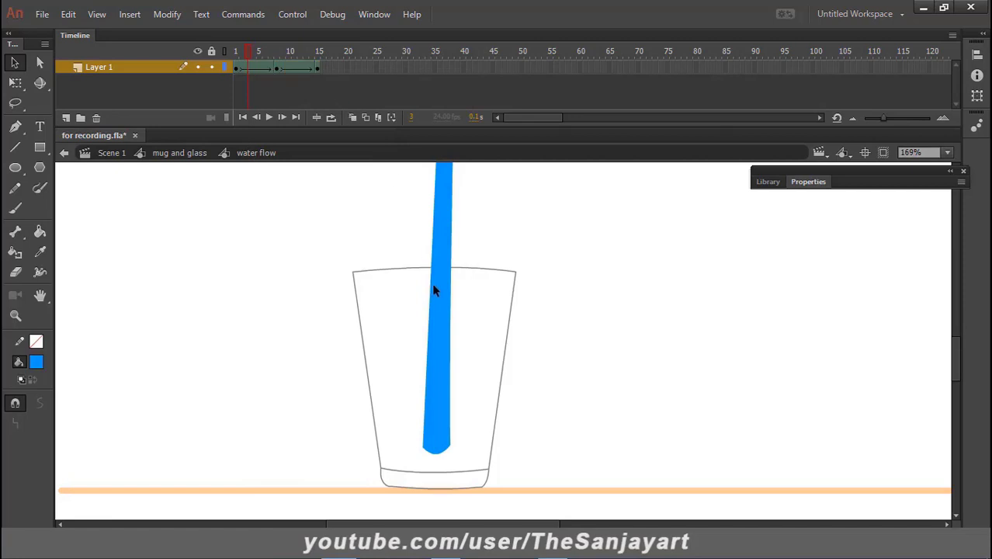
left_click(276, 69)
key("z")
left_click(473, 283, "alt")
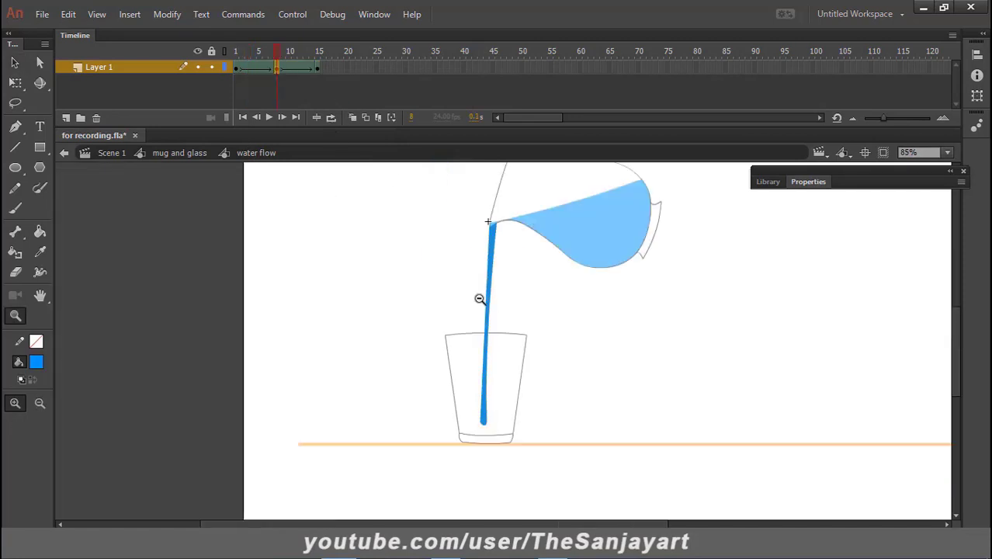
left_click_drag(281, 50, 204, 81)
mouse_move(293, 103)
left_mouse_down()
mouse_move(250, 100)
mouse_move(277, 100)
left_mouse_up()
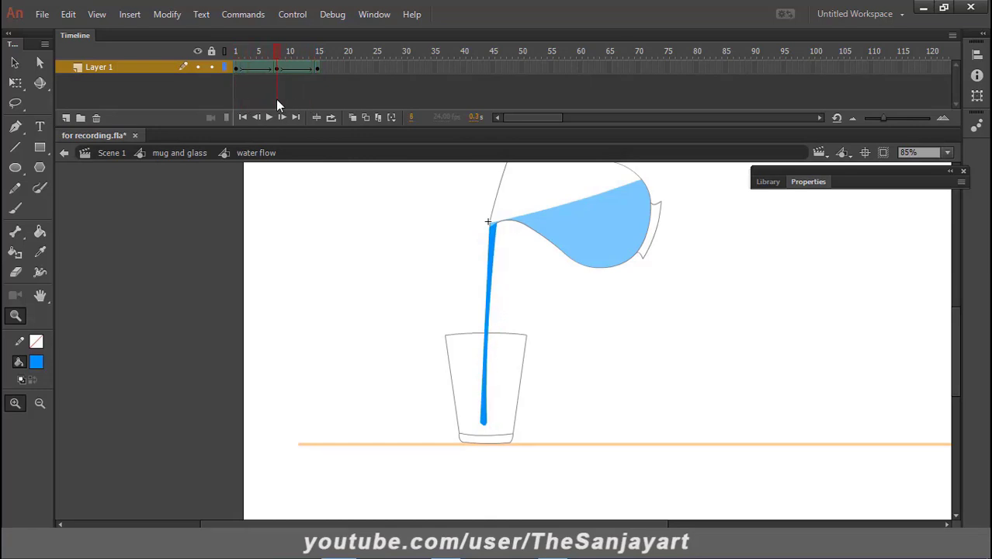
- At frame 8, pull the stream's bottom-left corner inward to make its lower end a thin tip
left_click(481, 417)
left_click(538, 316)
left_click(537, 385)
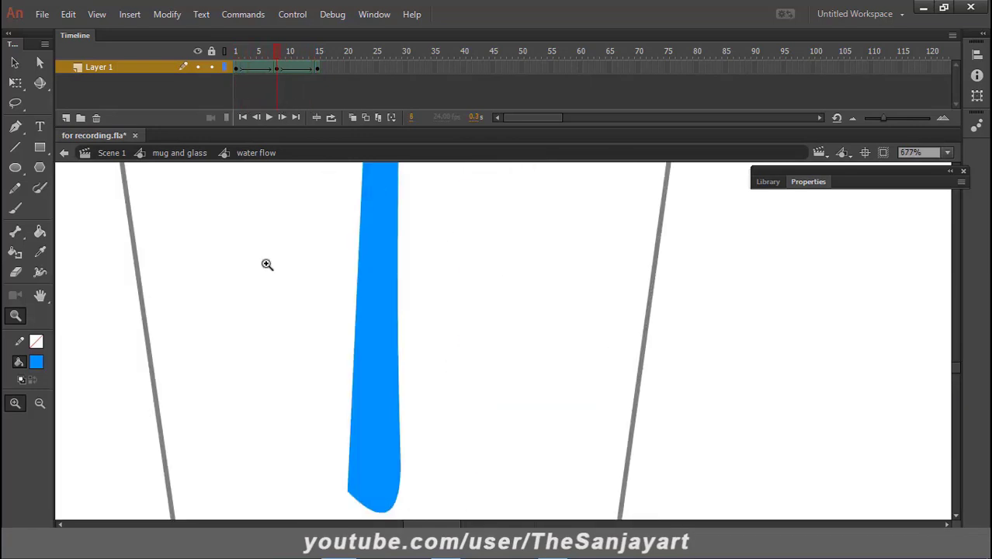
left_click(14, 63)
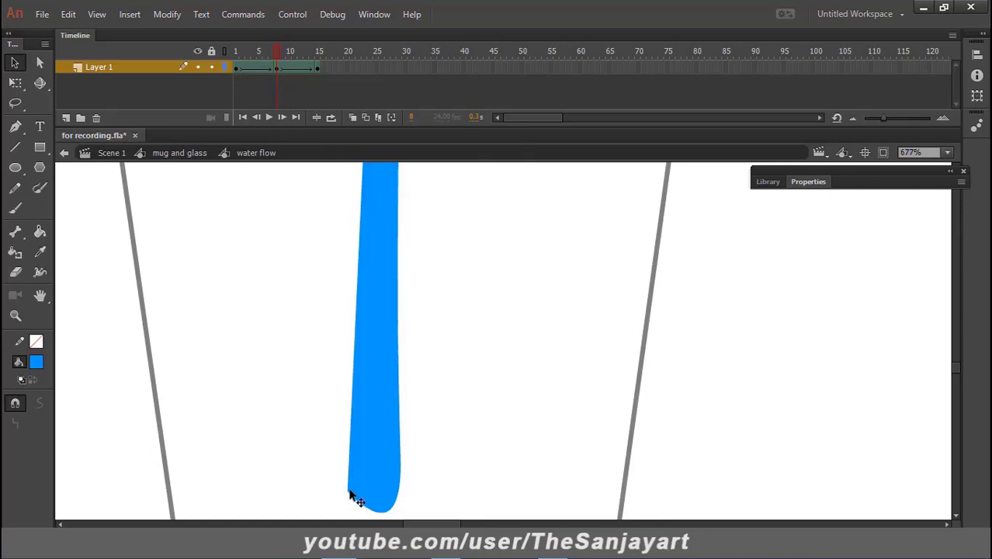
left_click_drag(351, 489, 390, 493)
left_click(325, 482)
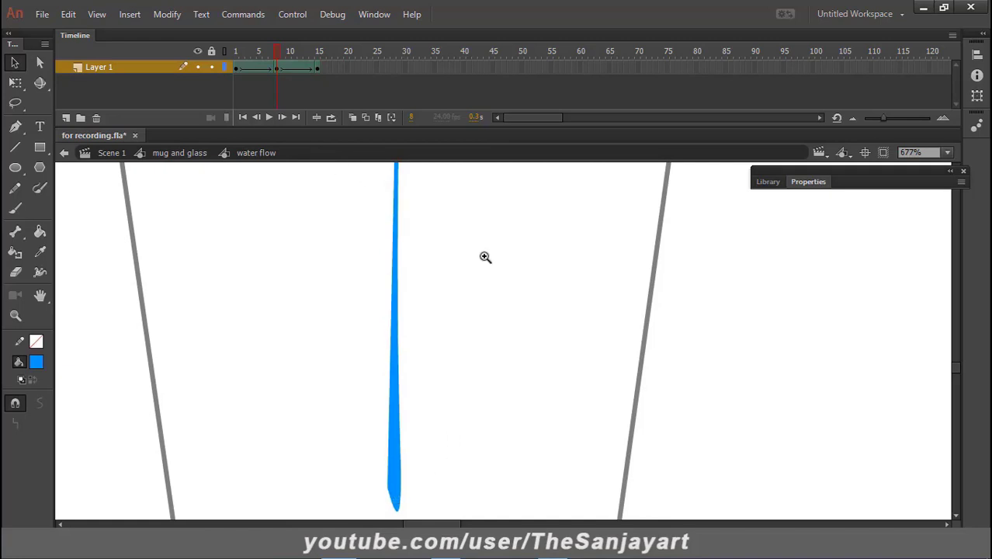
- Scrub through the stream's shape tweens, return to the mug and glass symbol and check the stream around frame 80
left_click(518, 314, "alt")
left_click(520, 290, "alt")
left_click(537, 290, "alt")
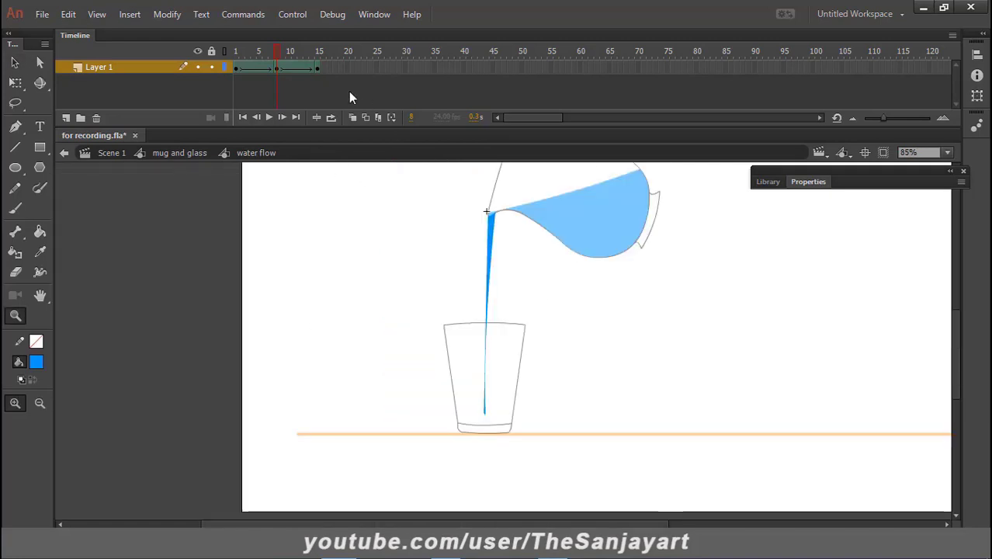
left_click_drag(281, 51, 324, 96)
left_click(186, 153)
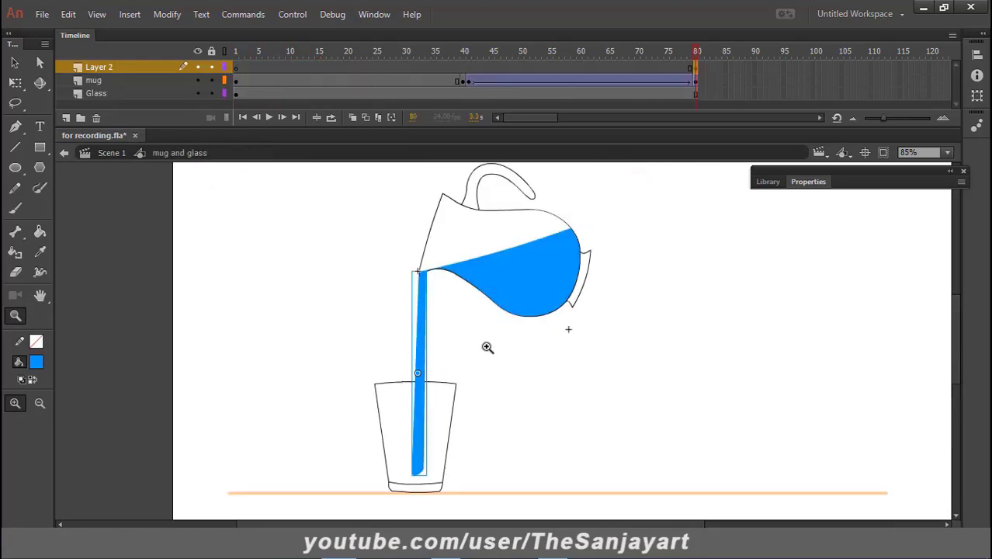
left_click_drag(697, 54, 699, 125)
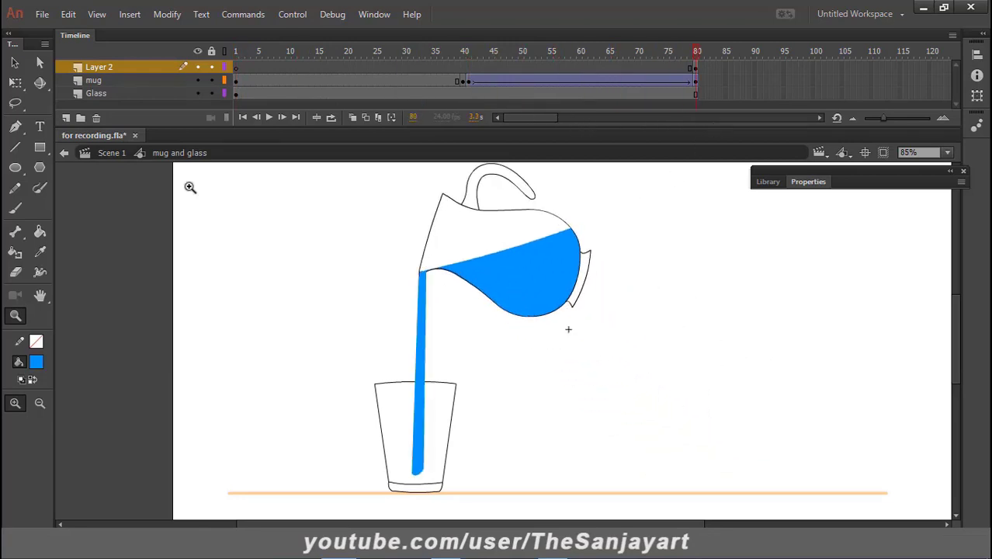
- Open the Mug animation 01 symbol and extend its out line, Layer 3 and Water layers to frame 80
left_click(17, 64)
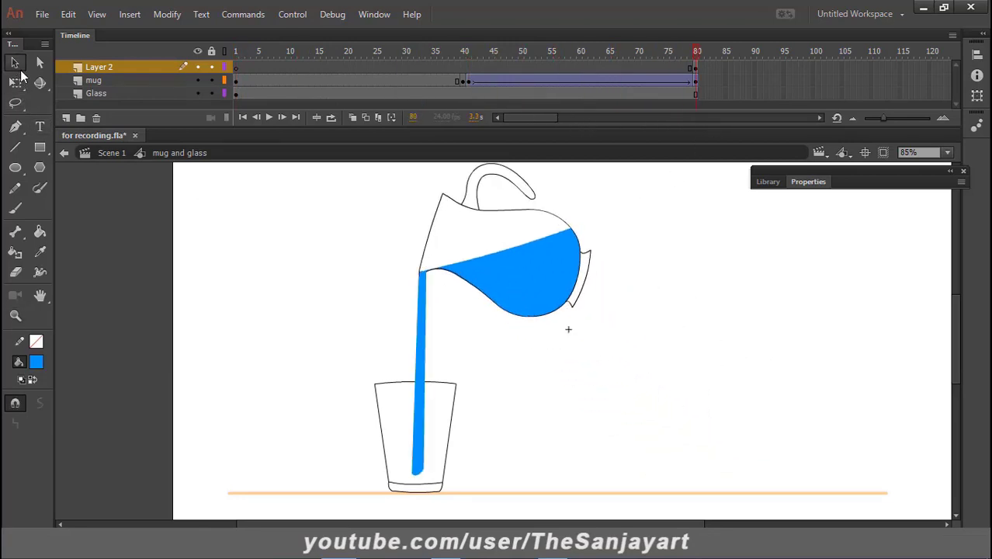
left_click(533, 280)
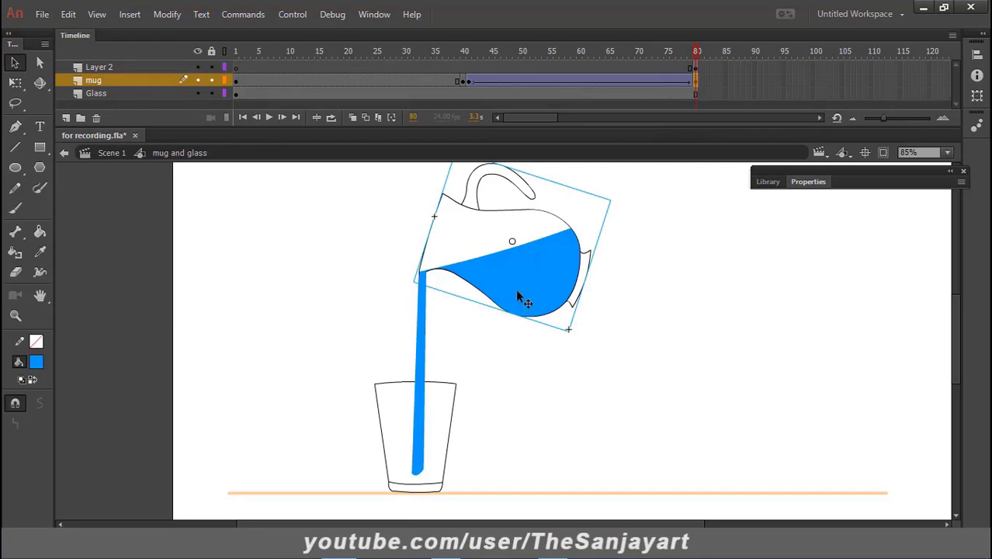
double_click(518, 295)
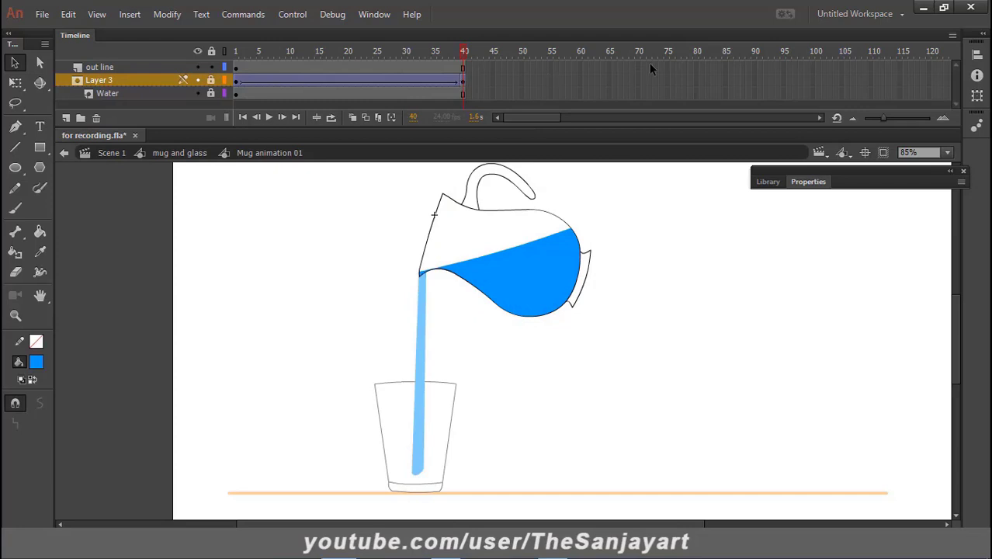
left_click_drag(695, 65, 693, 110)
key("F6")
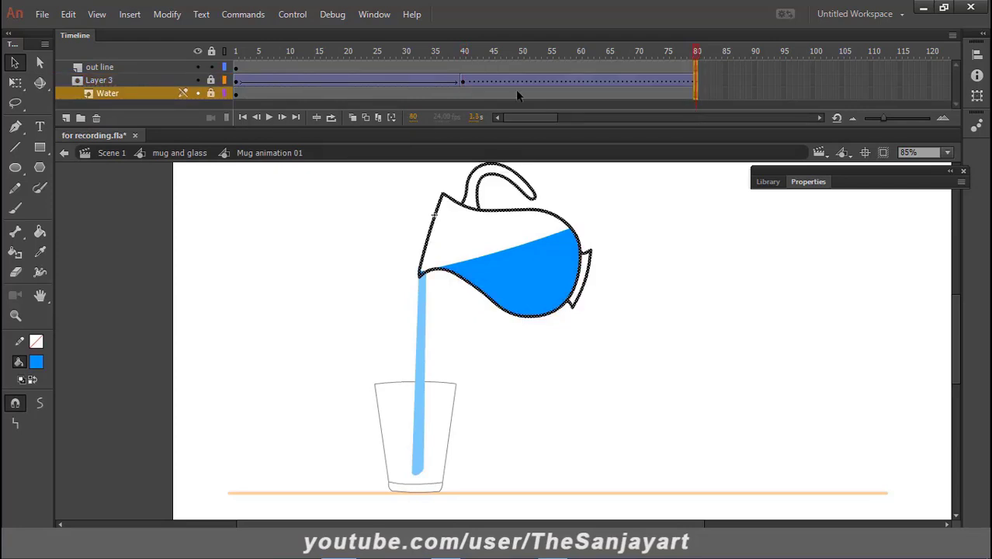
left_click(462, 78)
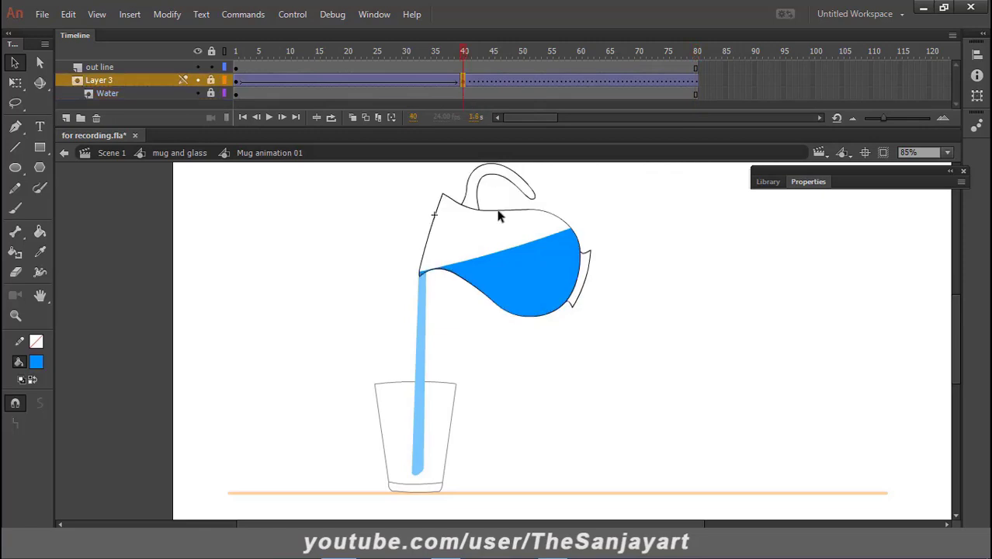
- Unlock Layer 3 in the Mug animation 01 symbol and insert a keyframe on it at frame 80
left_click(517, 278)
left_click(213, 79)
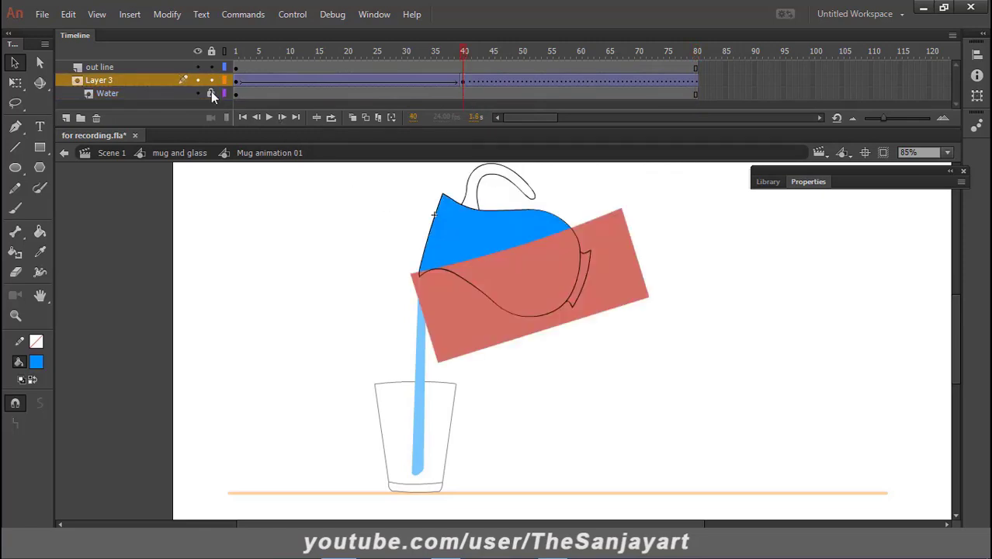
left_click(211, 80)
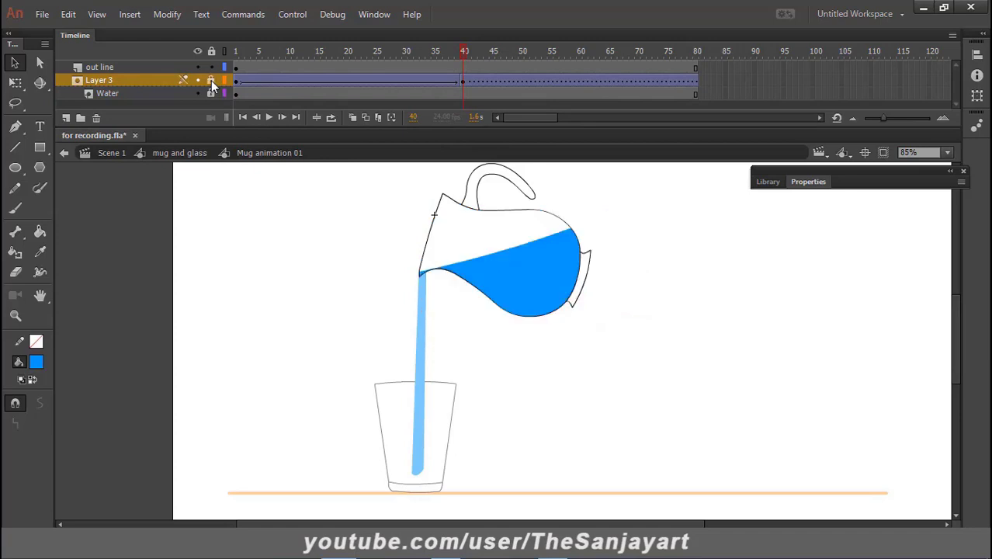
left_click(211, 80)
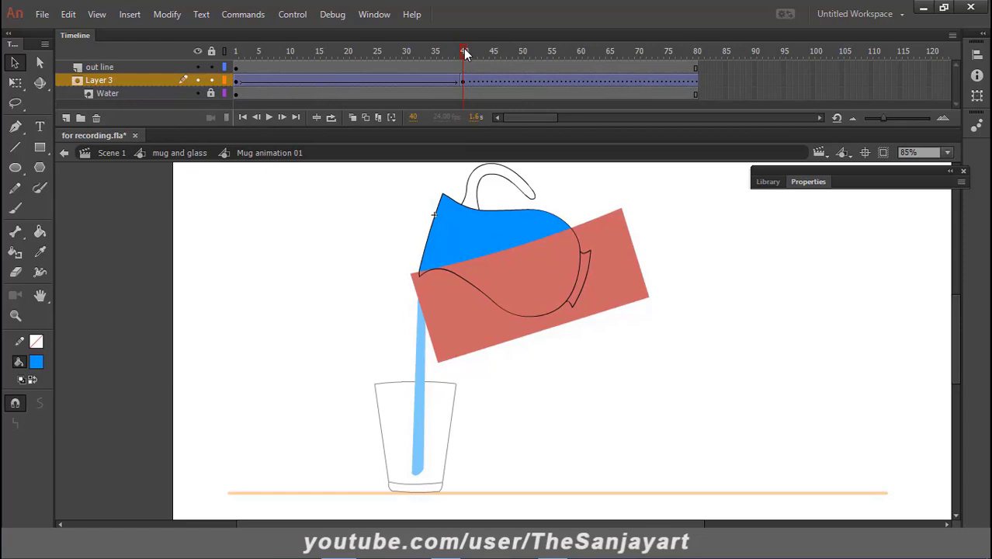
left_click_drag(469, 48, 570, 83)
right_click(695, 80)
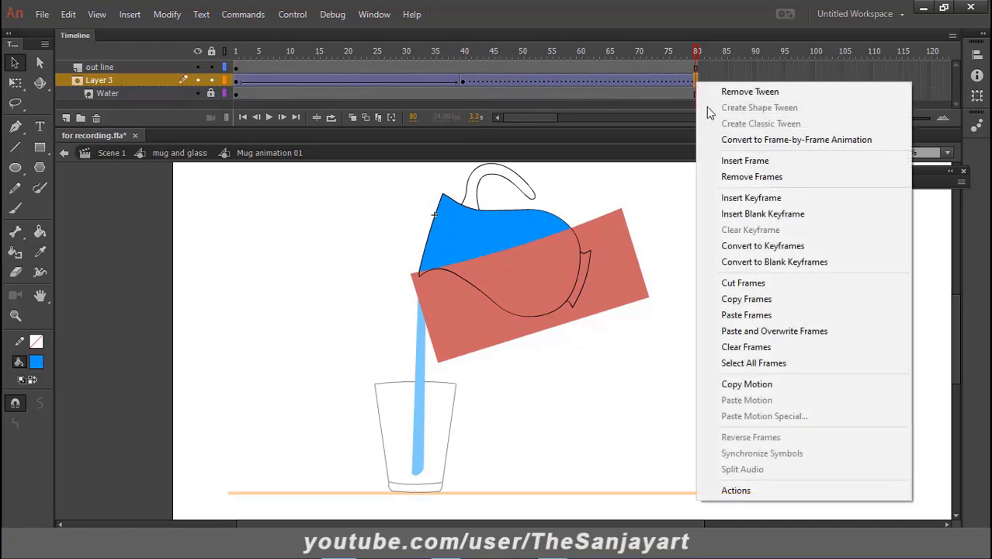
left_click(760, 198)
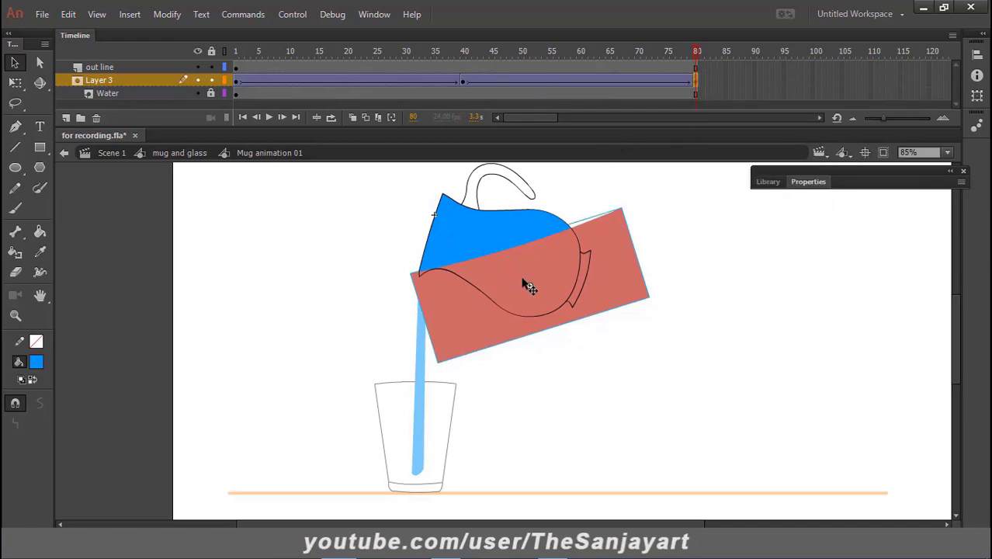
- Move the mask rectangle's transformation point to the mug's spout at frames 40 and 80, and rotate the frame 80 mask until it is level
left_click(15, 82)
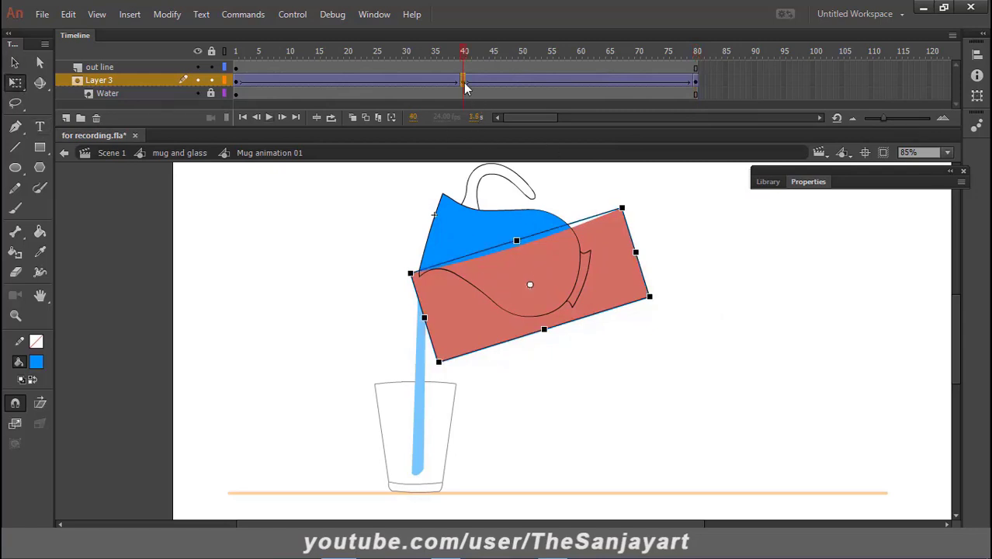
left_click_drag(529, 287, 417, 278)
left_click(696, 84)
left_click_drag(531, 287, 418, 284)
left_click_drag(656, 309, 660, 387)
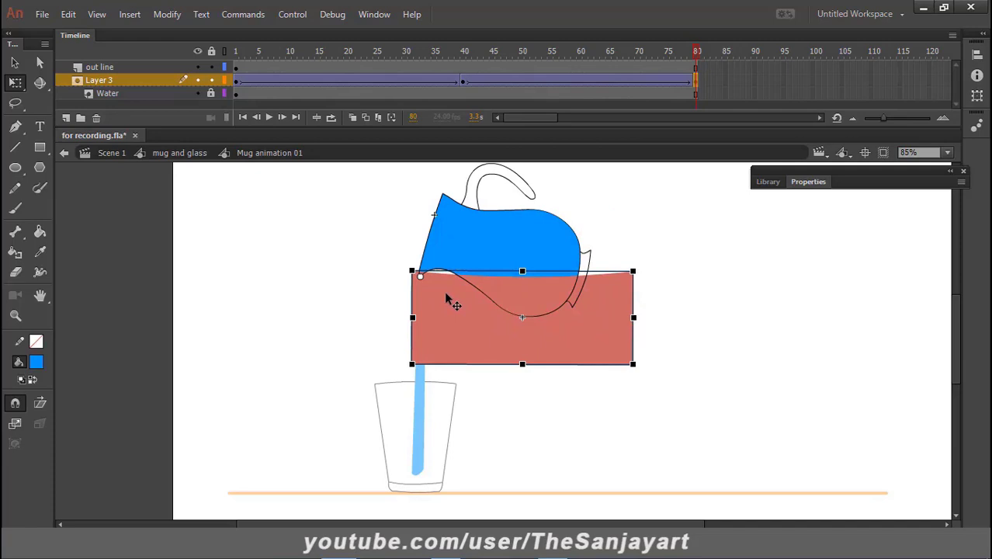
- Nudge the frame 80 mask up to the spout, tilt its right end slightly upward and scrub back to check the motion
key("Up")
key("Up")
key("Up")
key("Up")
key("Up")
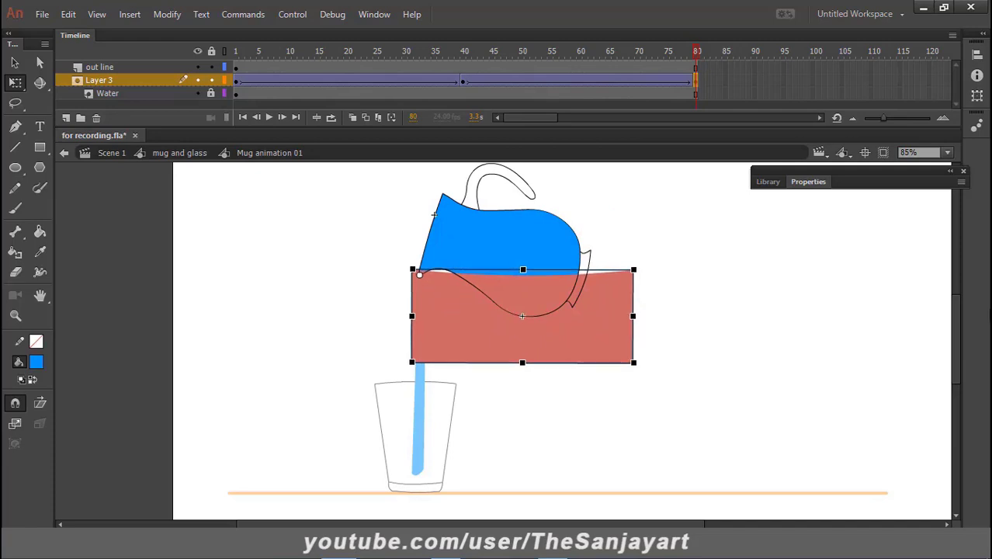
key("Up")
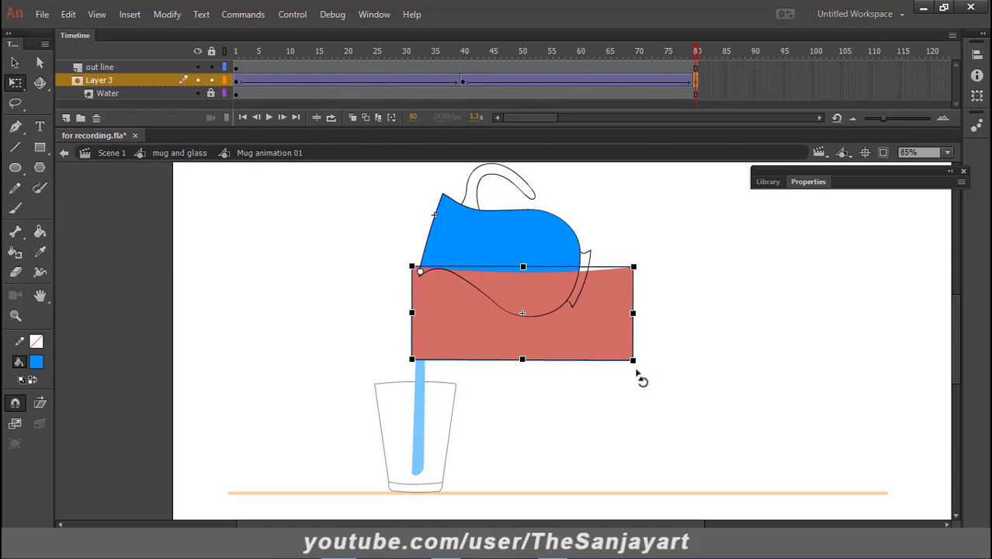
left_click_drag(636, 372, 634, 361)
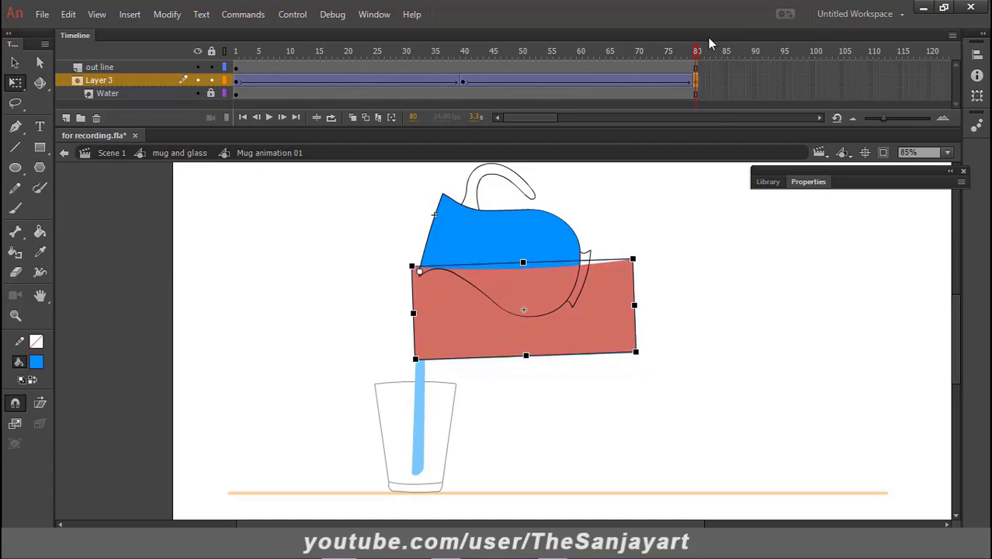
left_click_drag(696, 51, 663, 51)
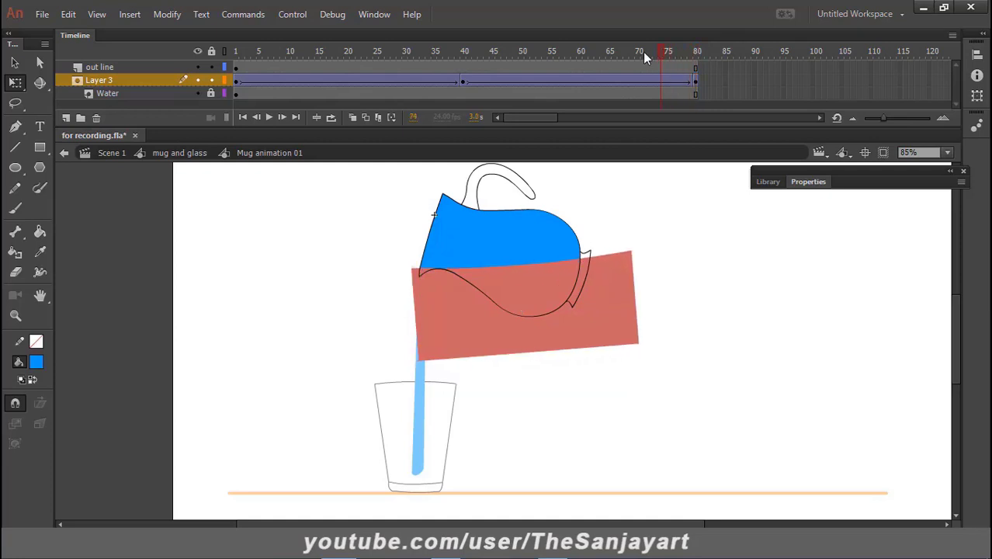
- Check Layer 3's mask at frame 1 and return its transformation point to the rectangle's centre at frame 40
left_click(236, 84)
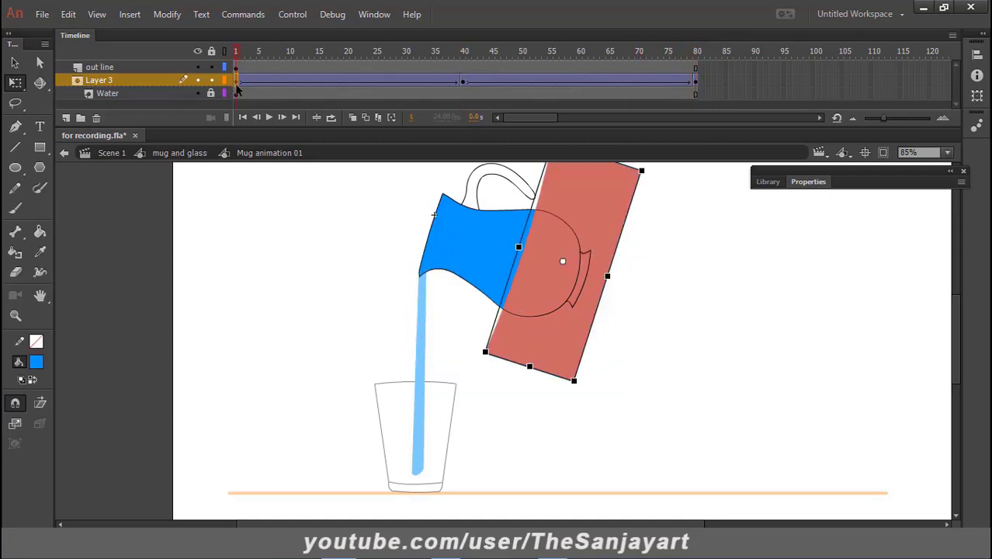
left_click(463, 84)
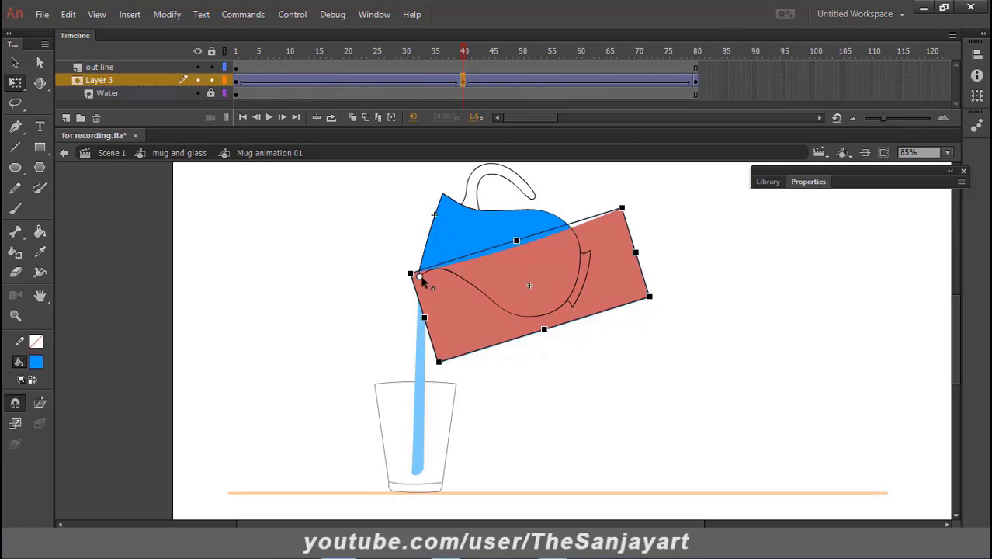
left_click_drag(419, 278, 530, 284)
left_click_drag(464, 51, 463, 86)
- Copy Layer 3's frame 40 keyframe to frame 41 and place that mask's transformation point on the mug's spout
right_click(464, 84)
left_click(492, 298)
right_click(467, 81)
left_click(518, 310)
left_click_drag(529, 286, 419, 276)
- Preview the mask motion up to frame 80 and lock Layer 3 to check the masked water level
left_click(696, 81)
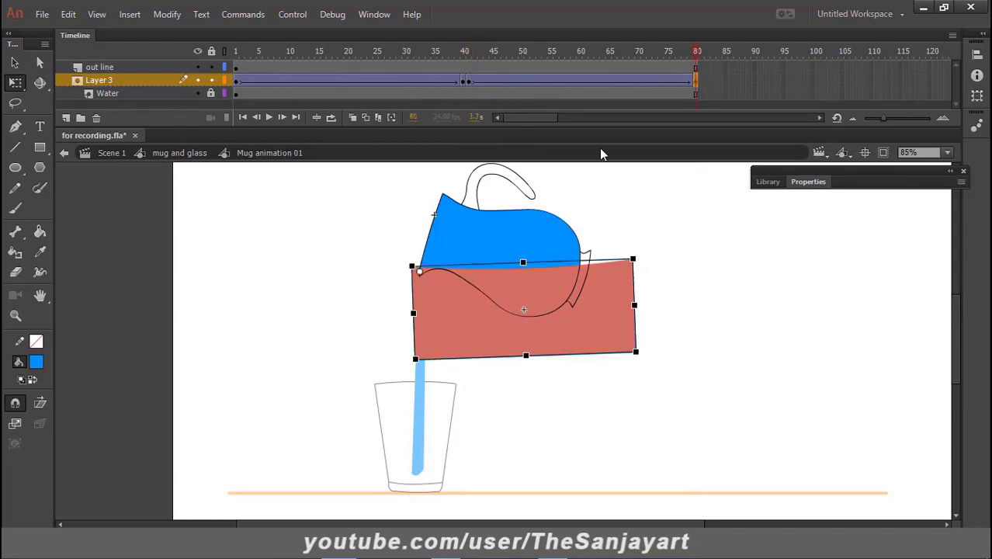
left_click_drag(693, 50, 413, 70)
key("Return")
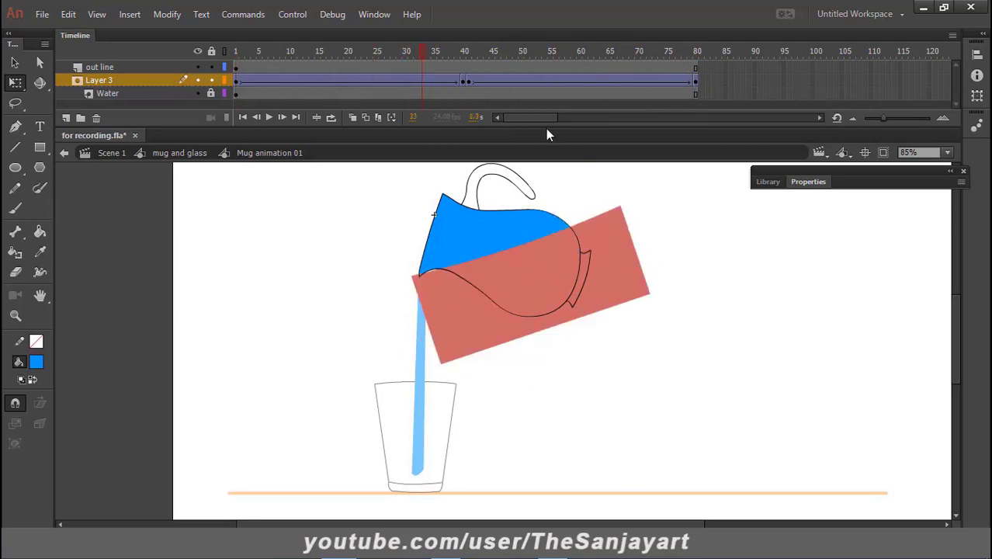
left_click(211, 80)
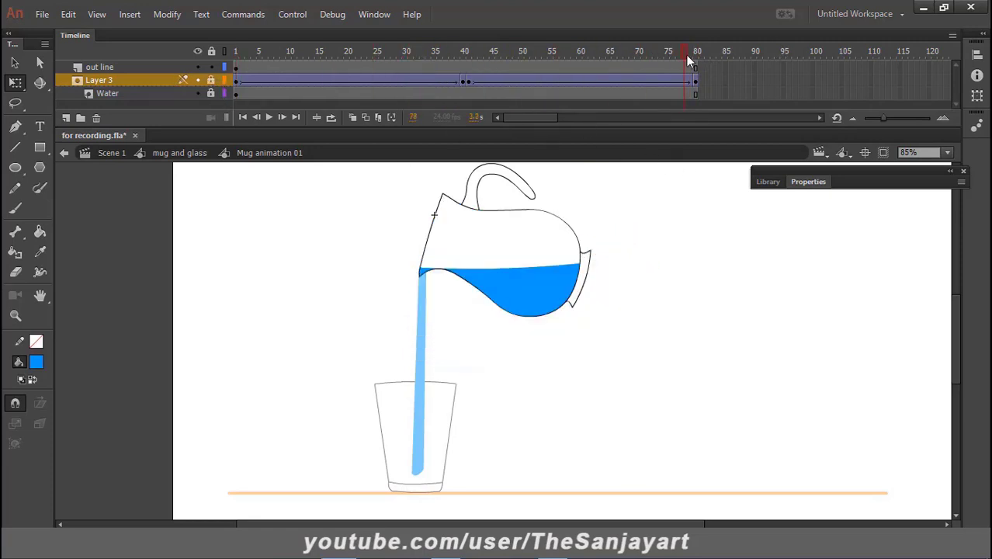
left_click_drag(686, 55, 716, 177)
- Open the water flow symbol from the mug and glass symbol, add a layer above the stream and choose the Rectangle tool
left_click(193, 154)
left_click(423, 330)
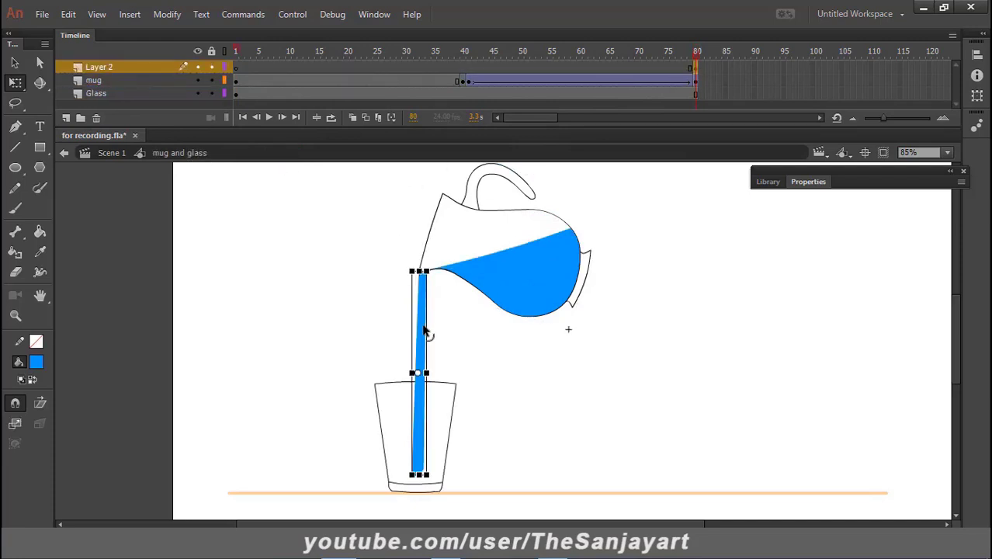
double_click(423, 330)
left_click(66, 119)
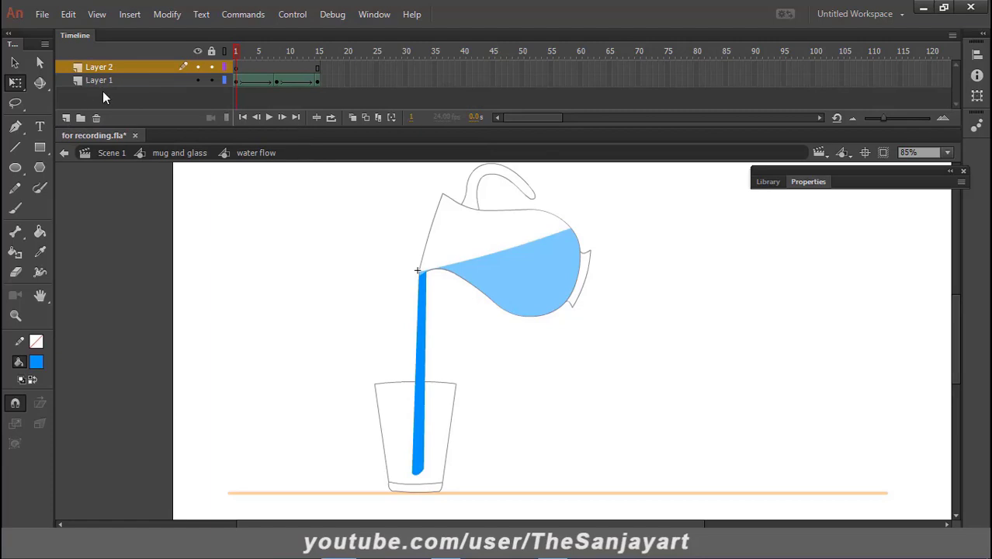
left_click(39, 149)
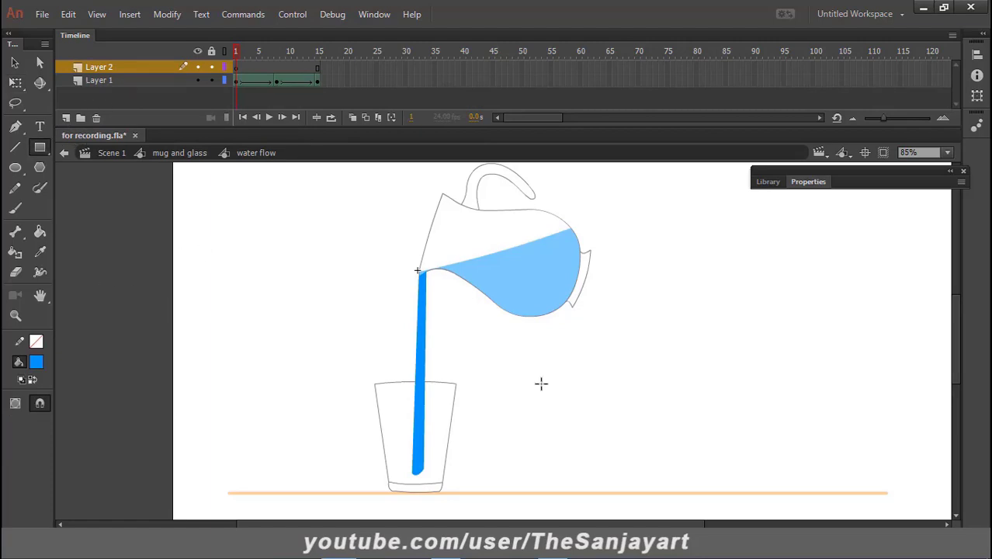
- At frame 15 of Layer 4, stretch the orange mask rectangle down from the spout to the glass's base to cover the stream
scroll(543, 435, "down", 3)
scroll(509, 390, "up", 3)
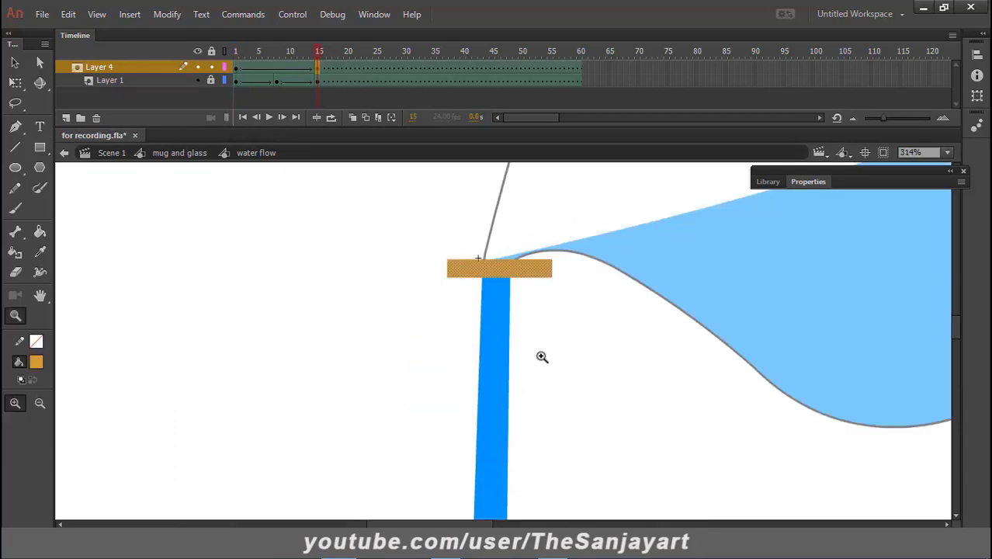
left_click(515, 341, "alt")
scroll(512, 264, "down", 3)
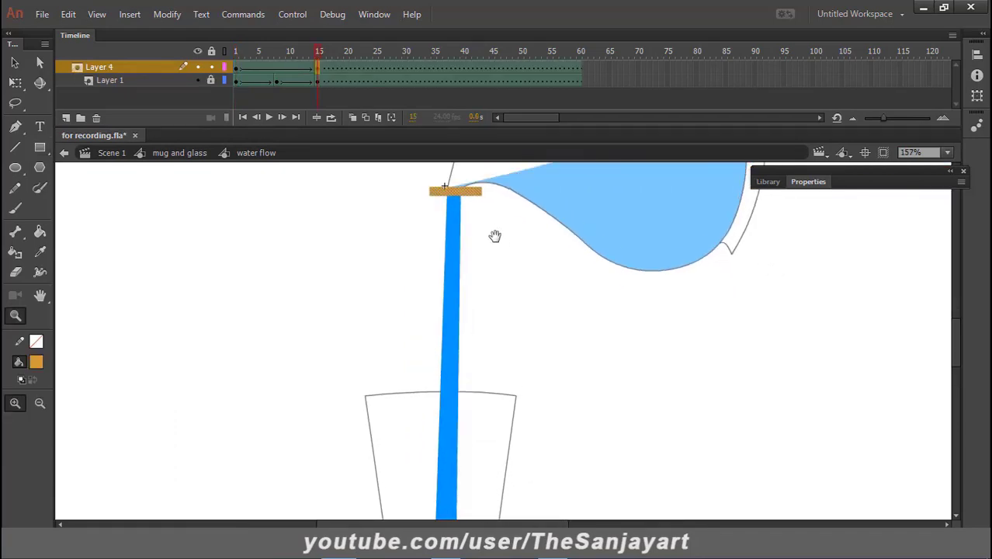
left_click(519, 306, "alt")
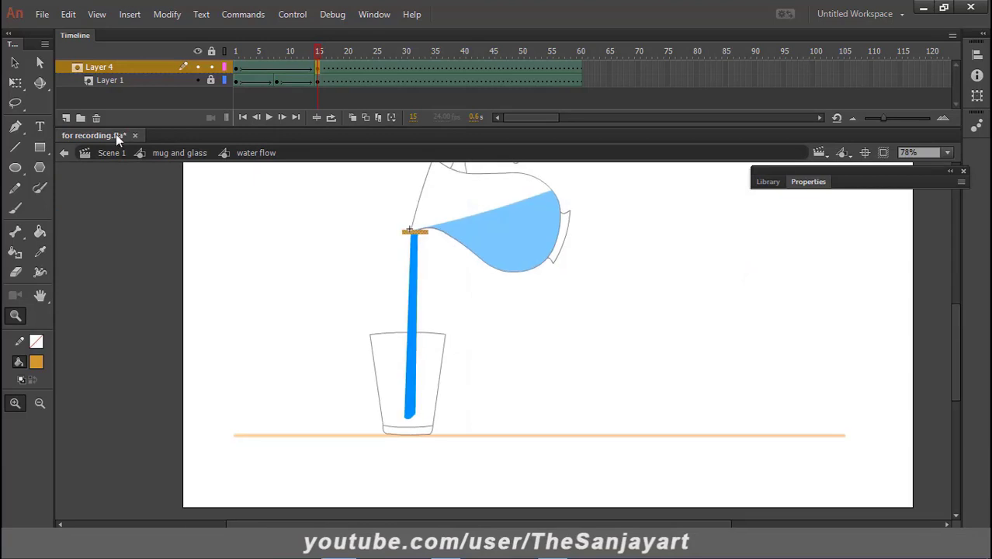
left_click(19, 85)
left_click_drag(406, 233, 405, 415)
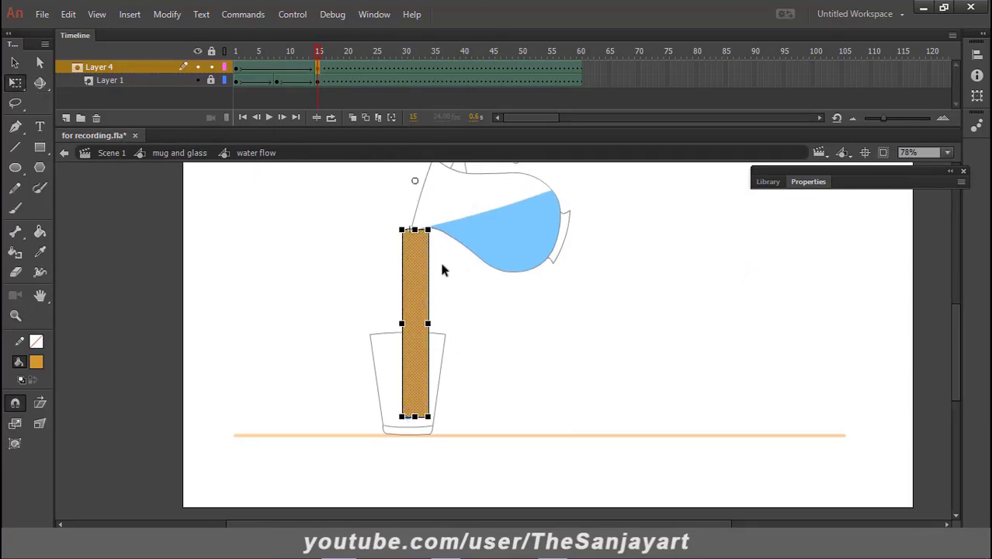
left_click_drag(415, 418, 413, 425)
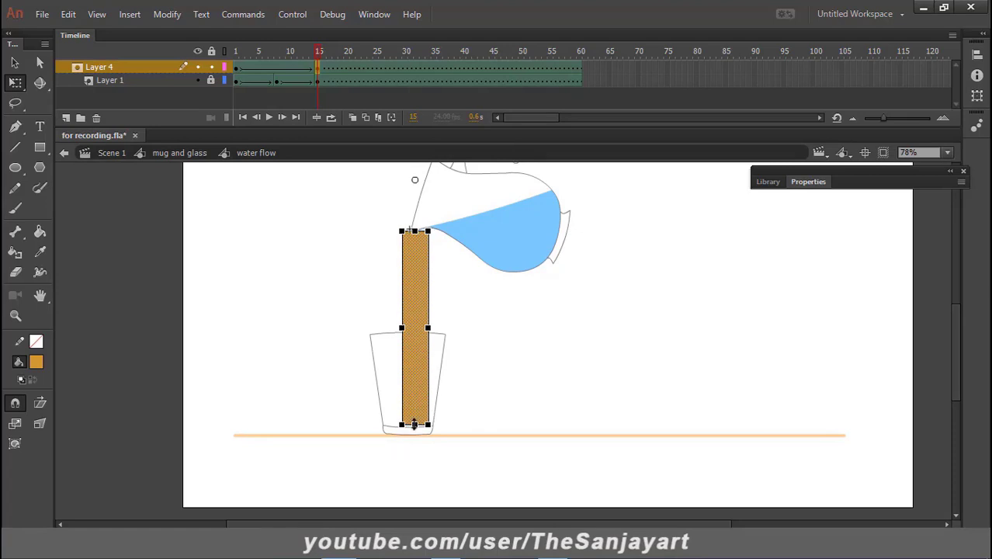
- At frame 1, squash the orange mask upward into a thin strip at the spout, then scrub through its growth
left_click(236, 69)
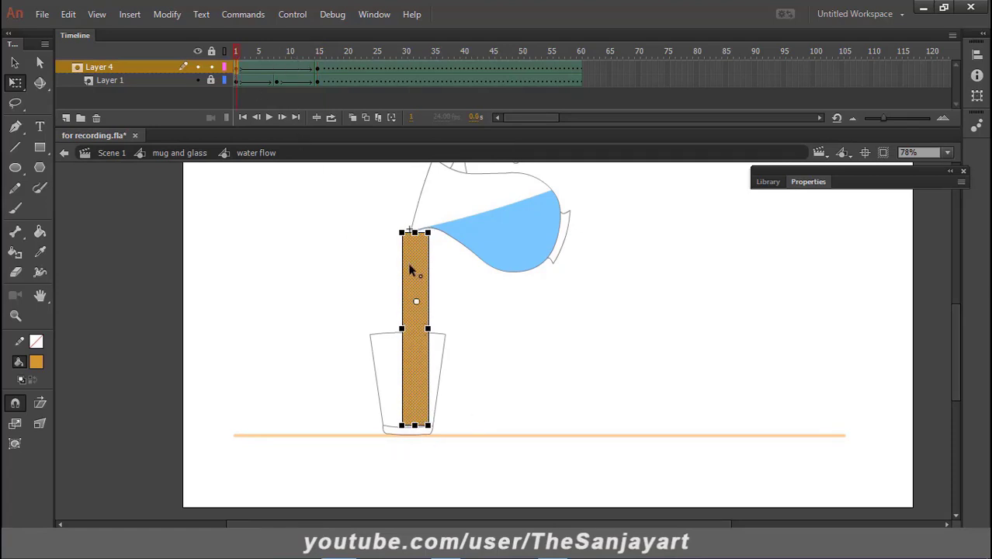
left_click_drag(410, 270, 415, 232)
left_click_drag(415, 387, 434, 233)
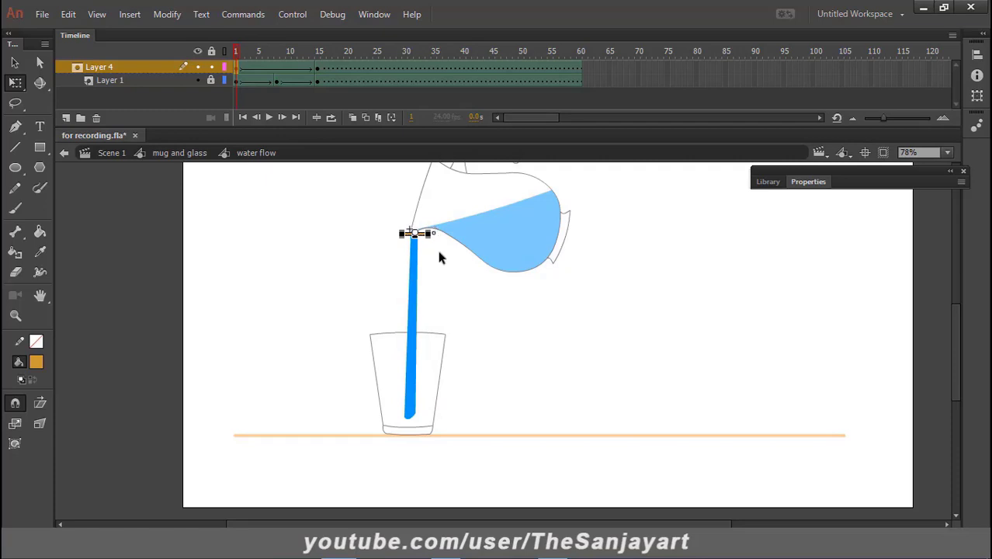
left_click(345, 254)
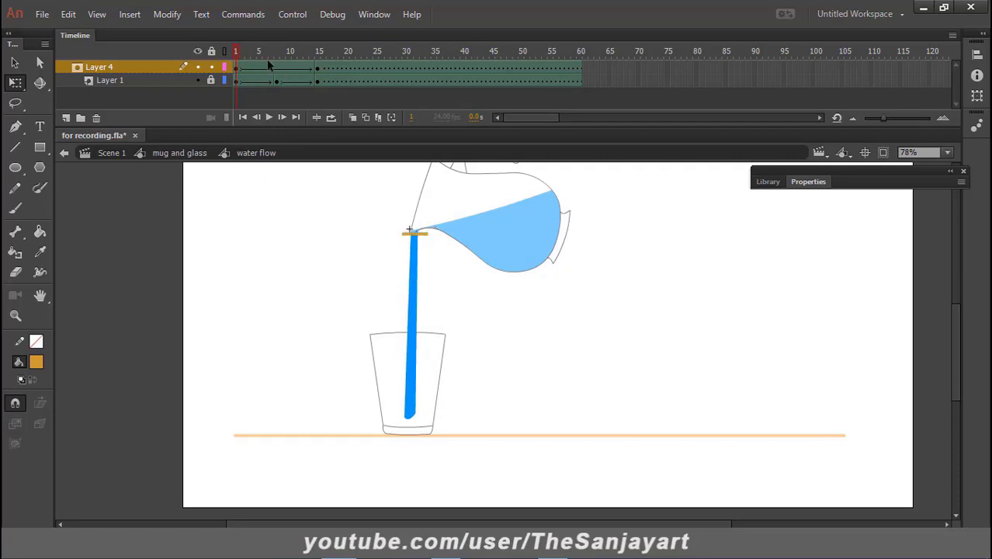
left_click_drag(235, 52, 399, 113)
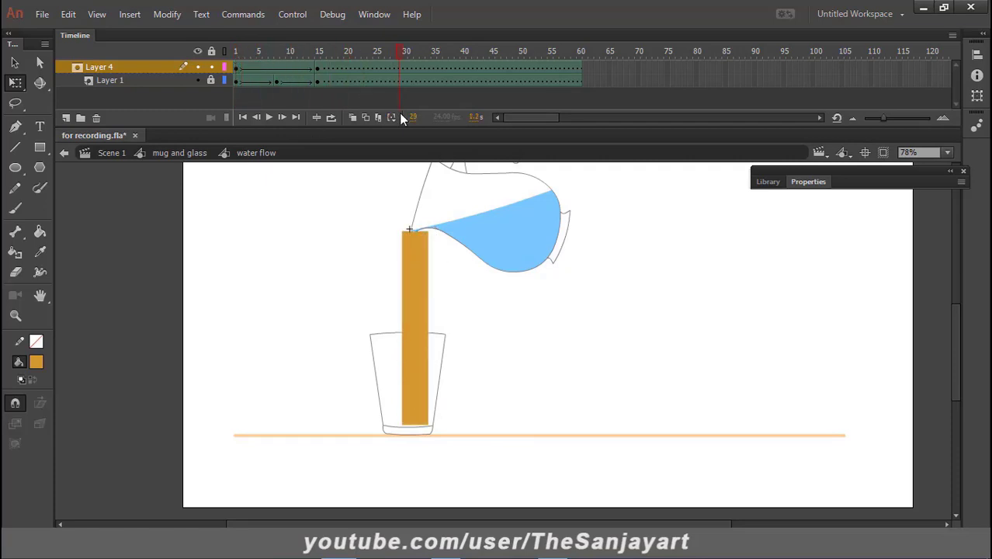
- Return to the mug and glass symbol and insert a keyframe on the mug layer at frame 118
left_click(186, 153)
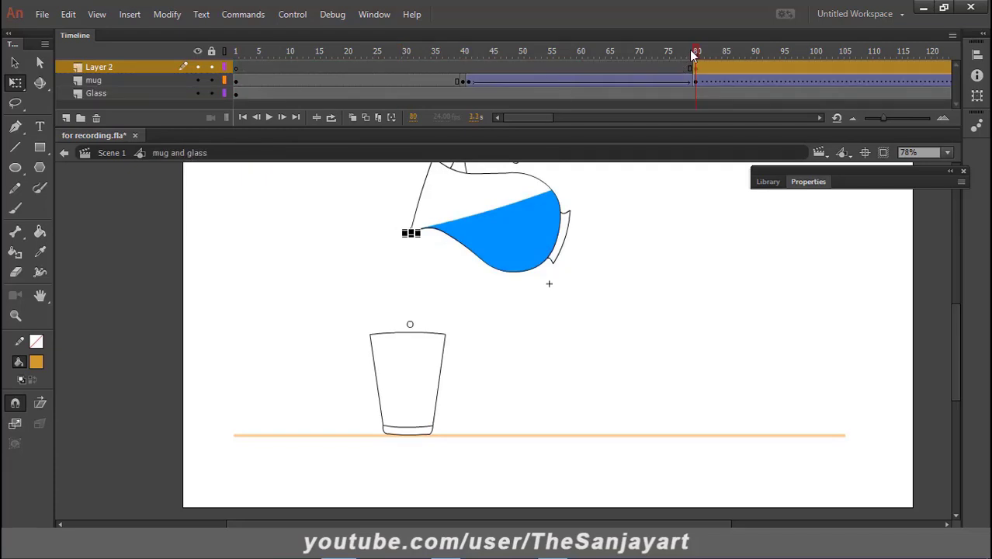
left_click_drag(693, 55, 795, 79)
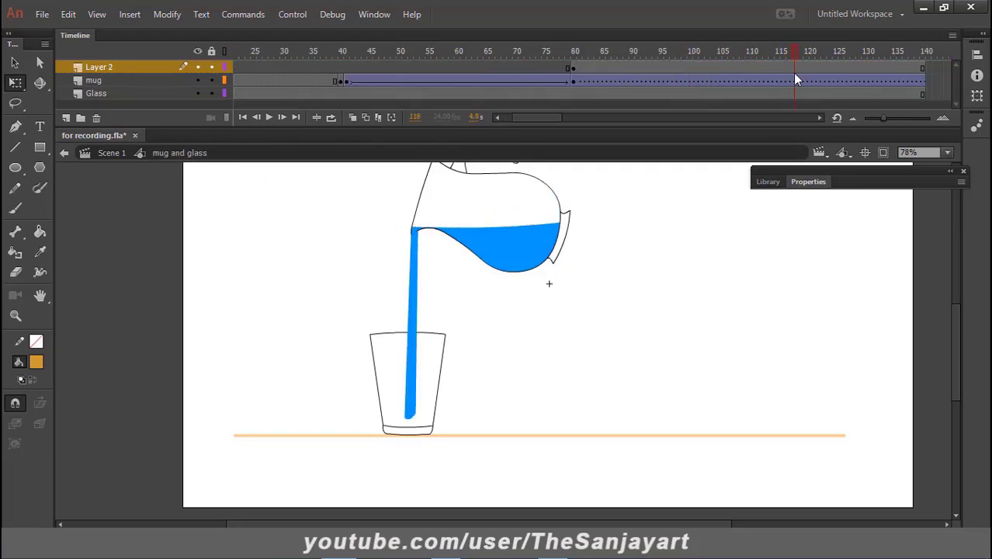
right_click(793, 80)
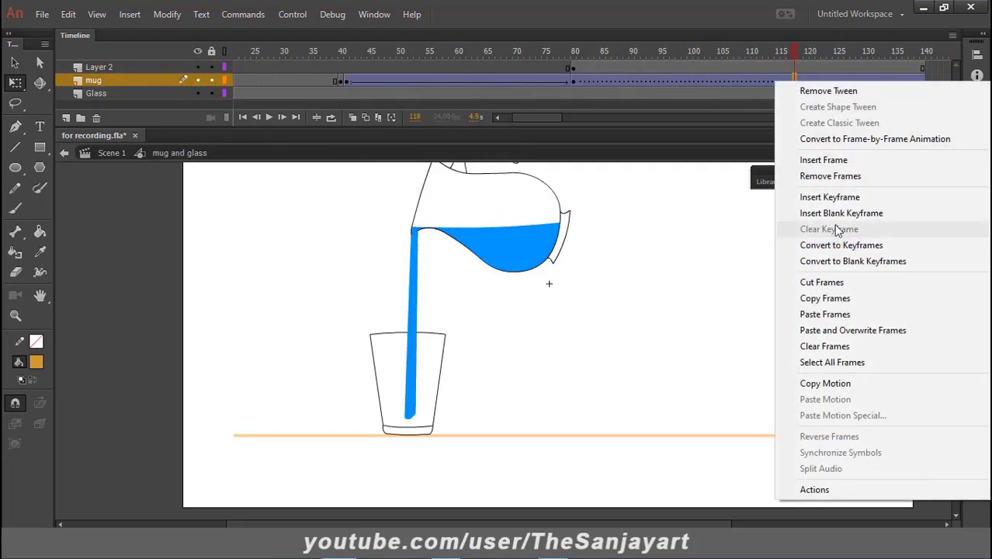
left_click(827, 199)
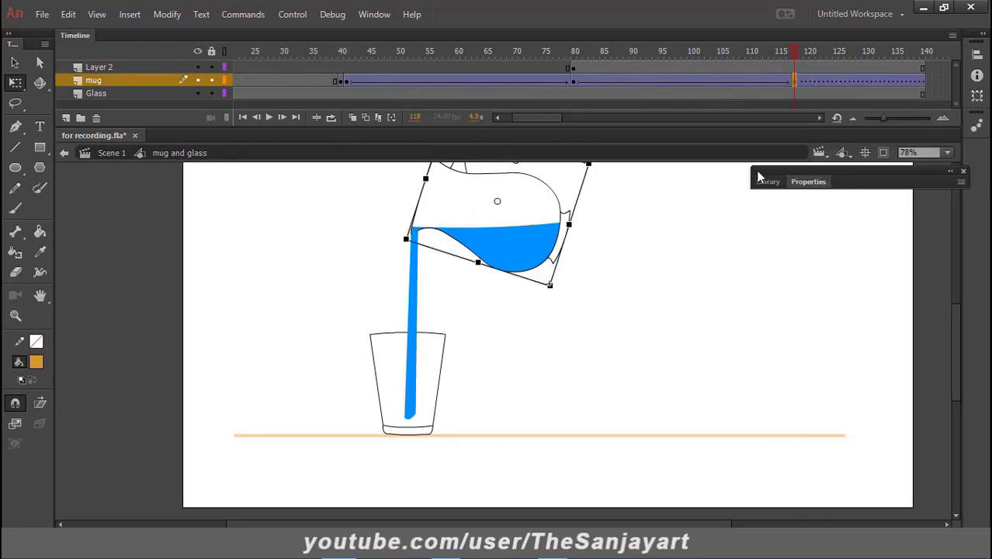
left_click_drag(793, 52, 793, 118)
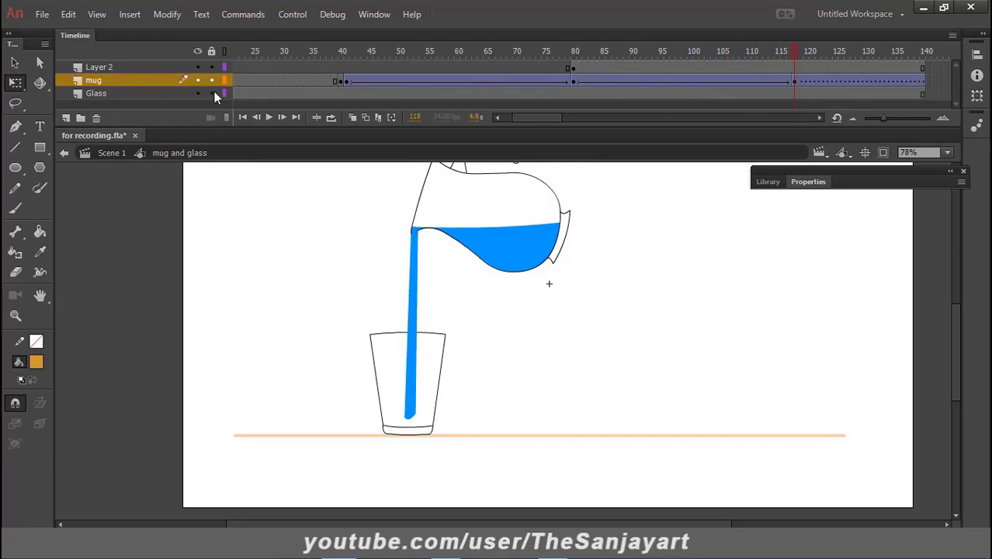
- Insert a keyframe on the Glass layer at frame 96 and paste a copy of that frame at frame 97
left_click(151, 93)
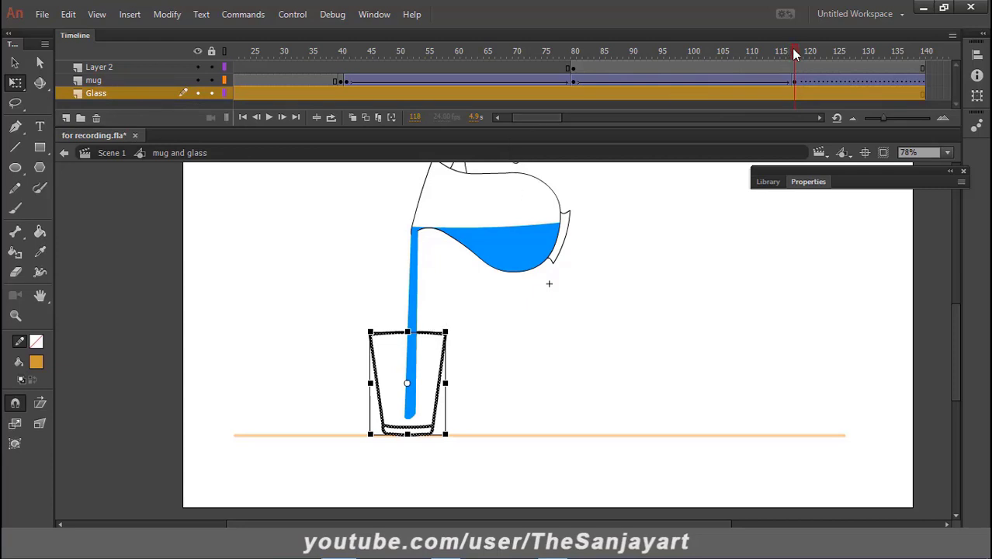
left_click_drag(795, 53, 669, 76)
right_click(666, 95)
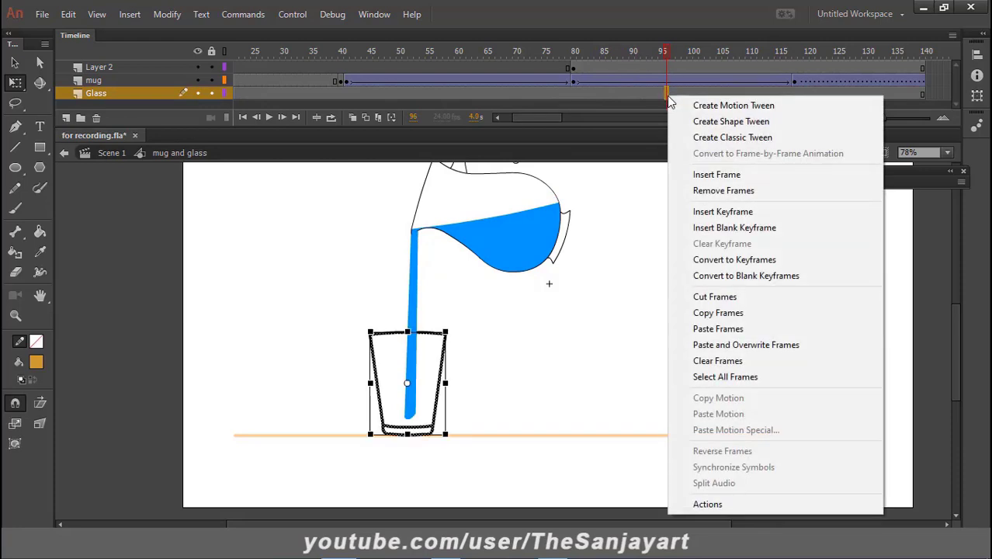
left_click(705, 213)
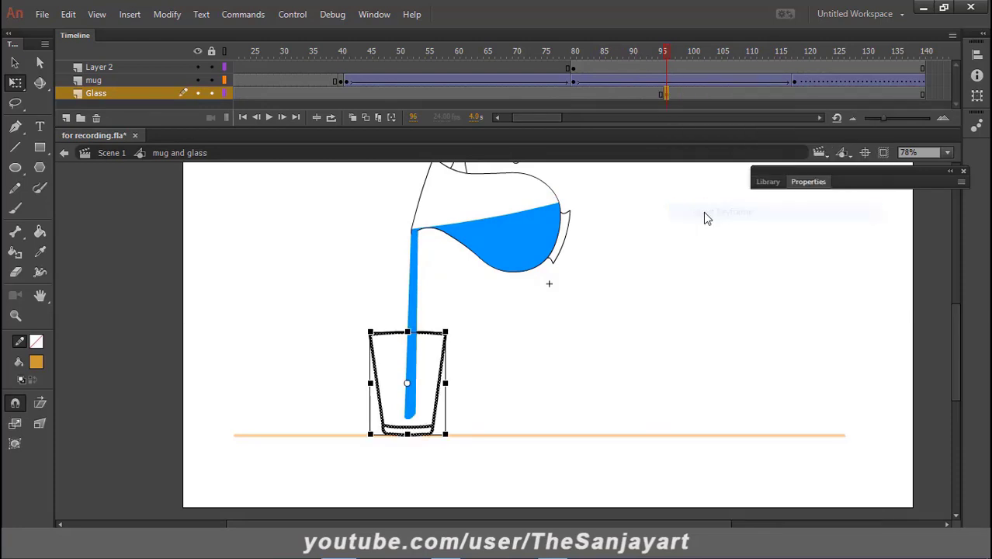
right_click(666, 95)
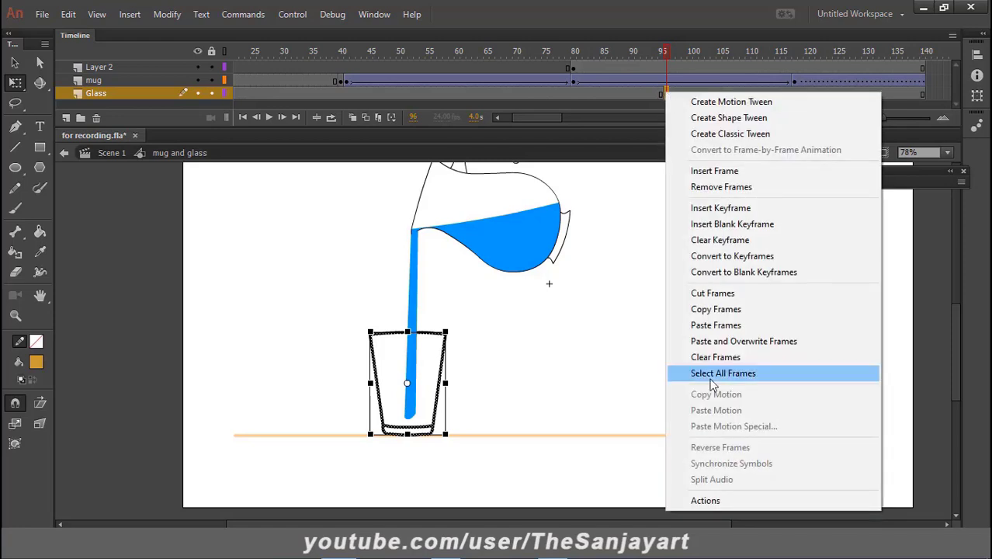
left_click(715, 309)
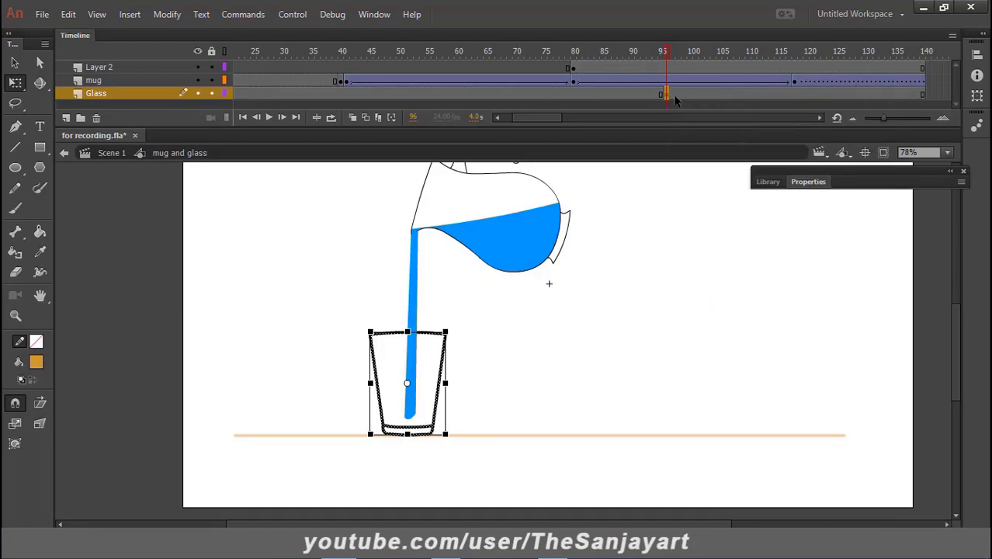
right_click(673, 94)
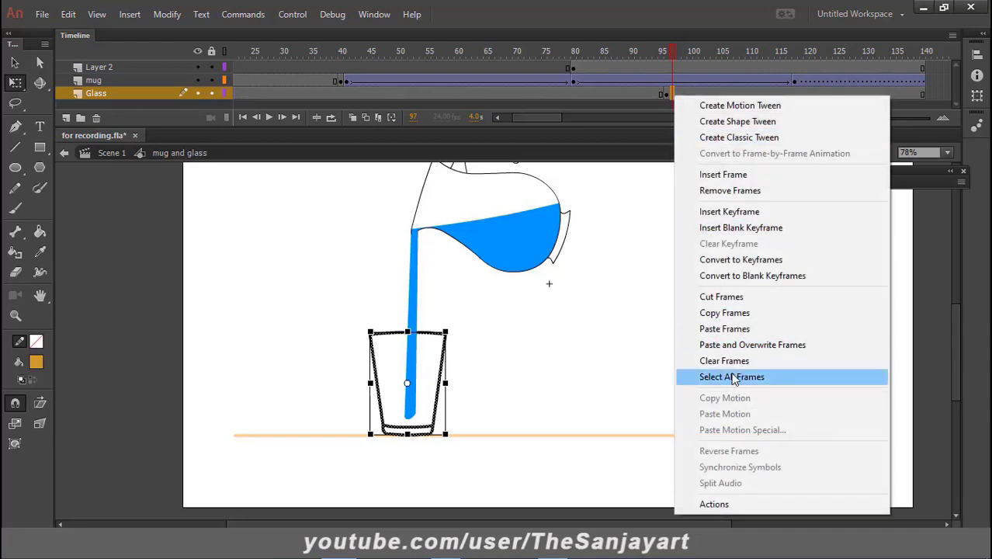
left_click(726, 329)
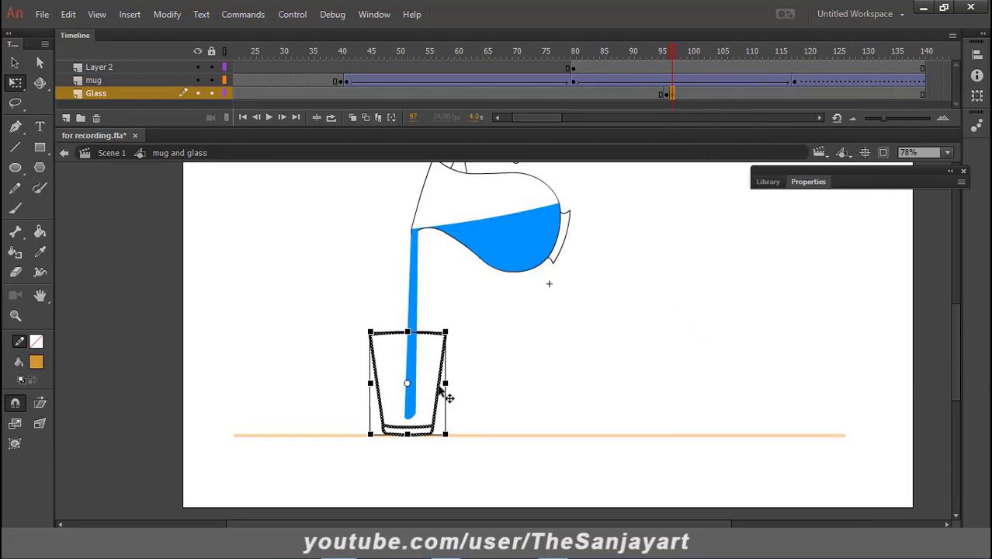
- Convert the glass drawing at frame 97 to a Graphic symbol named Glass
right_click(438, 386)
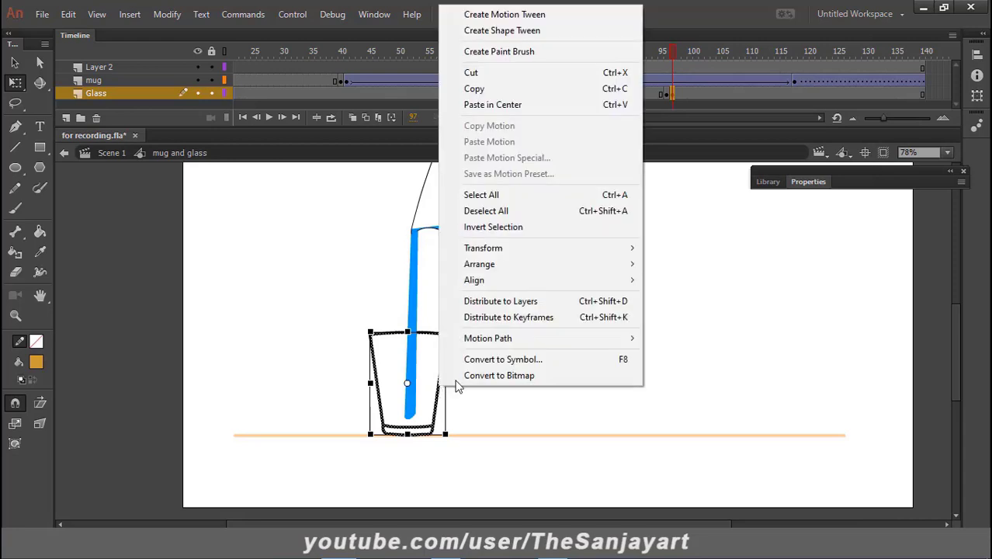
left_click(502, 356)
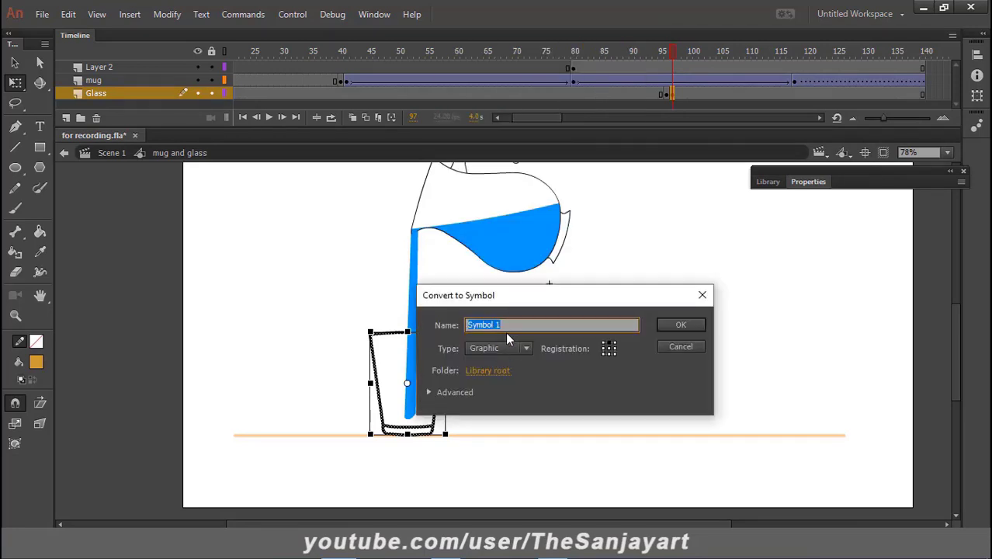
type("Glass")
left_click(677, 325)
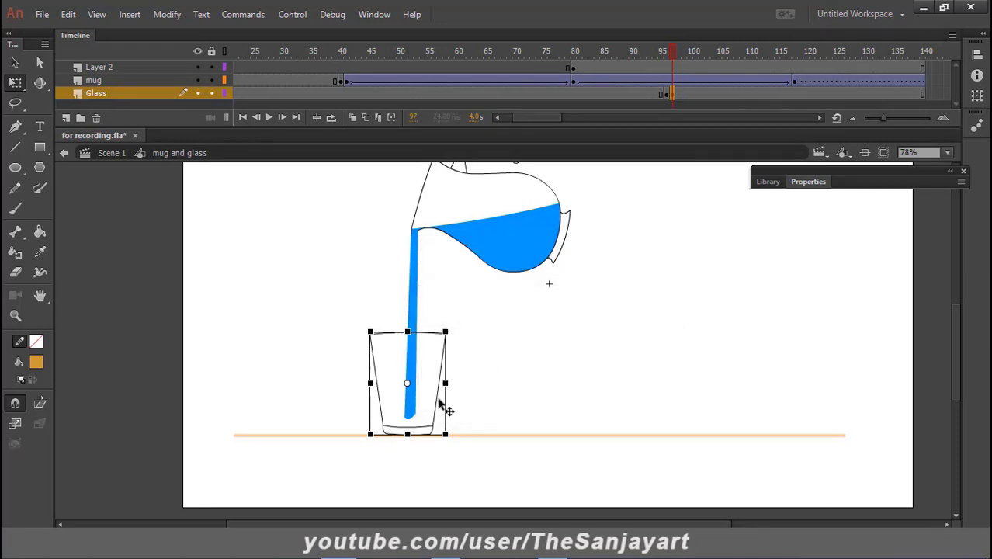
left_click(489, 366)
- Sample the blue of the mug's water as the fill colour and open the Glass symbol for editing
double_click(441, 367)
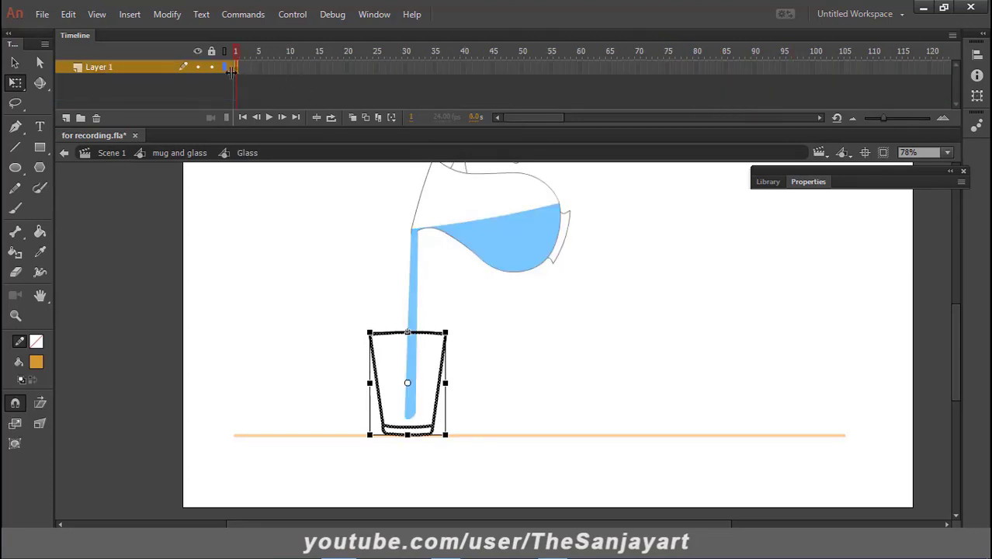
double_click(259, 286)
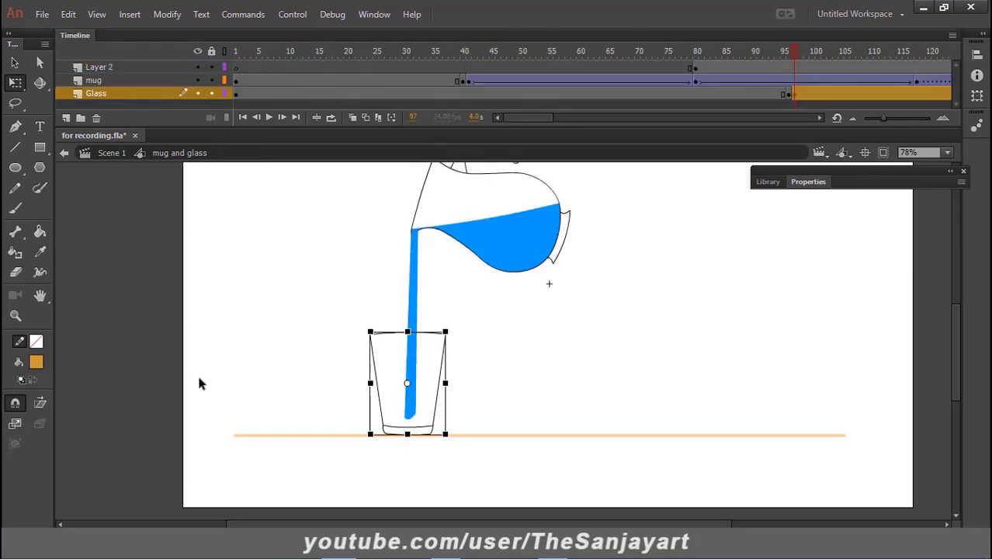
left_click(36, 361)
left_click(524, 234)
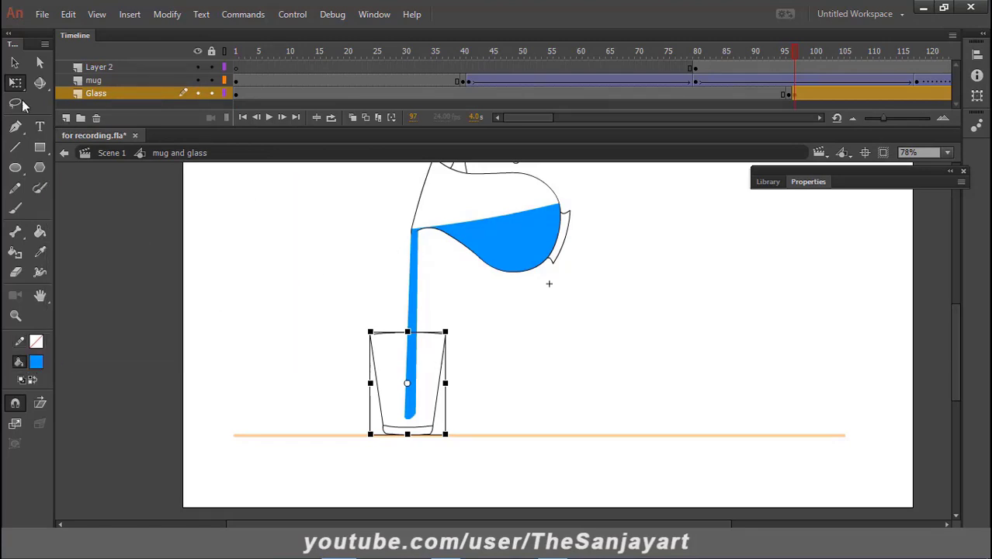
left_click(15, 66)
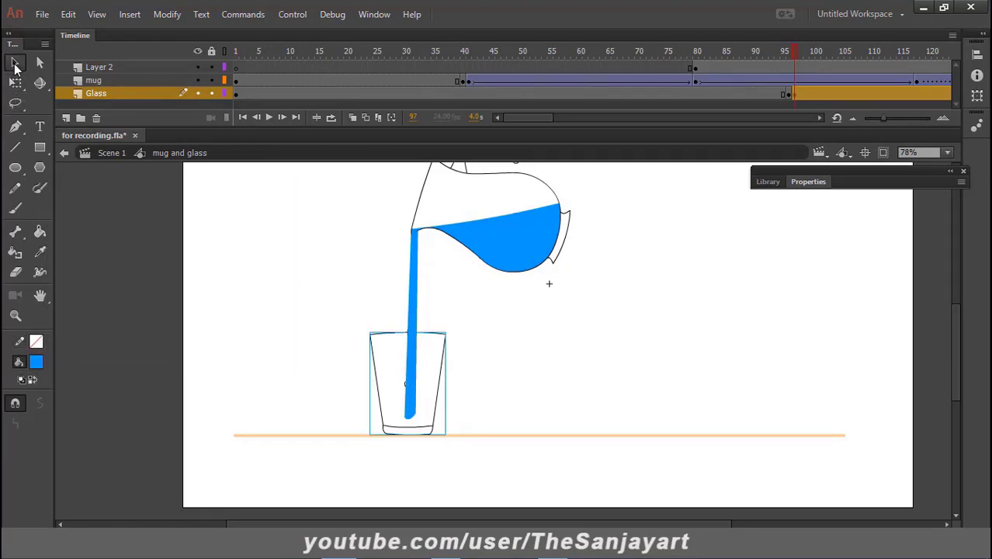
double_click(421, 434)
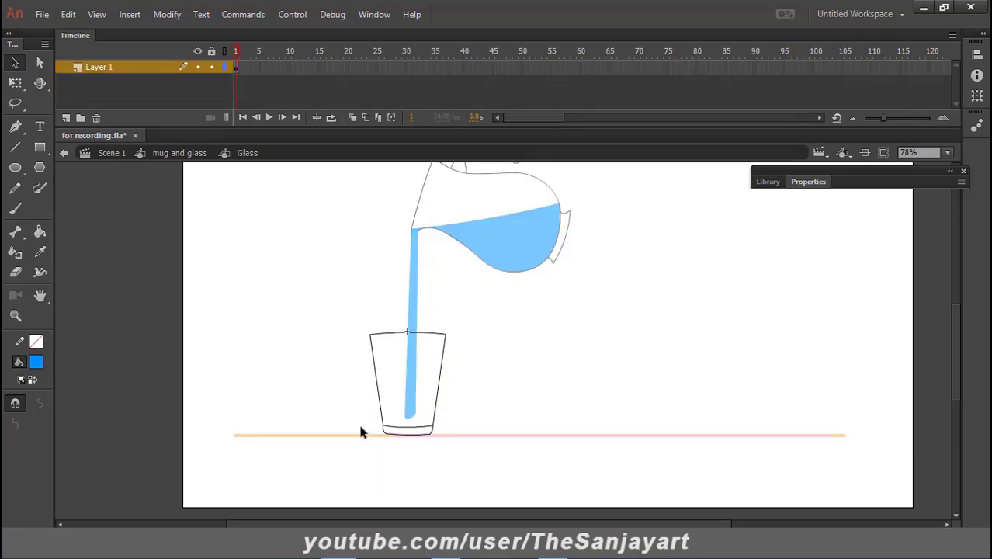
- Fill the glass's interior above its base with the blue using the Paint Bucket
left_click(236, 65)
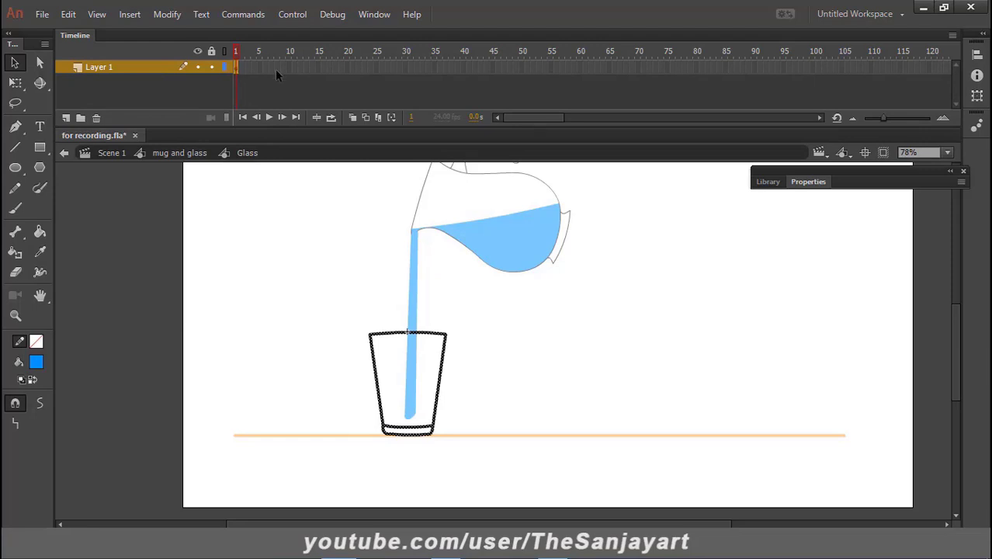
key("k")
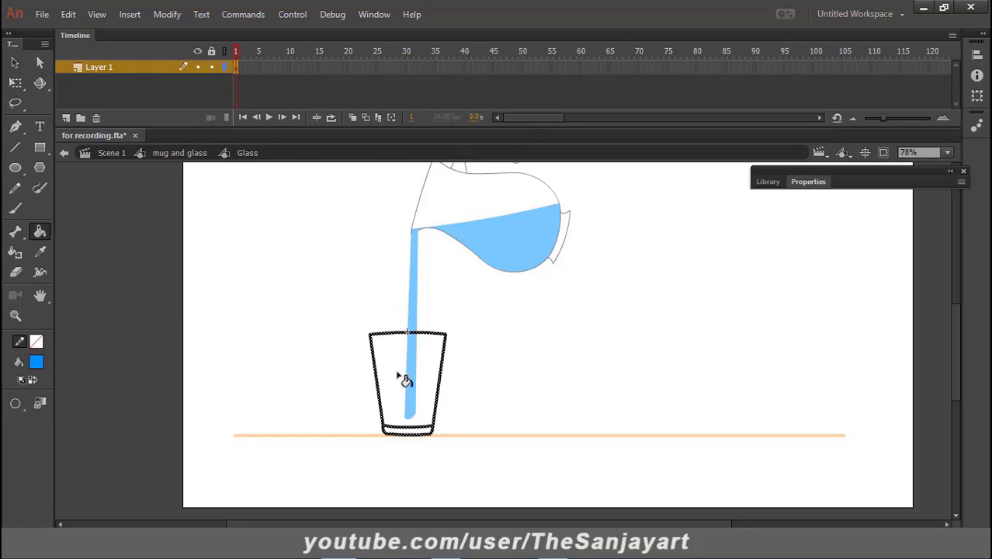
left_click(402, 379)
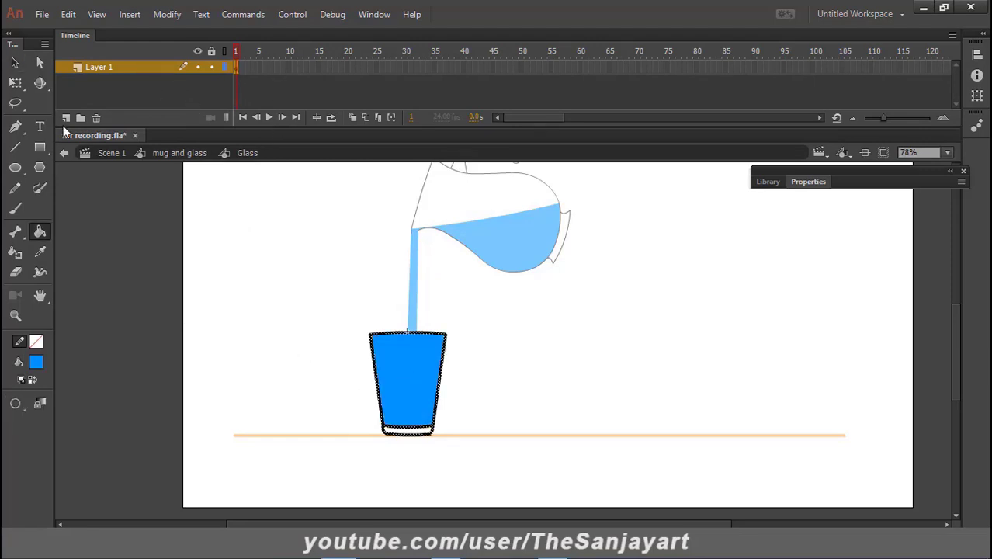
- Add a new layer above Layer 1 in the Glass symbol and rename Layer 1 as glass
left_click(66, 119)
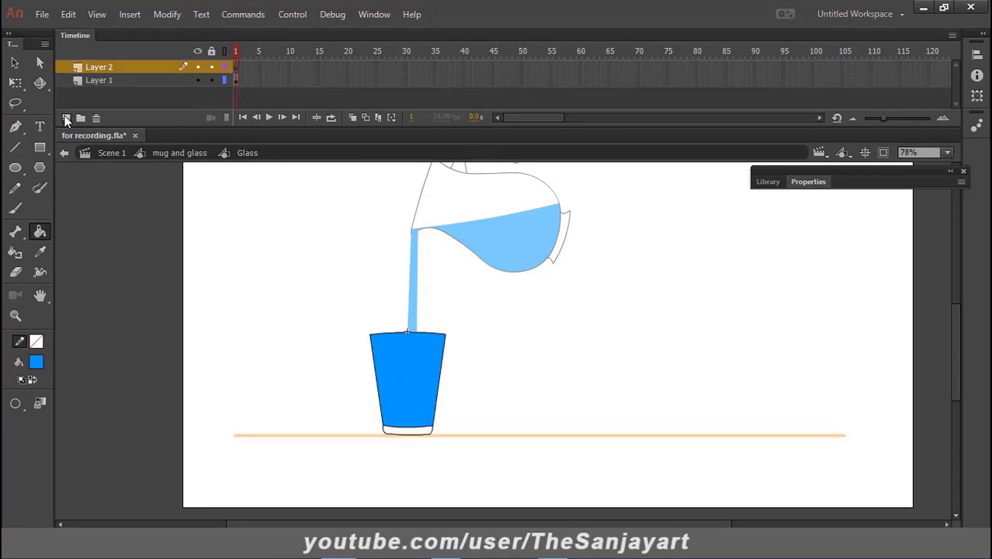
left_click(14, 63)
left_click(103, 81)
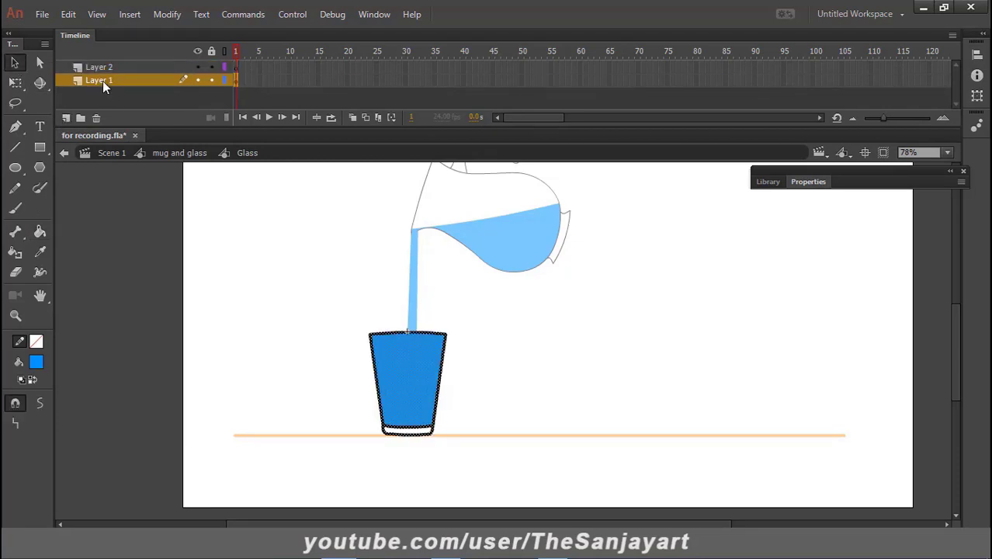
key("l")
key("ctrl+shift+a")
key("s")
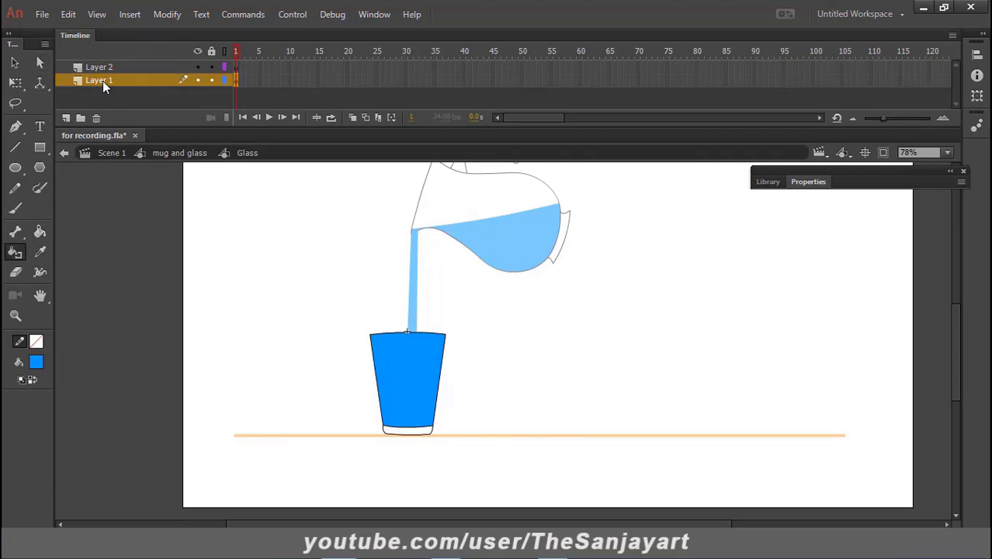
double_click(103, 81)
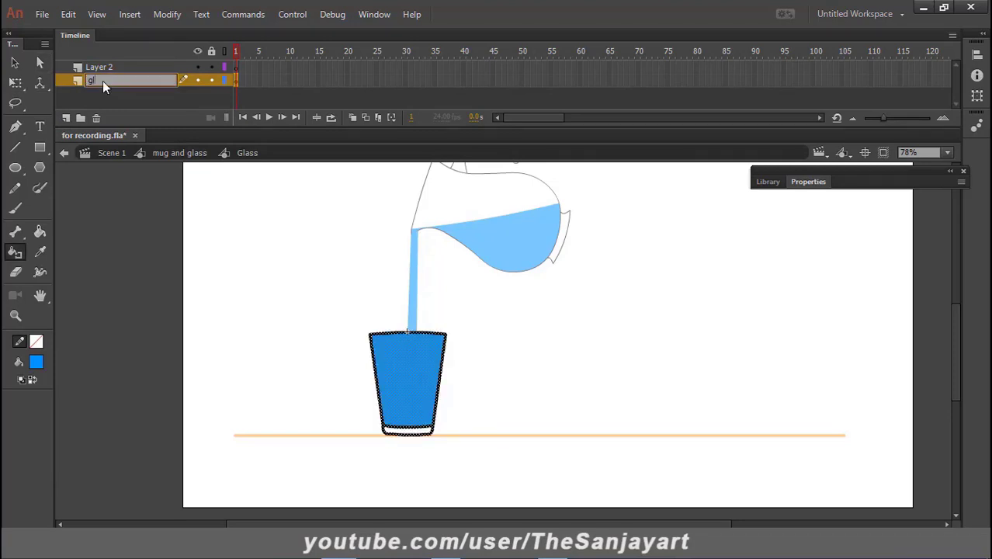
type("glass")
- Rename Layer 2 as water
left_click(113, 70)
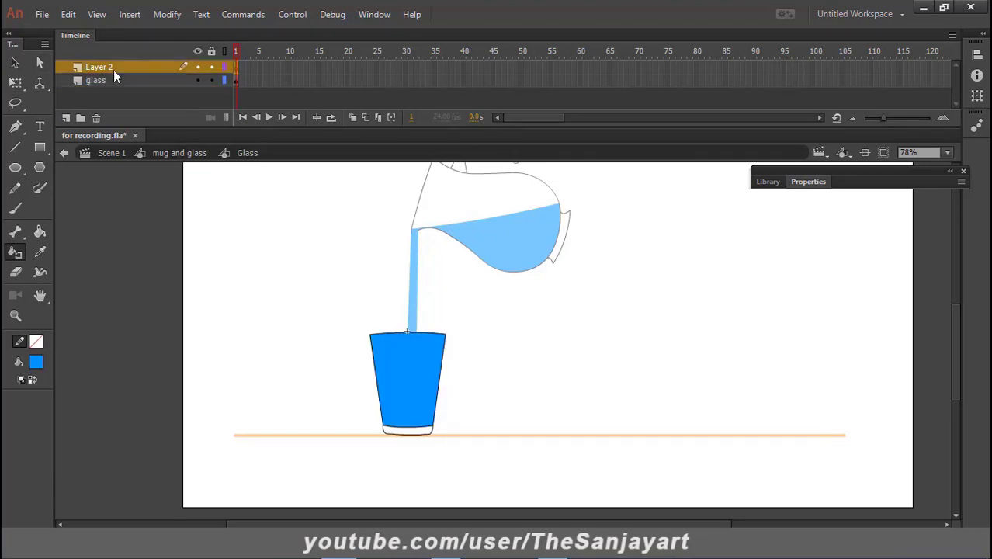
double_click(110, 66)
type("water")
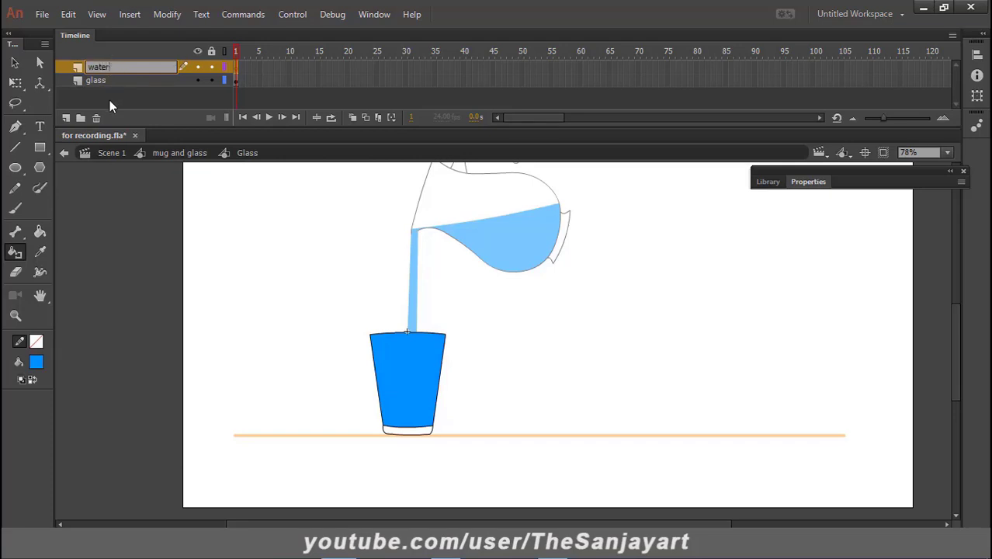
key("Return")
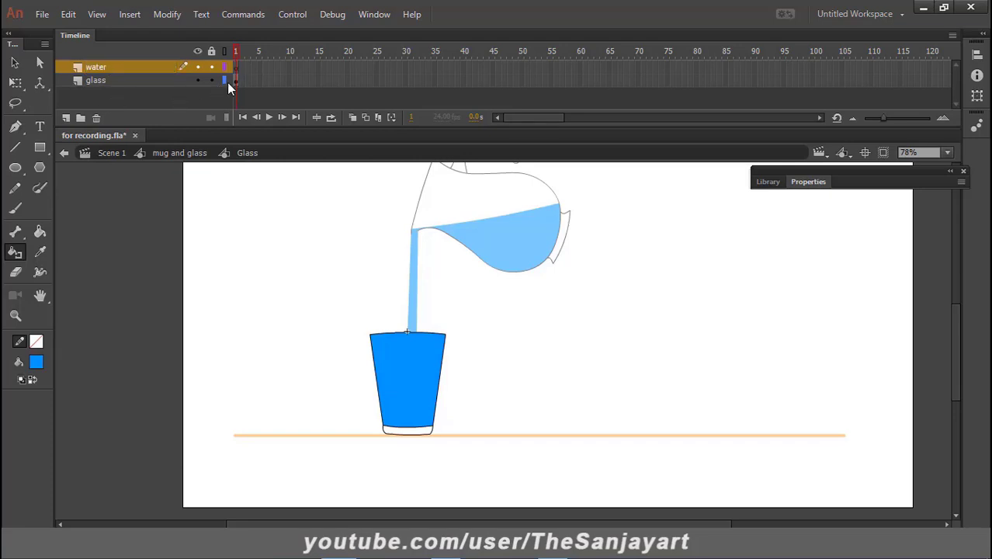
- Move the blue fill from the glass layer to frame 1 of the water layer, pasting it in place
left_click(15, 63)
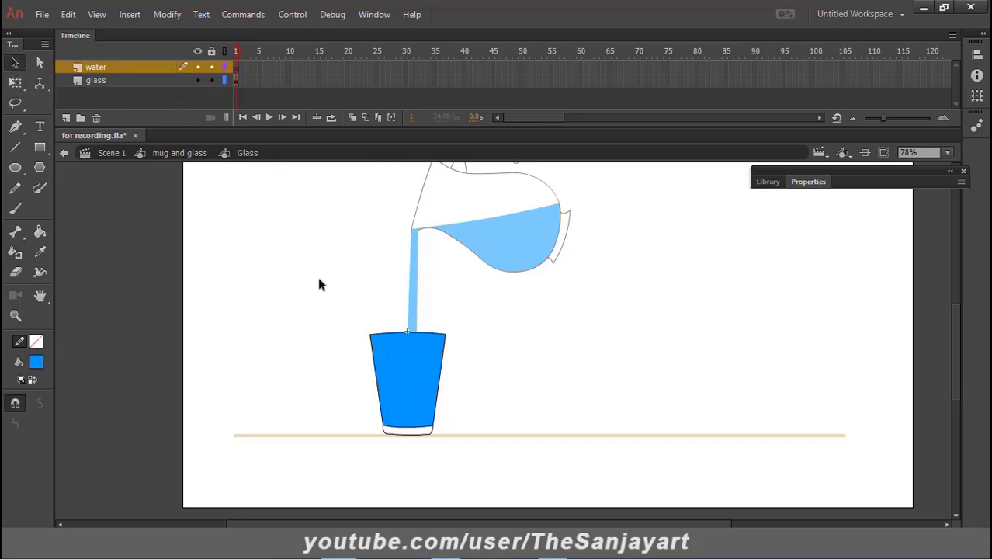
left_click(412, 382)
key("Delete")
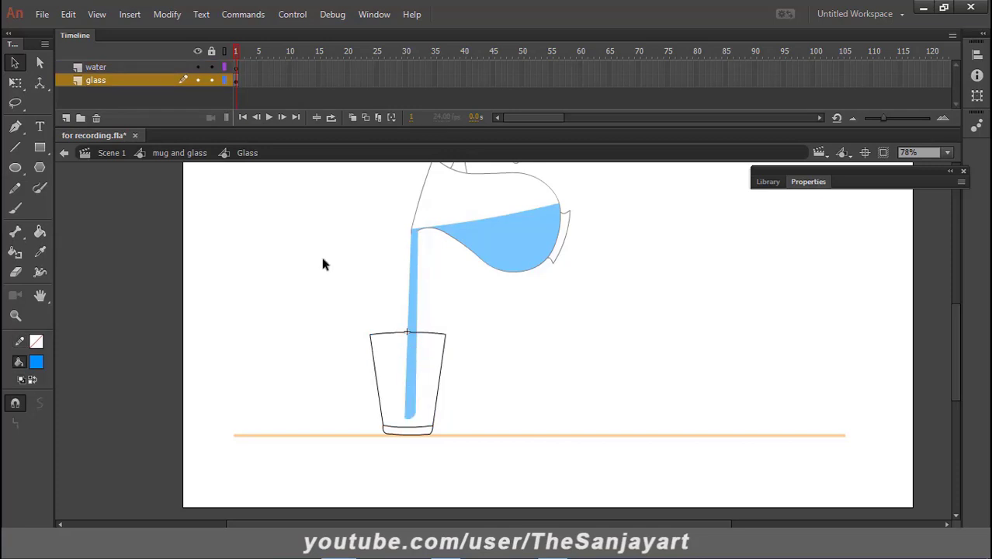
left_click(236, 68)
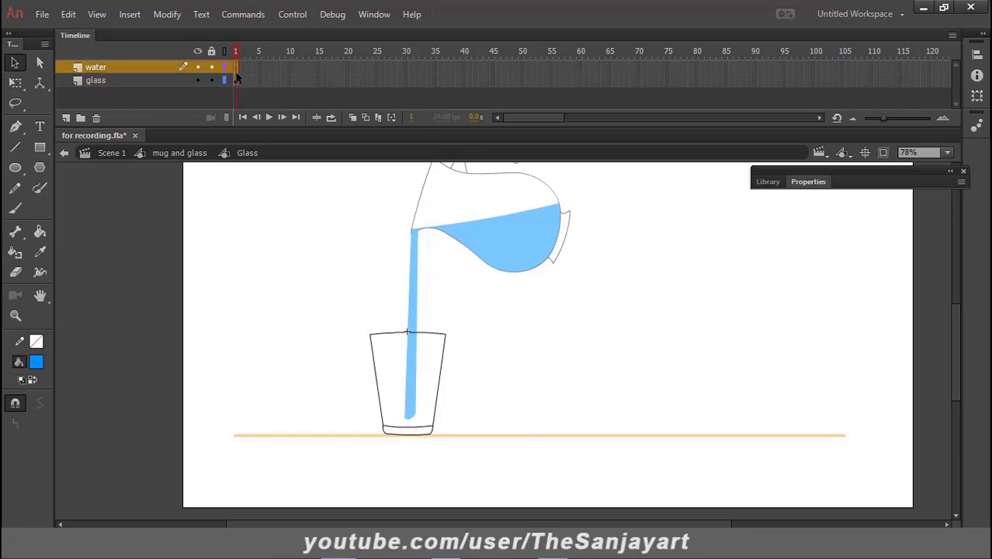
key("ctrl+shift+v")
- Move the glass layer above the water layer and rename it glass line
left_click_drag(129, 81, 106, 65)
double_click(103, 67)
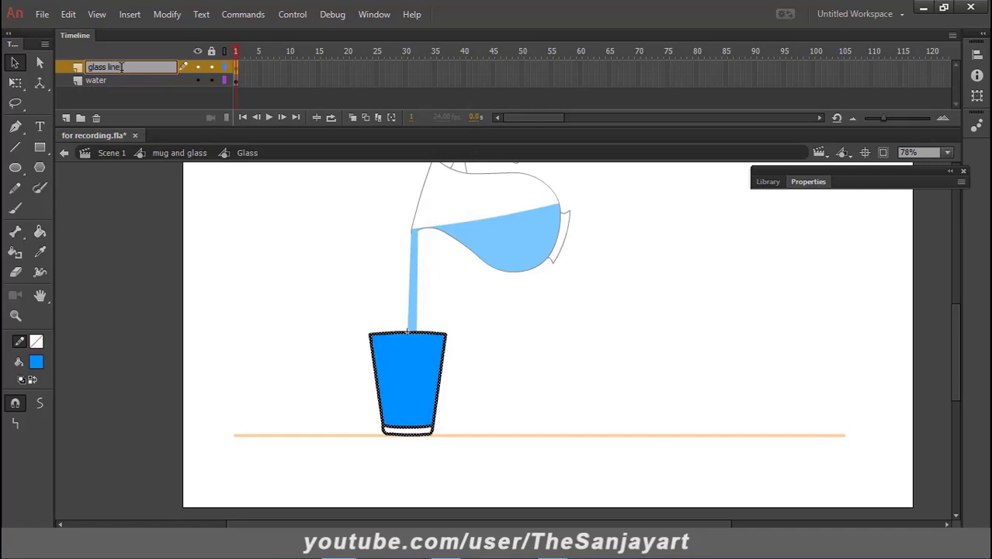
left_click(144, 89)
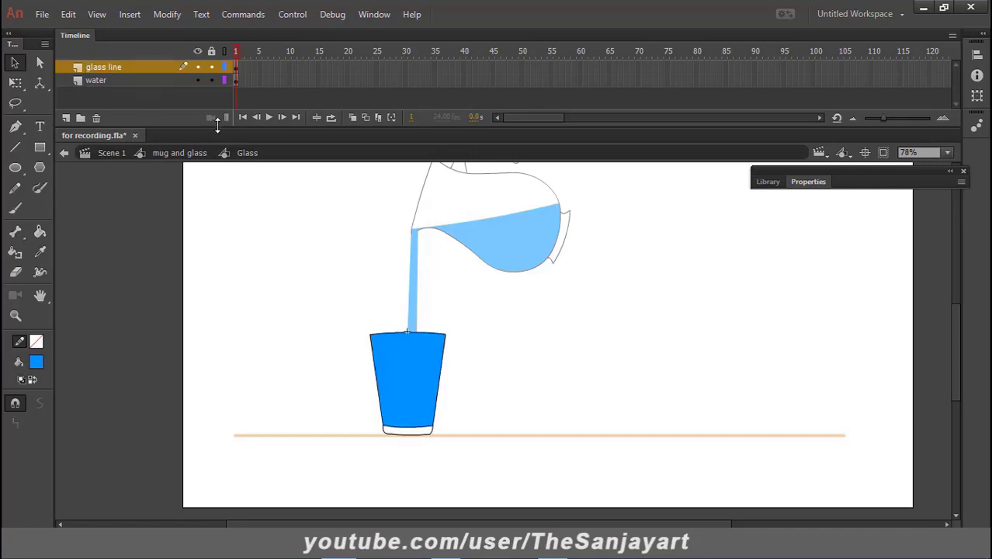
- Add a new layer directly above the water layer in the Glass symbol and choose an orange fill colour
left_click(238, 67)
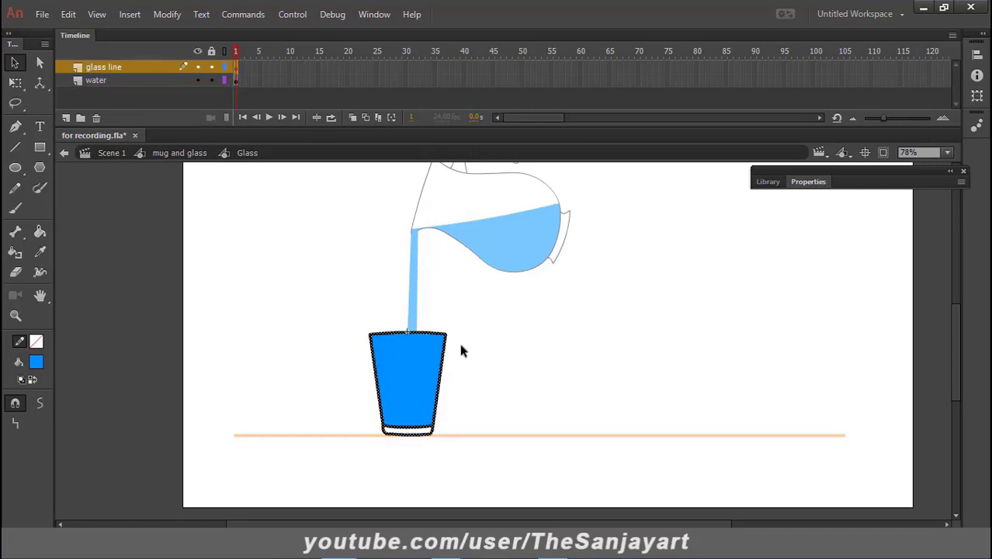
left_click(577, 407)
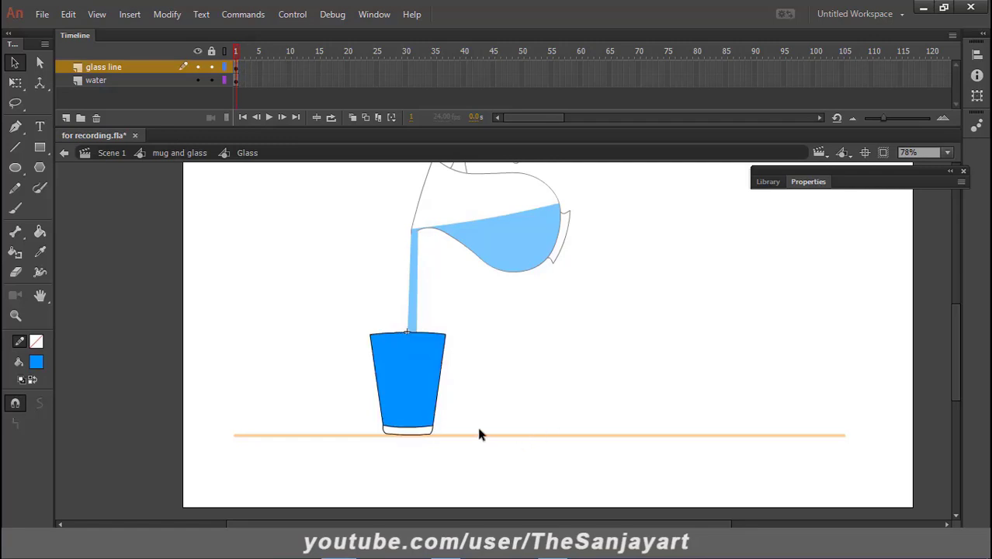
left_click(97, 80)
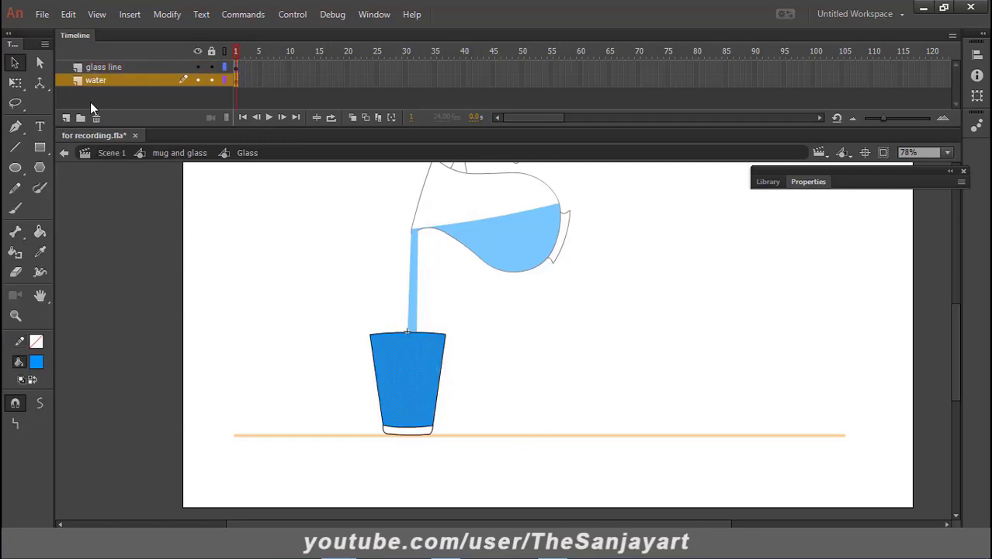
left_click(66, 118)
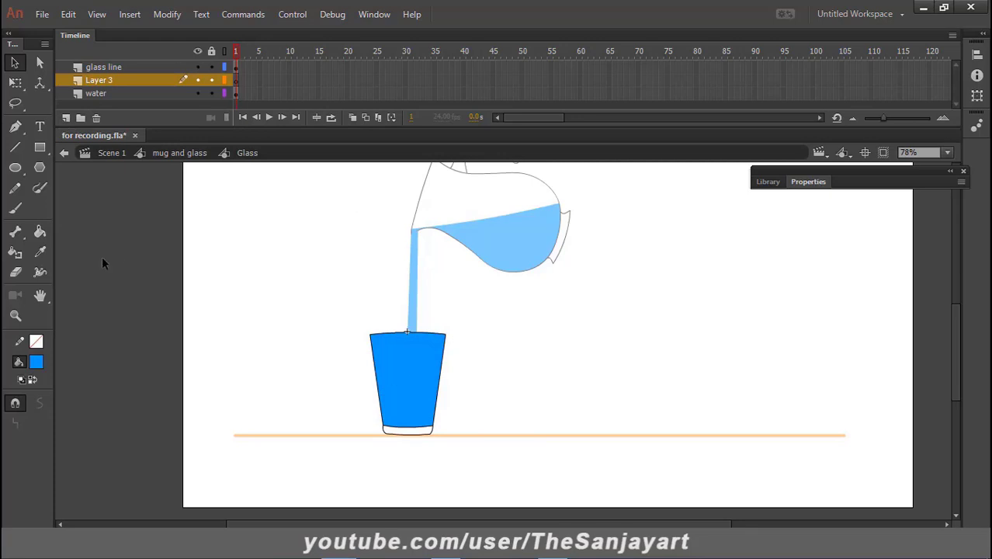
left_click(37, 362)
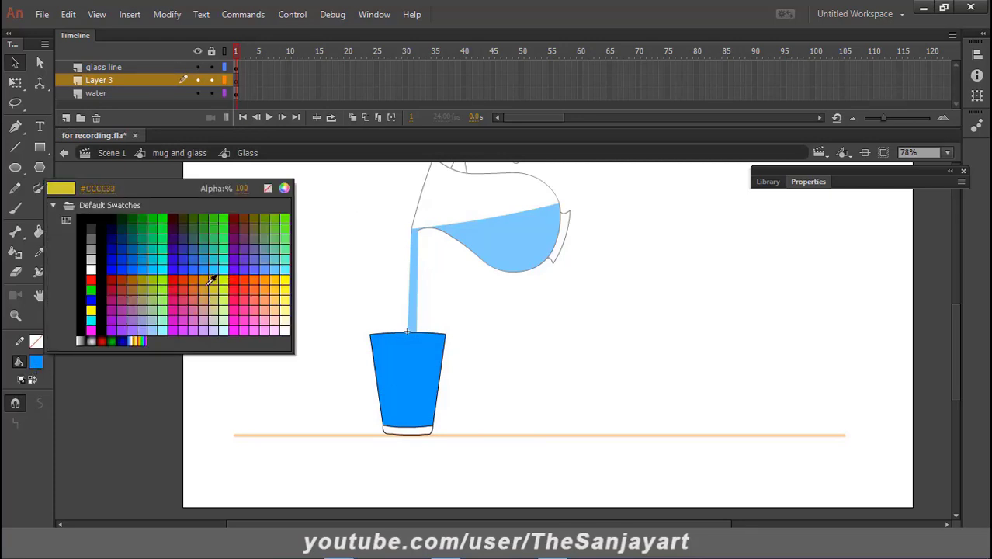
left_click(194, 283)
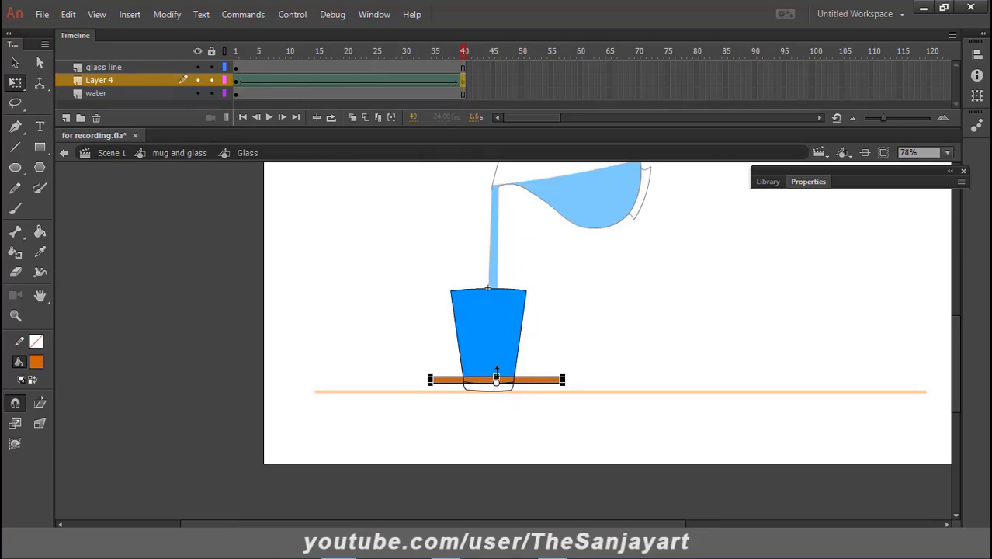
- Stretch the orange rectangle at frame 40 upward to just below the glass rim, and turn Layer 4 into a mask for the water layer
left_click_drag(496, 371, 498, 295)
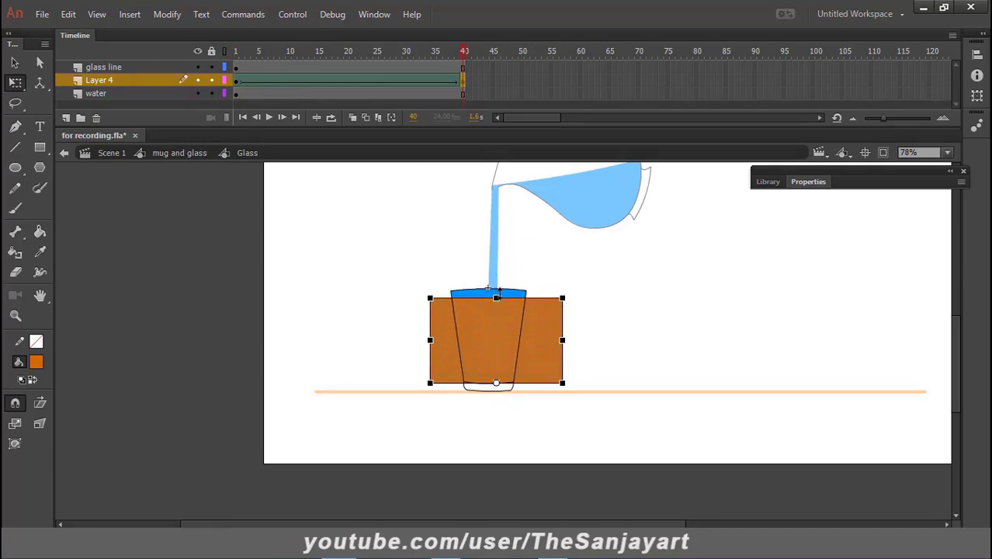
left_click(154, 80)
right_click(133, 81)
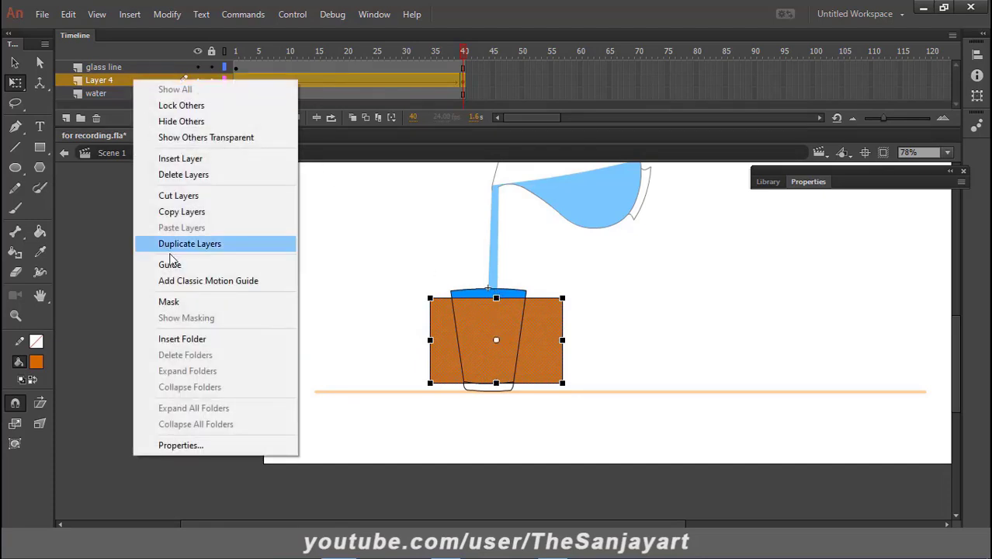
left_click(171, 301)
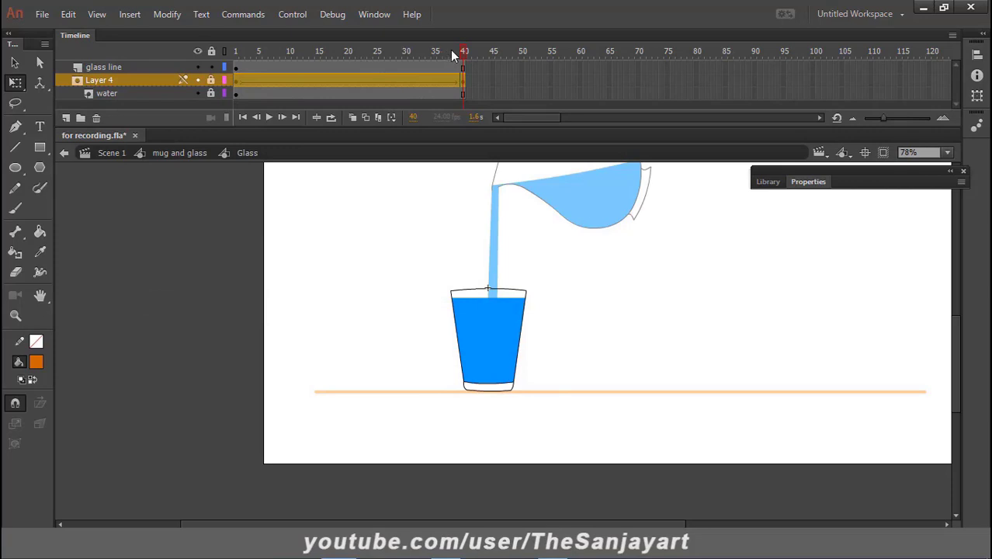
- Preview the masked water filling the glass inside the Glass symbol and from frame 97 in the mug and glass symbol
left_click_drag(464, 54, 203, 71)
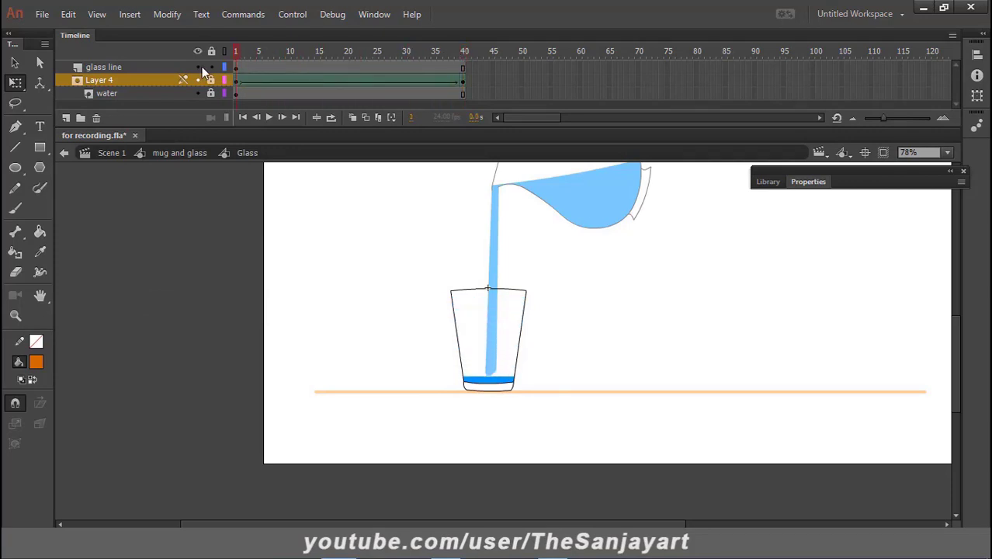
left_click_drag(287, 84, 133, 158)
left_click_drag(263, 172, 623, 217)
key("shift+comma")
left_click(187, 152)
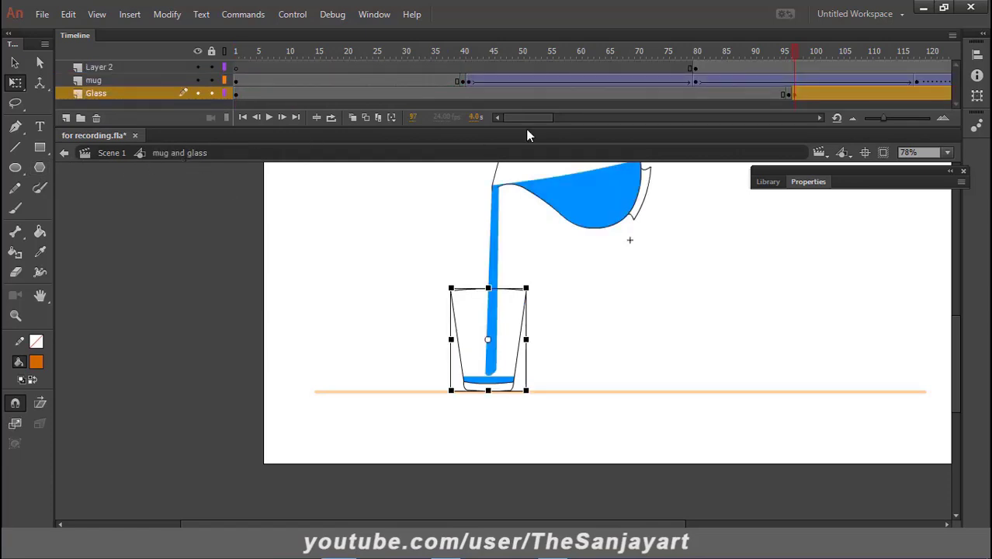
left_click_drag(524, 120, 547, 128)
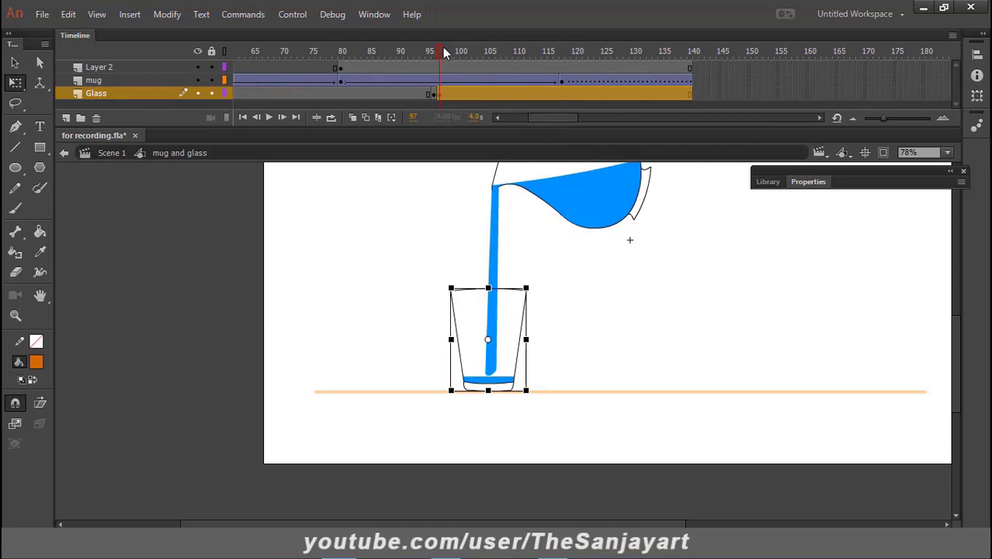
left_click_drag(442, 50, 581, 88)
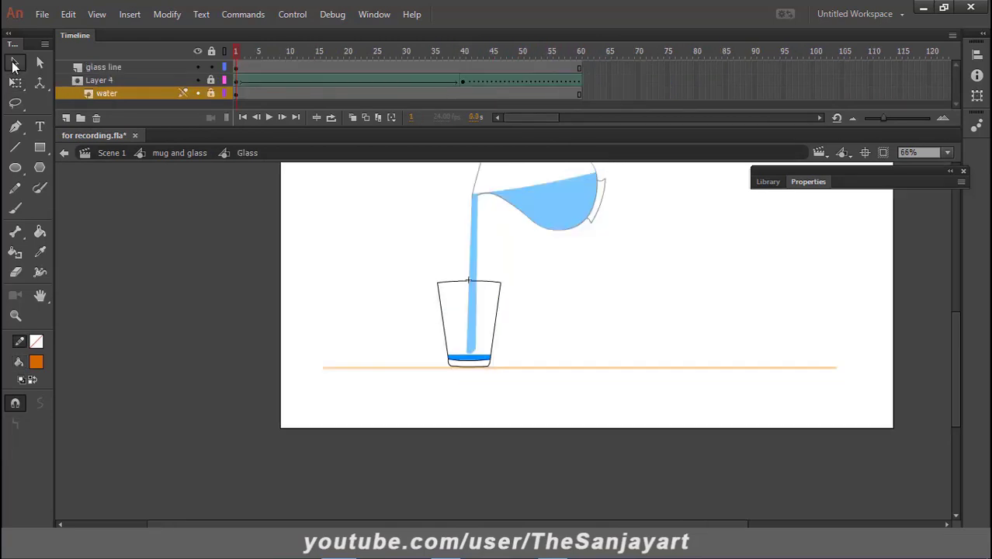
- Add a new layer in the Glass symbol and place it between the glass line layer and Layer 4
key("z")
left_click_drag(432, 325, 512, 384)
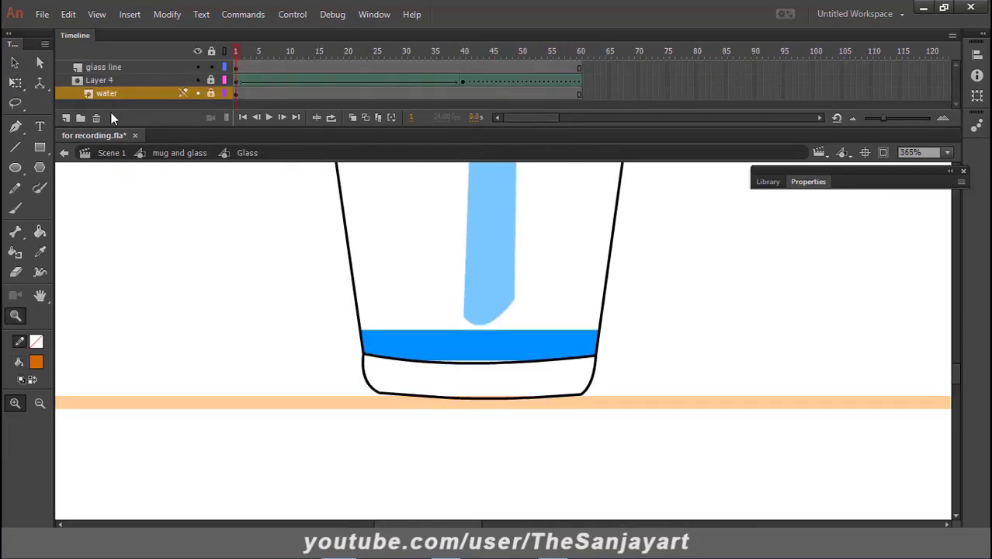
key("v")
mouse_move(239, 56)
left_mouse_down()
mouse_move(247, 68)
mouse_move(237, 67)
left_mouse_up()
key("z")
left_click(494, 301, "alt")
left_click(156, 67)
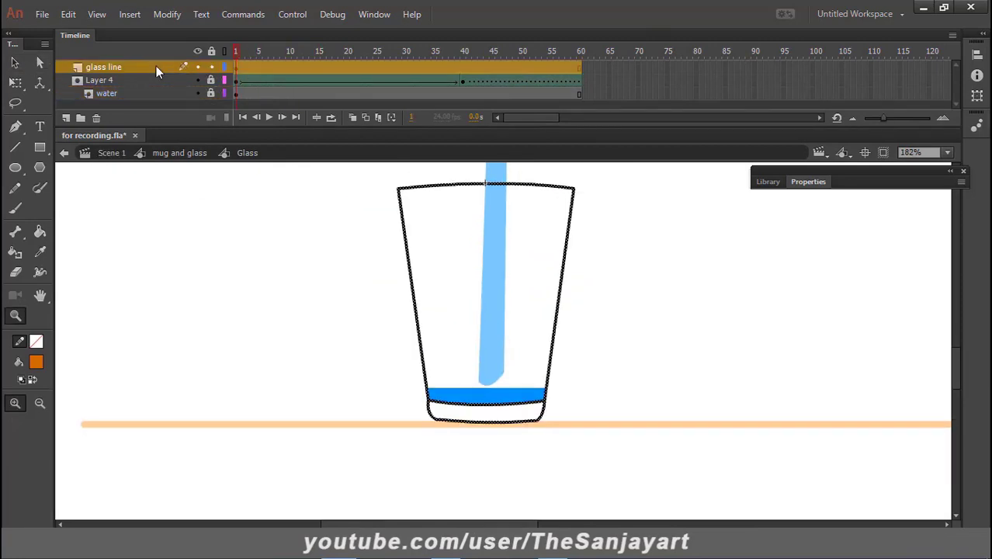
left_click(66, 118)
left_click_drag(118, 90, 117, 86)
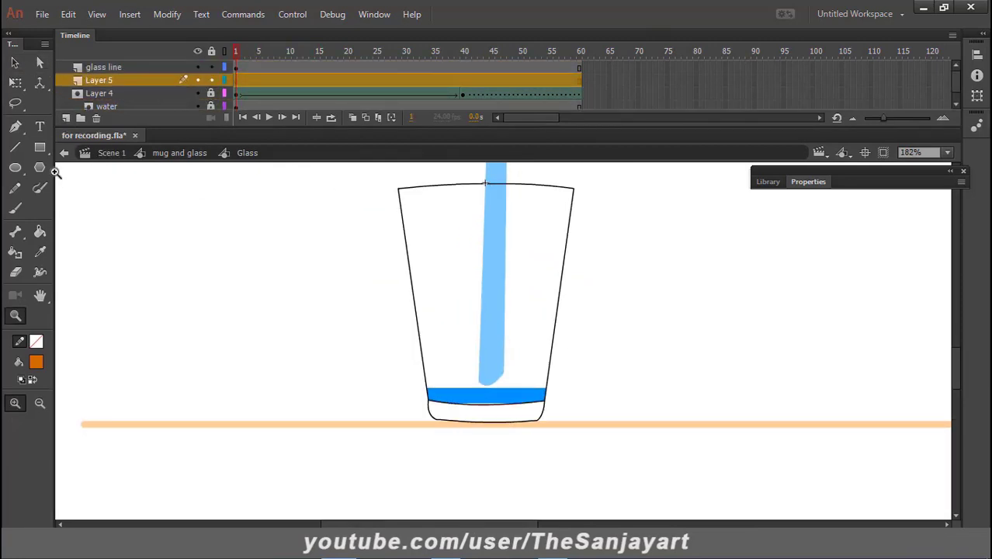
- Sample the water's blue as the fill colour and lighten it to a pale blue
left_click(37, 362)
left_click(451, 398)
left_click(37, 362)
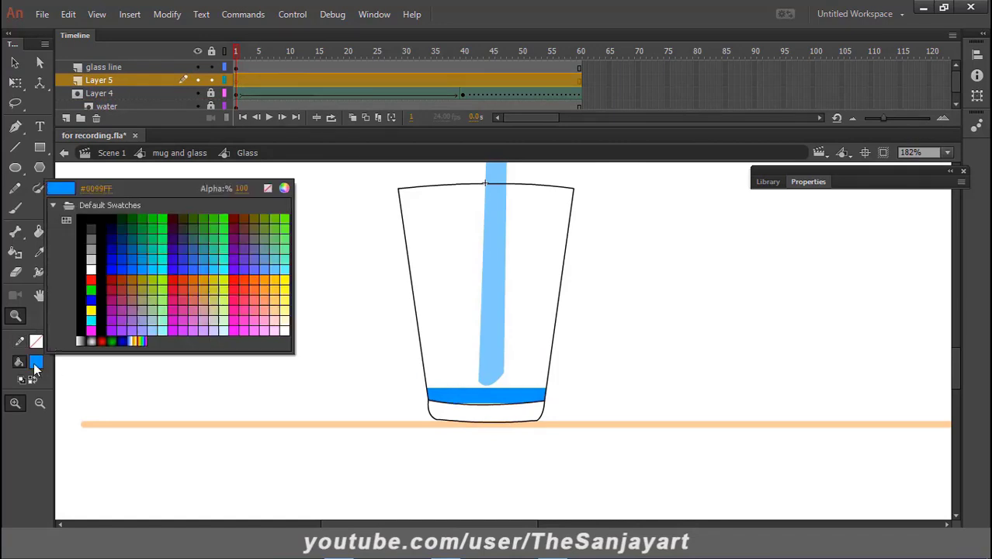
left_click(284, 188)
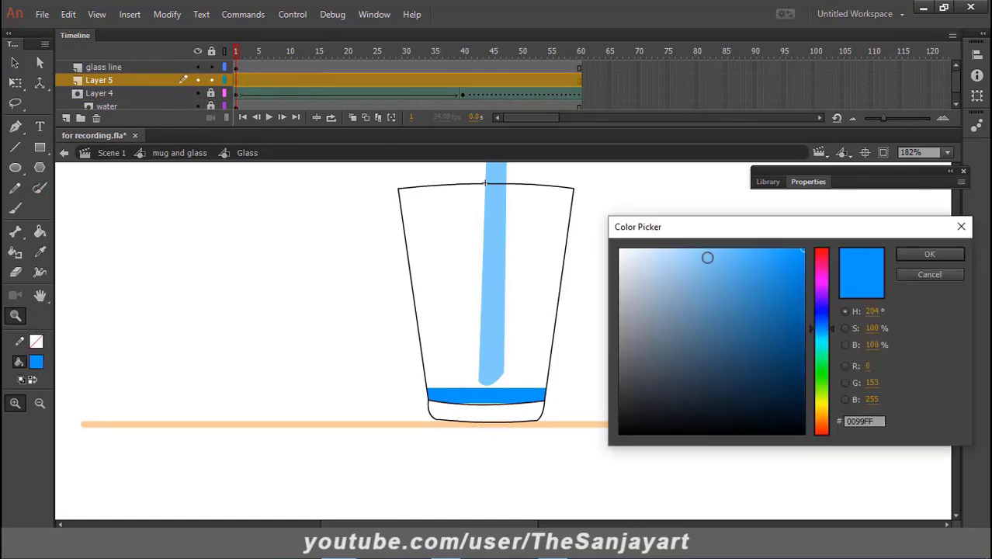
left_click(687, 249)
left_click(930, 256)
left_click(14, 62)
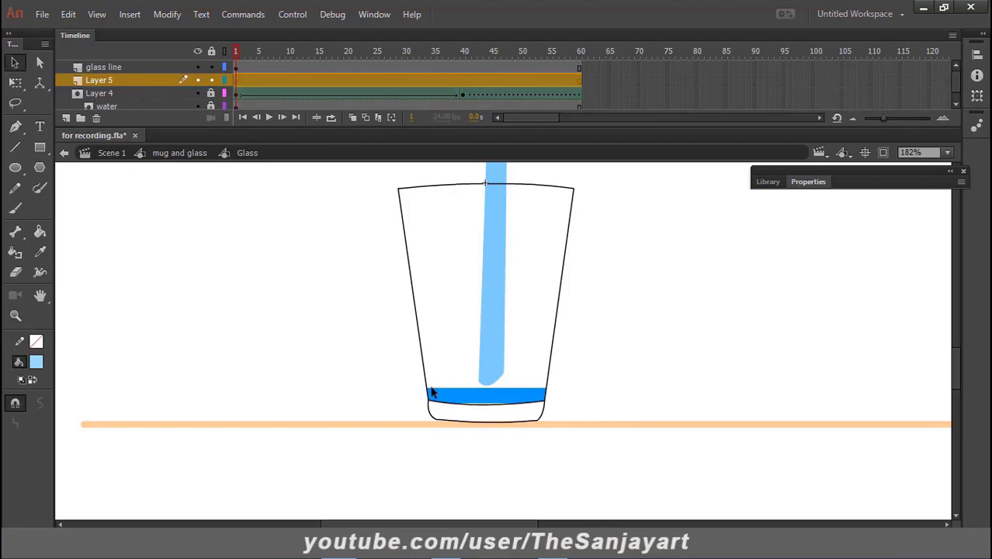
- Draw a thin pale blue ellipse without outline on Layer 5, spanning the water surface near the glass base
key("o")
key("j")
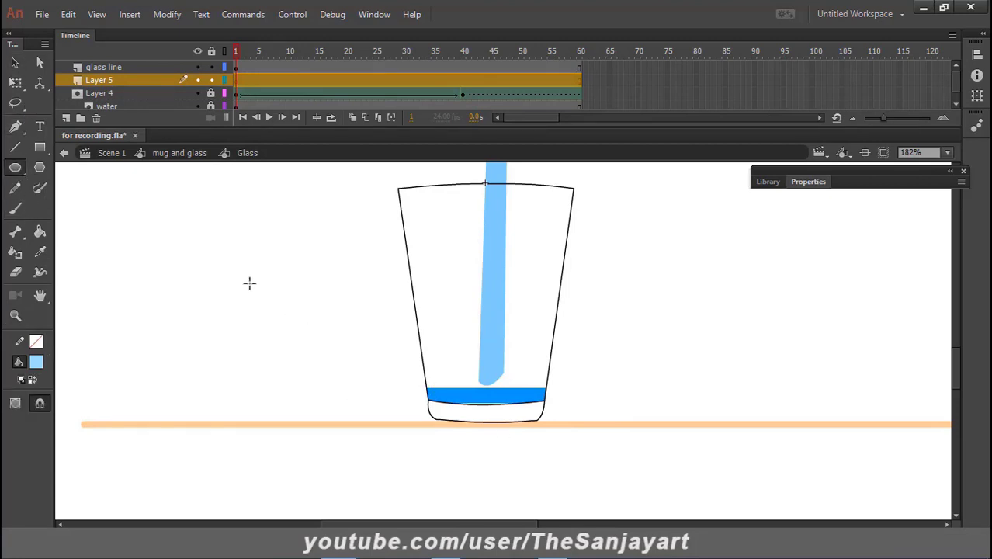
left_click_drag(208, 271, 354, 298)
key("ctrl+z")
left_click_drag(426, 381, 547, 402)
key("v")
left_click(511, 400)
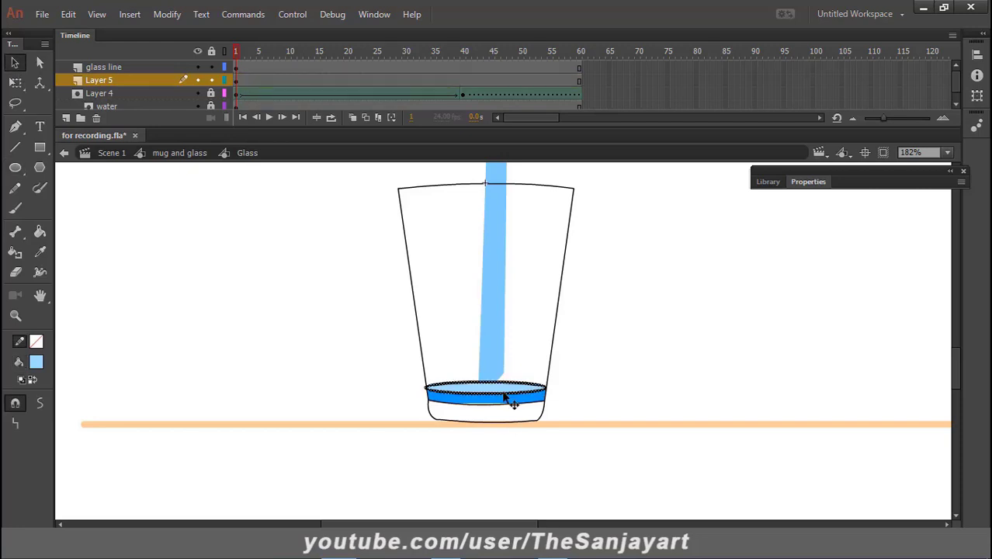
left_click(571, 405)
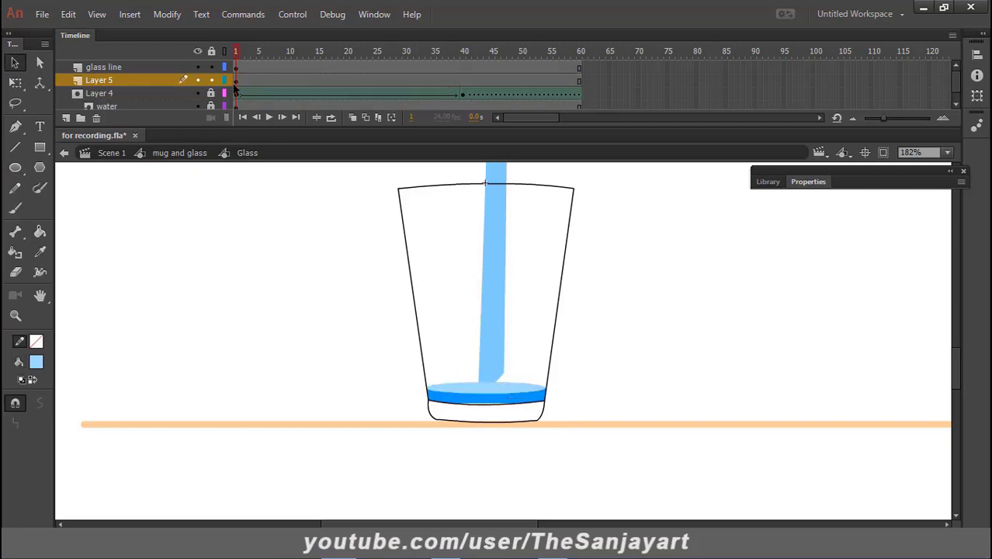
- Insert a keyframe at frame 60 of Layer 5 and create a classic tween for the ellipse
left_click(578, 80)
right_click(578, 80)
left_click(633, 194)
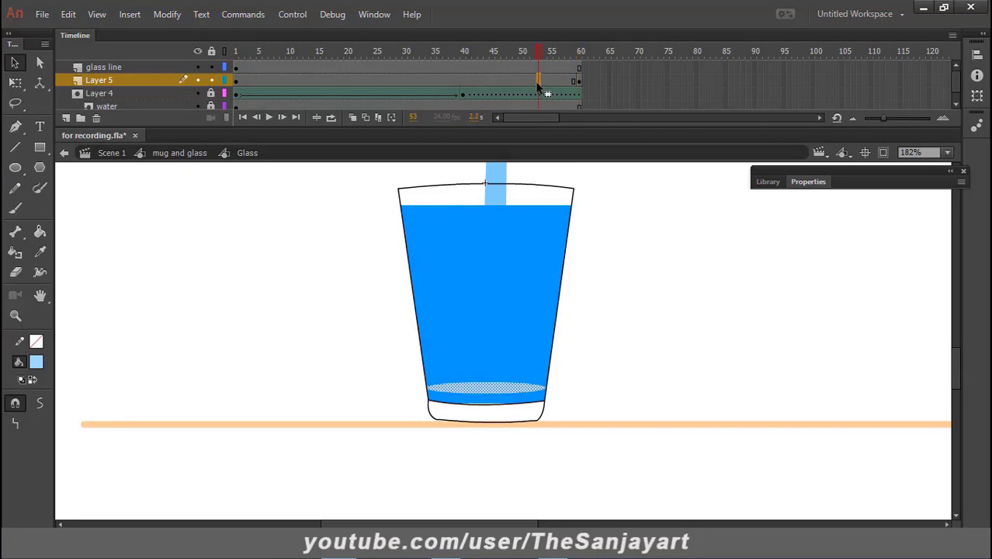
right_click(537, 82)
left_click(590, 125)
right_click(579, 82)
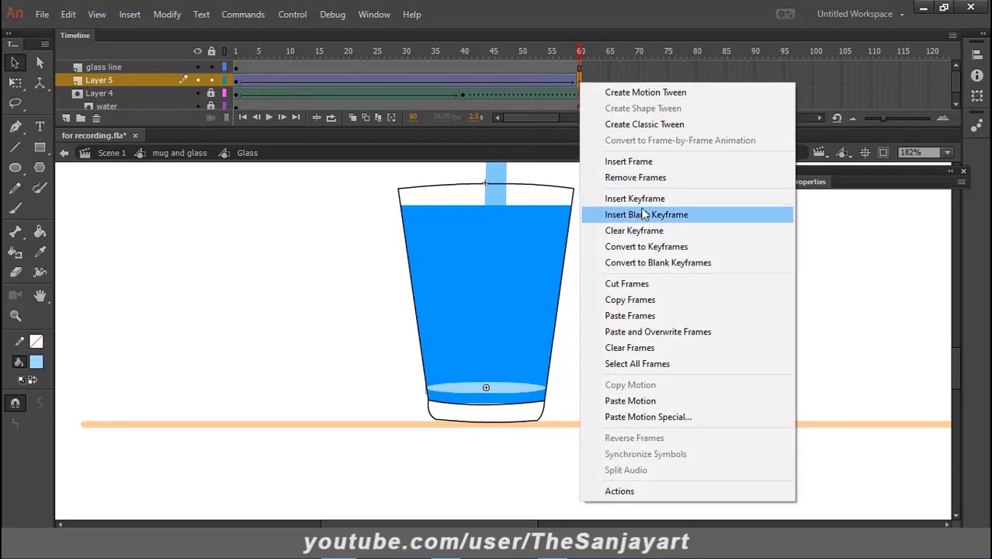
left_click(644, 124)
- Insert a keyframe at frame 15 of Layer 5, raise the ellipse to the water level and widen it to the glass walls
mouse_move(316, 80)
left_mouse_down()
mouse_move(259, 87)
mouse_move(316, 89)
left_mouse_up()
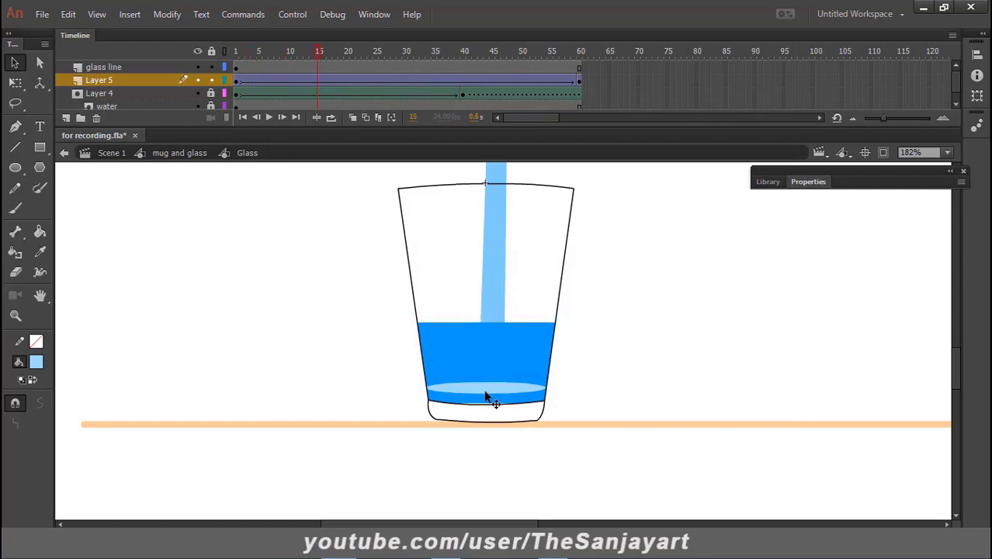
right_click(318, 81)
left_click(364, 194)
left_click_drag(488, 389, 553, 324)
key("q")
left_click(577, 309)
left_click(541, 330)
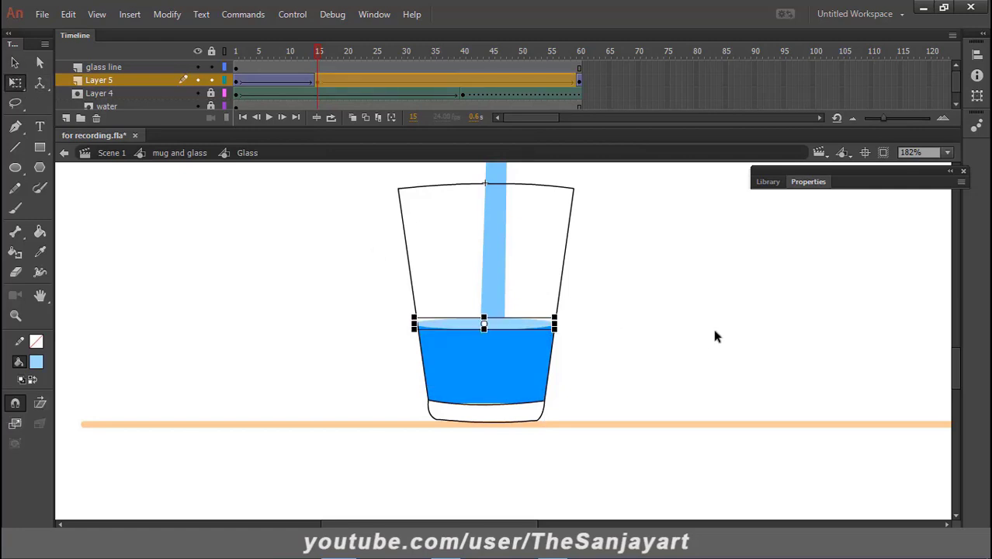
left_click(713, 332)
- Raise the ellipse to the water level at frame 30 of Layer 5 and widen it to the glass walls
left_click_drag(318, 55, 406, 70)
left_click_drag(491, 350, 486, 245)
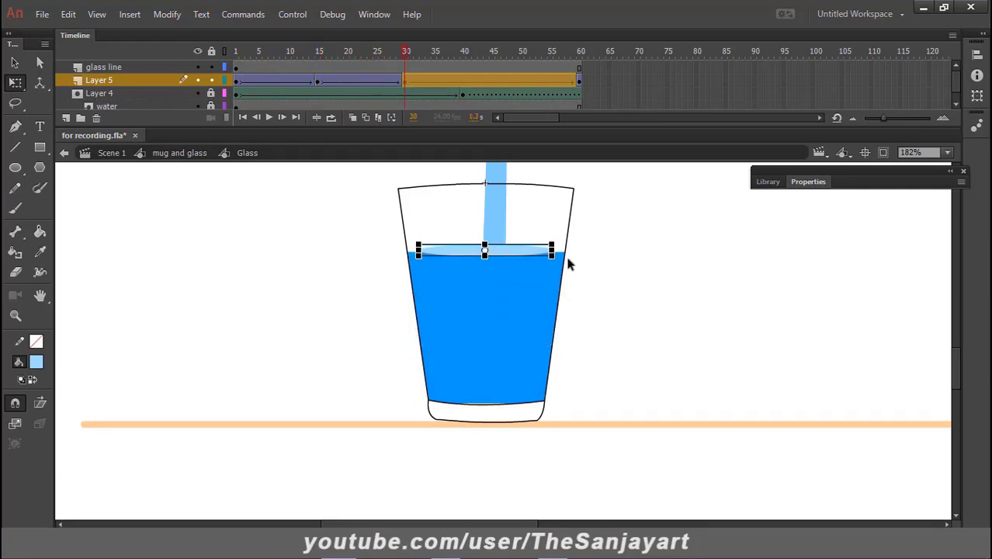
left_click(625, 272)
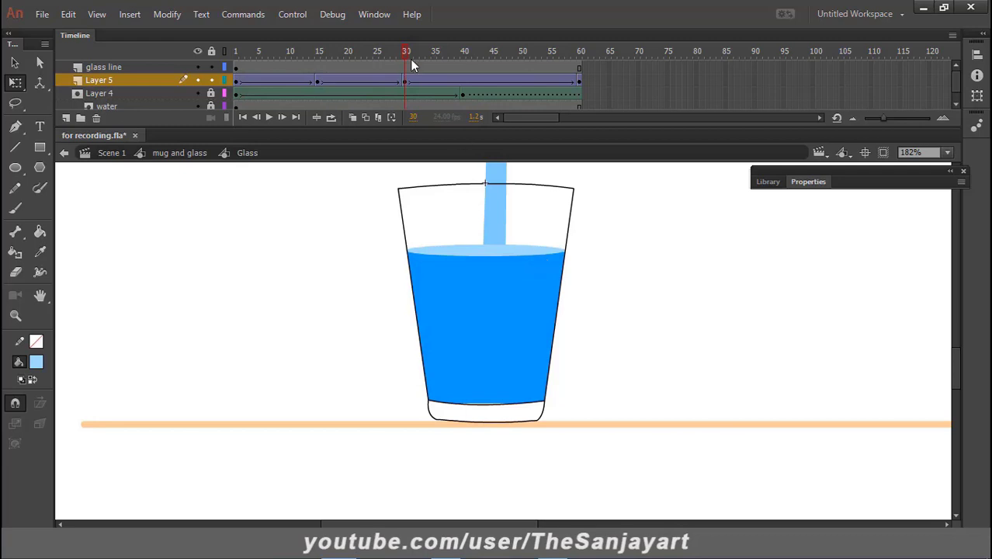
- Raise the ellipse to the top of the water at frame 60 of Layer 5 and widen it to the glass walls
left_click_drag(412, 65, 564, 193)
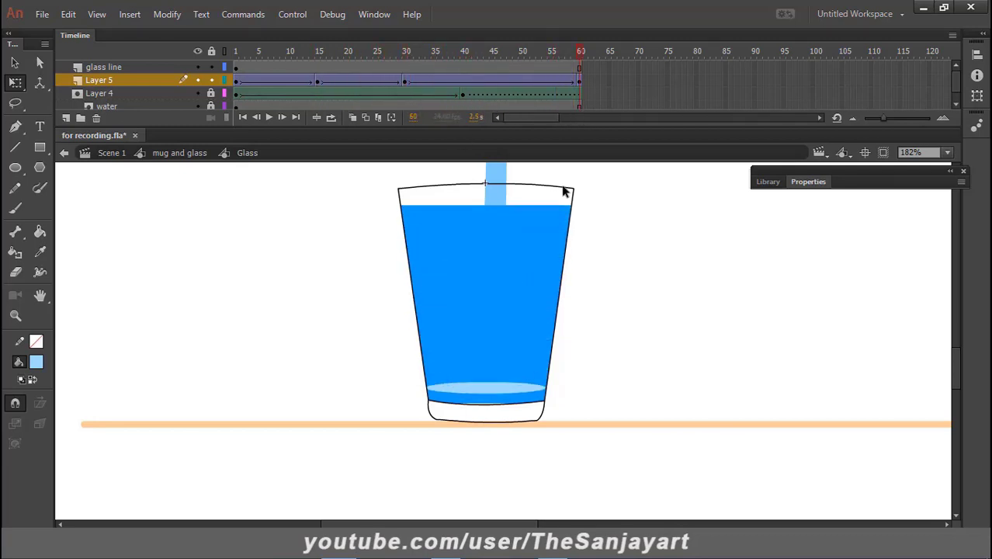
left_click_drag(504, 392, 574, 203)
left_click(633, 273)
left_click(490, 203)
left_click(629, 249)
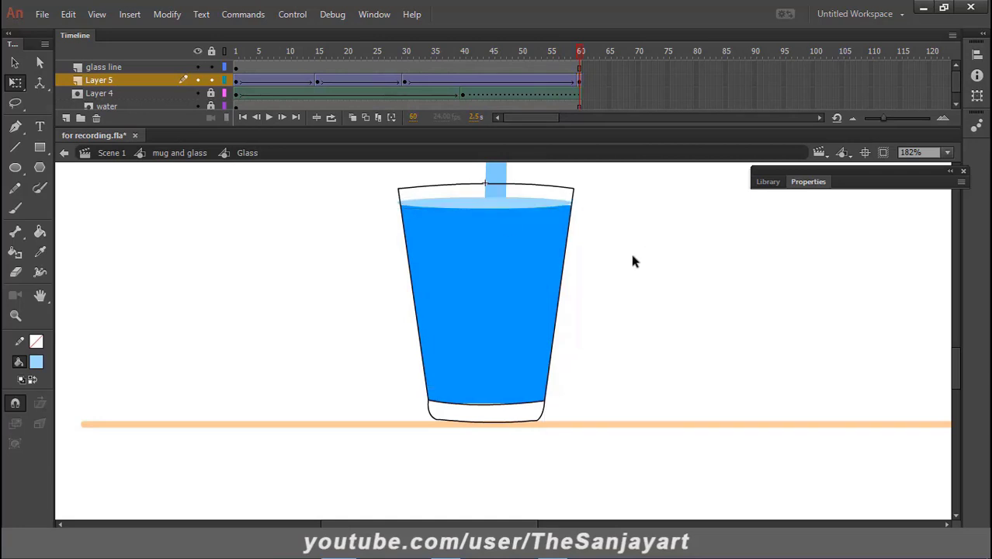
left_click(504, 210)
left_click(583, 223)
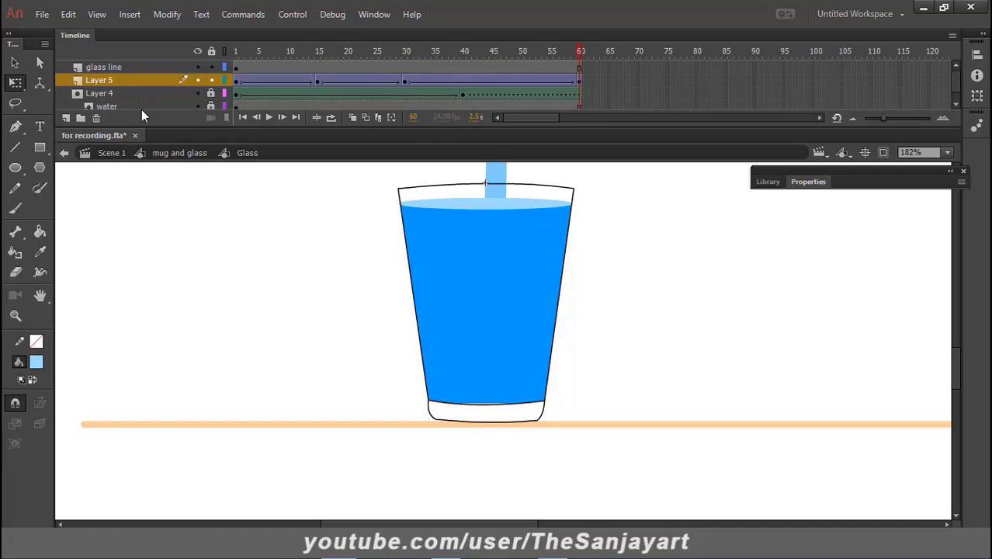
- Insert a keyframe at frame 45 of Layer 5 and fit the ellipse to the water surface between the glass walls
left_click_drag(235, 51, 493, 120)
right_click(494, 80)
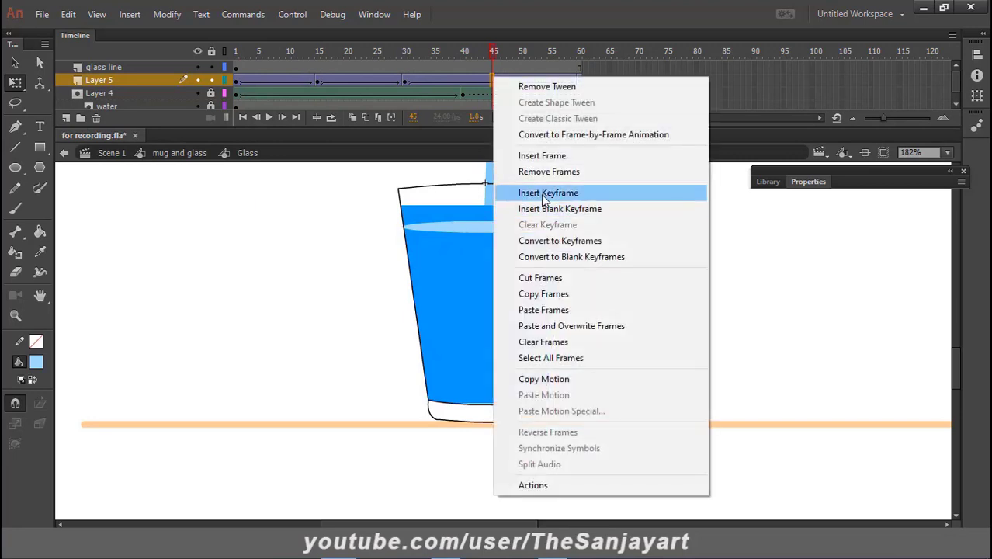
left_click(535, 191)
left_click_drag(485, 226, 501, 208)
left_click(637, 248)
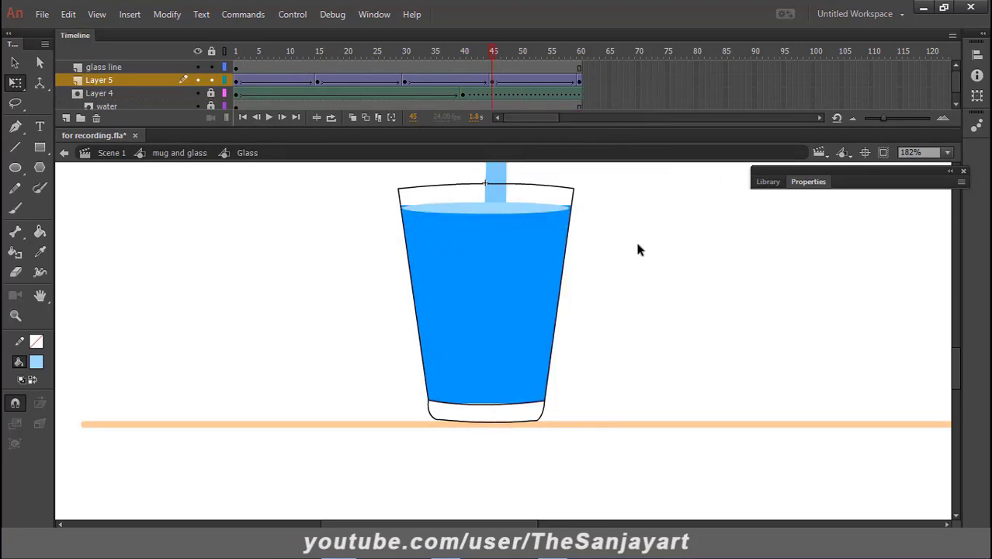
left_click(511, 209)
left_click_drag(566, 208, 569, 208)
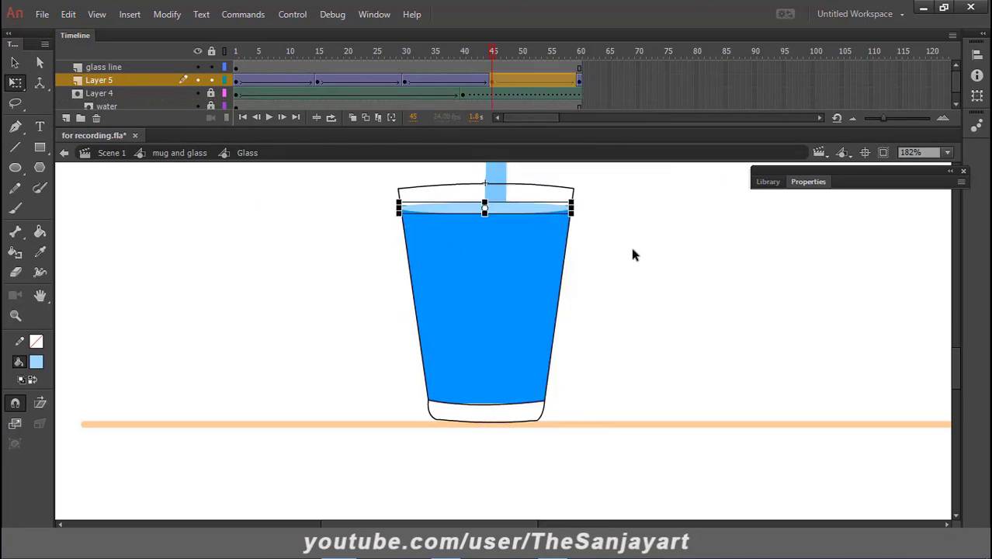
left_click(613, 260)
key("ctrl+z")
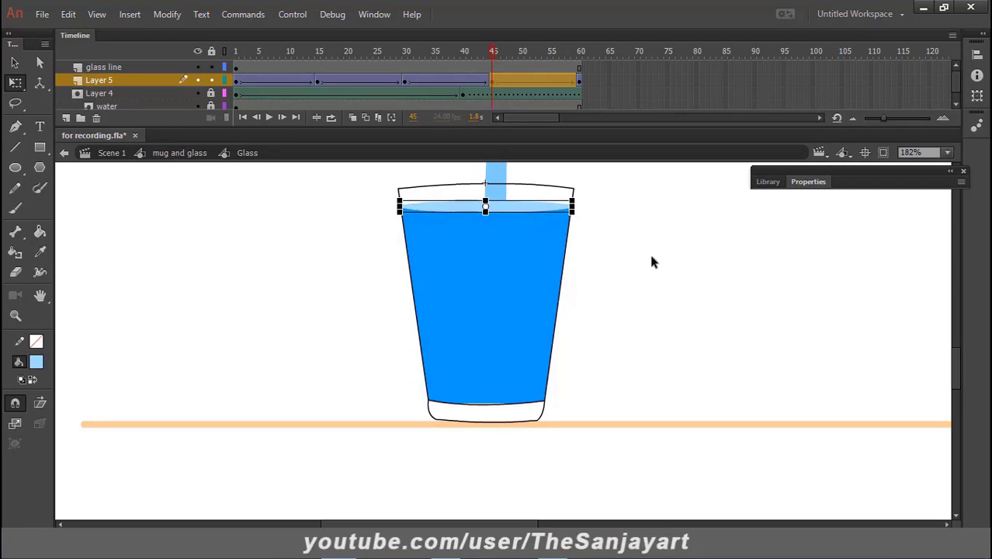
- Insert a keyframe at frame 36 of Layer 5 and raise the ellipse to the water surface
left_click(650, 260)
left_click_drag(493, 51, 443, 107)
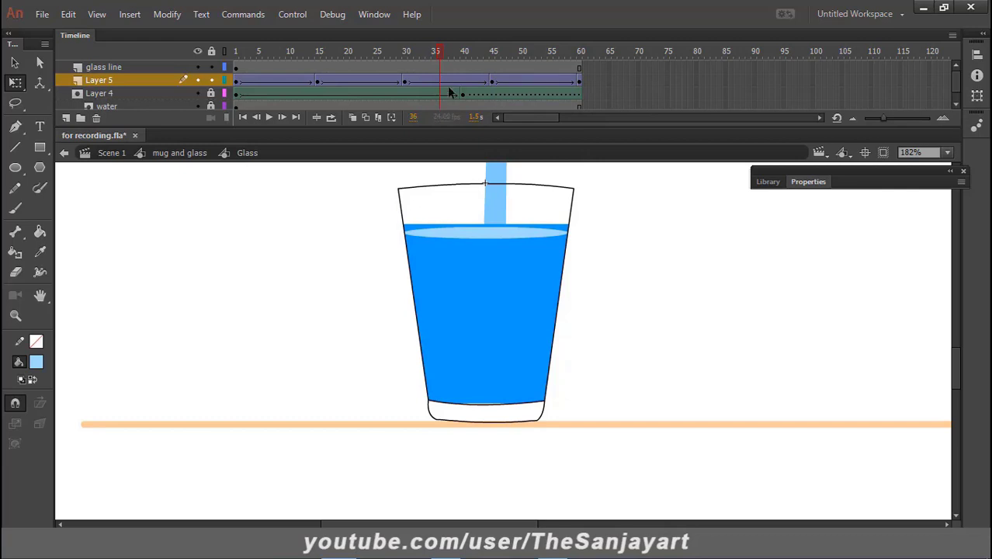
right_click(442, 83)
left_click(488, 196)
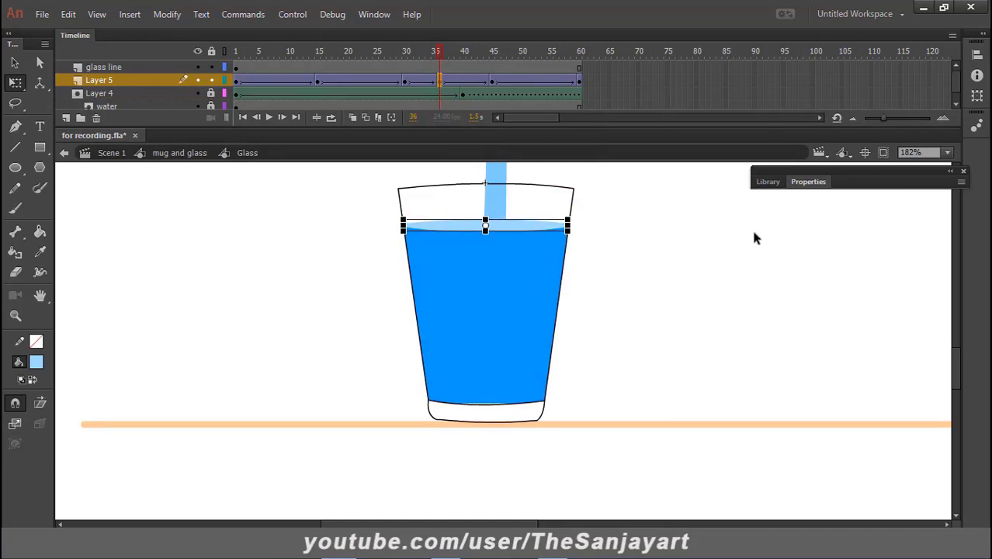
left_click(686, 315)
- Insert a keyframe at frame 40 of Layer 5 and raise the ellipse to the top of the water
left_click_drag(437, 52, 464, 52)
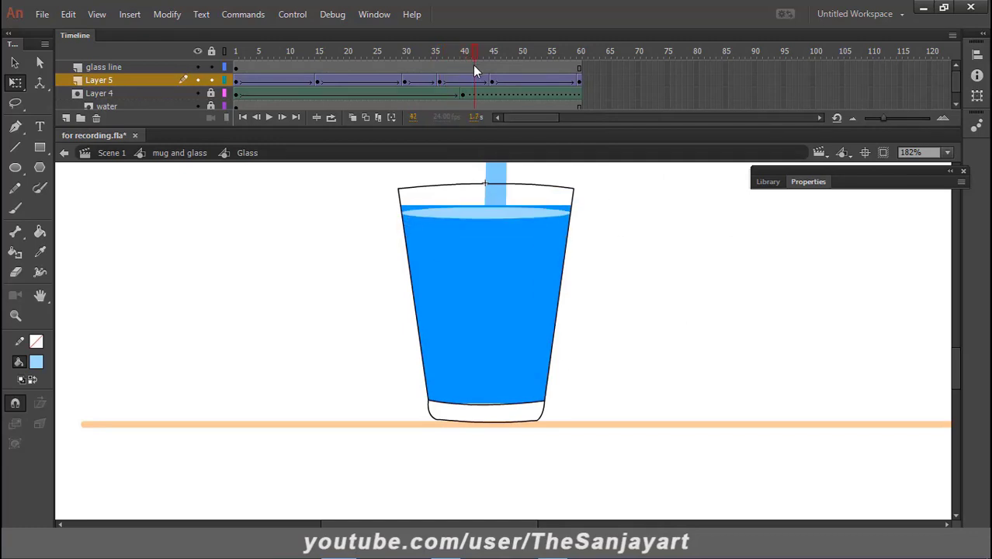
right_click(465, 84)
left_click(512, 195)
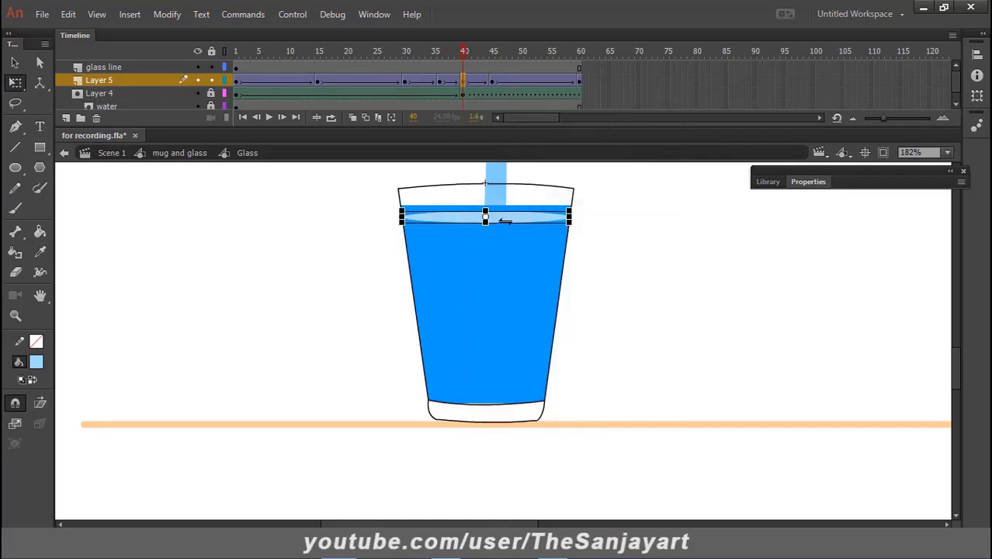
key("Up")
key("Up")
key("Up")
key("Up")
key("Up")
key("Up")
key("Up")
key("Up")
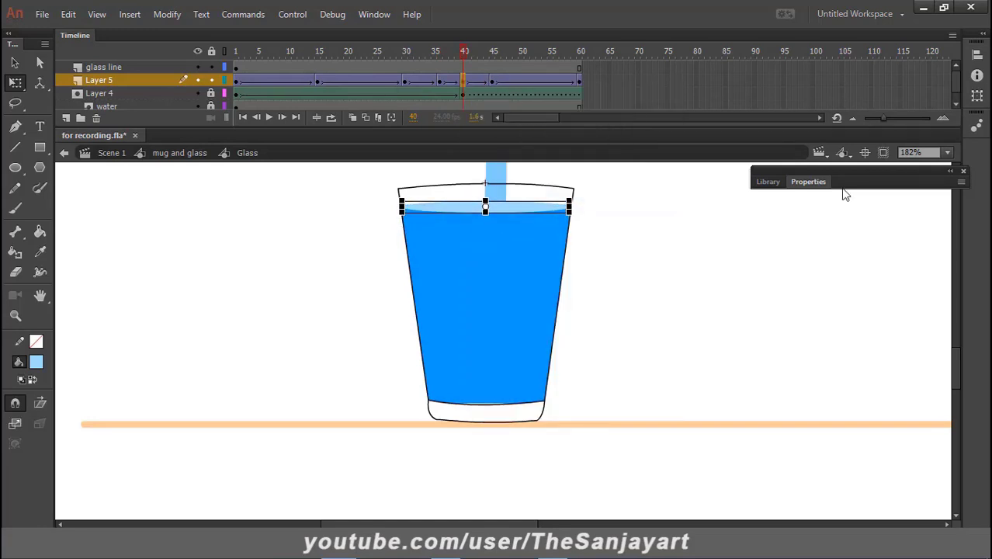
left_click(640, 257)
- Preview the rising water and ellipse through frame 60 and return to the first frame
left_click_drag(464, 58, 730, 195)
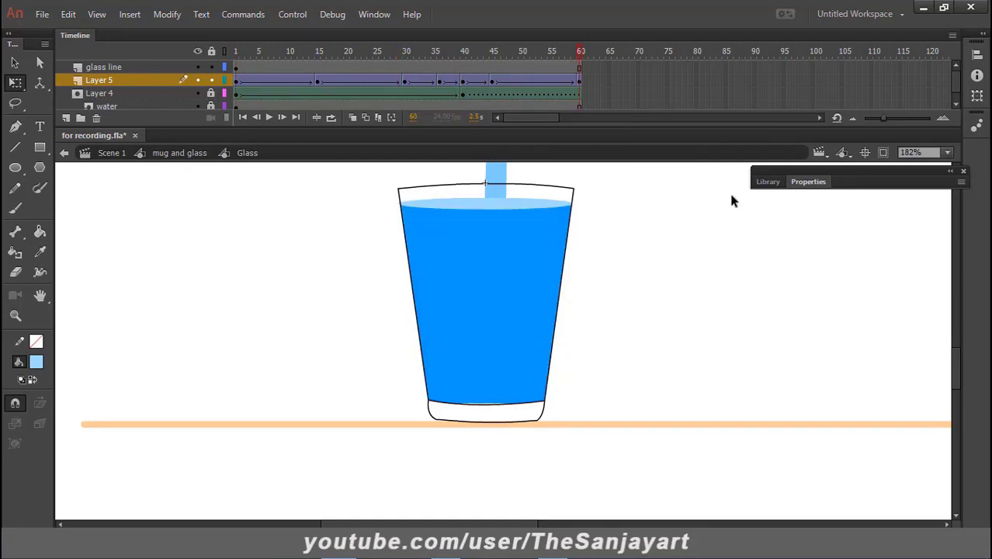
key("Return")
key("shift+comma")
- Add a new layer directly above Layer 5 for the splash artwork
left_click(128, 80)
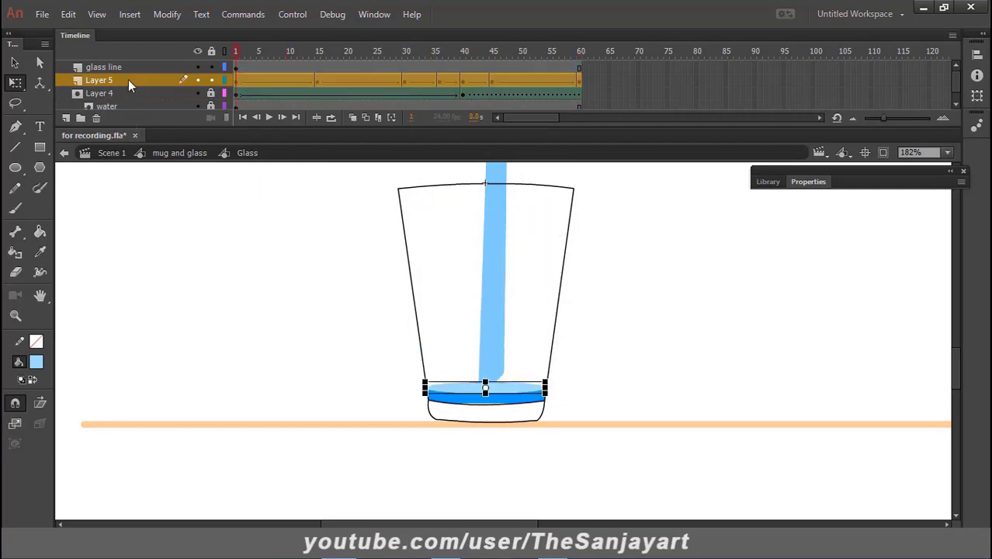
left_click(66, 118)
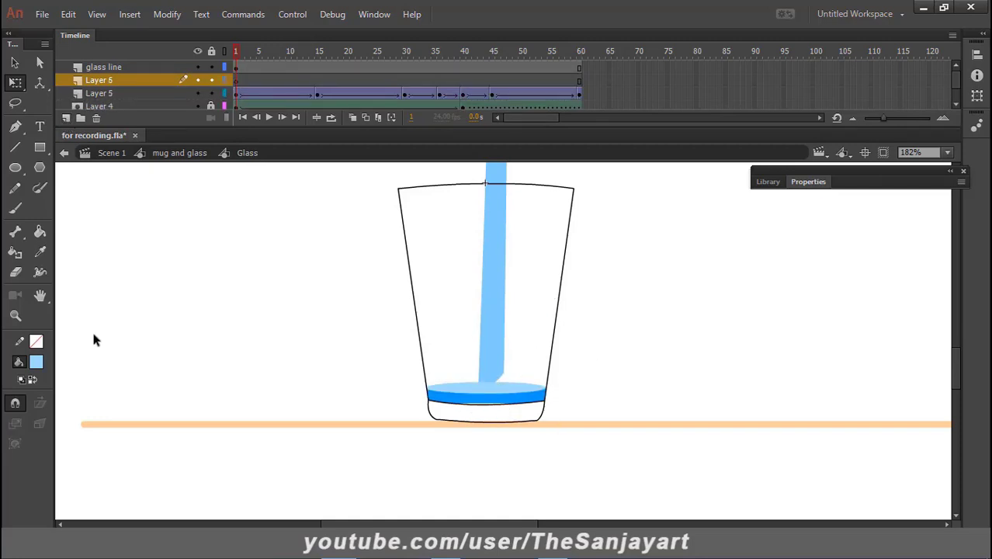
left_click(39, 188)
left_click_drag(227, 264, 236, 295)
key("ctrl+z")
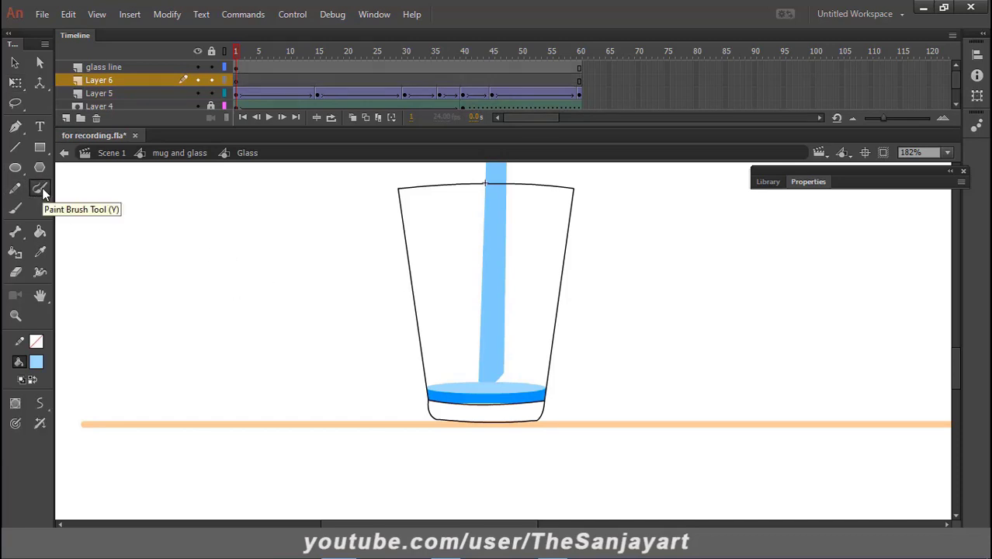
left_click(40, 422)
left_click_drag(164, 312, 221, 287)
key("ctrl+z")
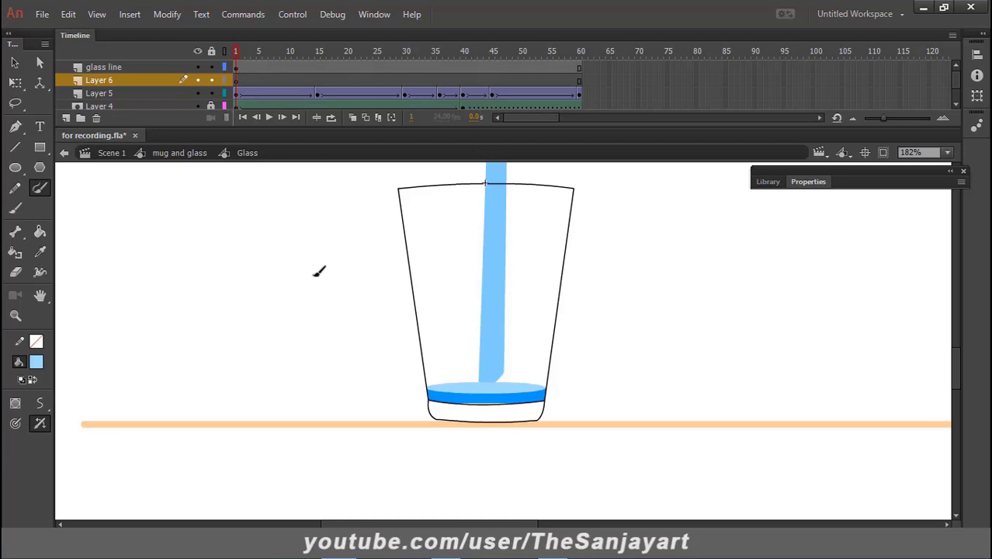
key("v")
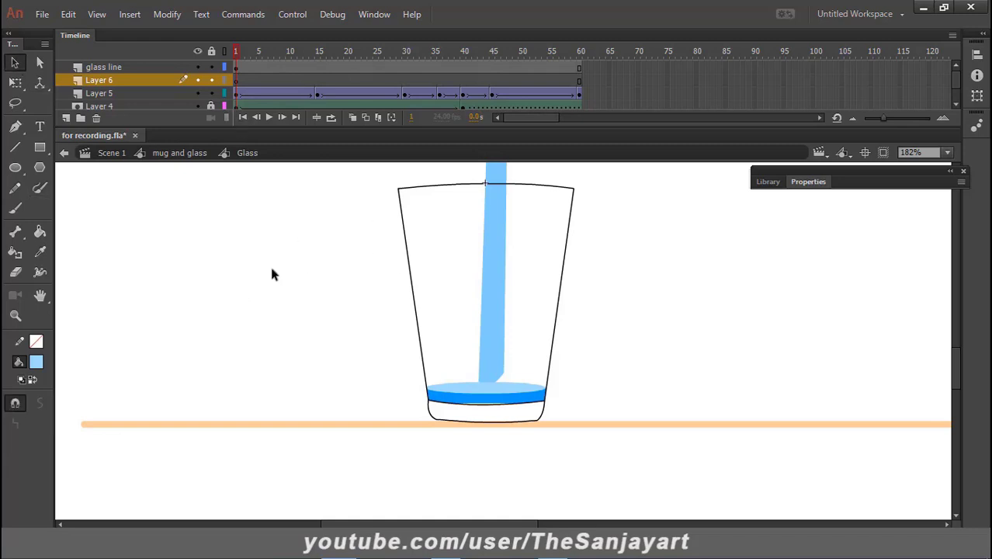
- Choose the Brush tool and set its fill to a darker custom blue
left_click(15, 208)
left_click(36, 362)
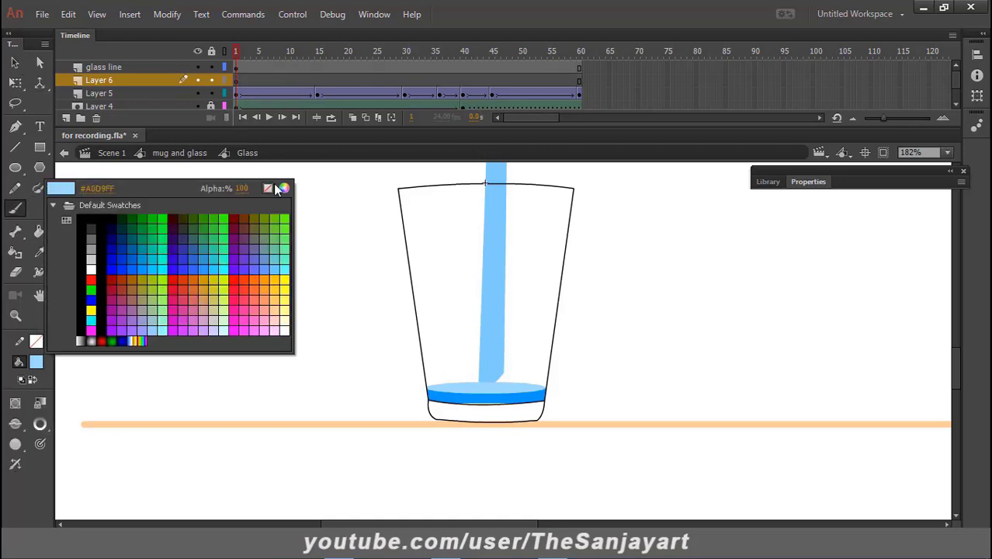
left_click(281, 187)
left_click(714, 281)
key("Return")
left_click_drag(659, 292, 691, 305)
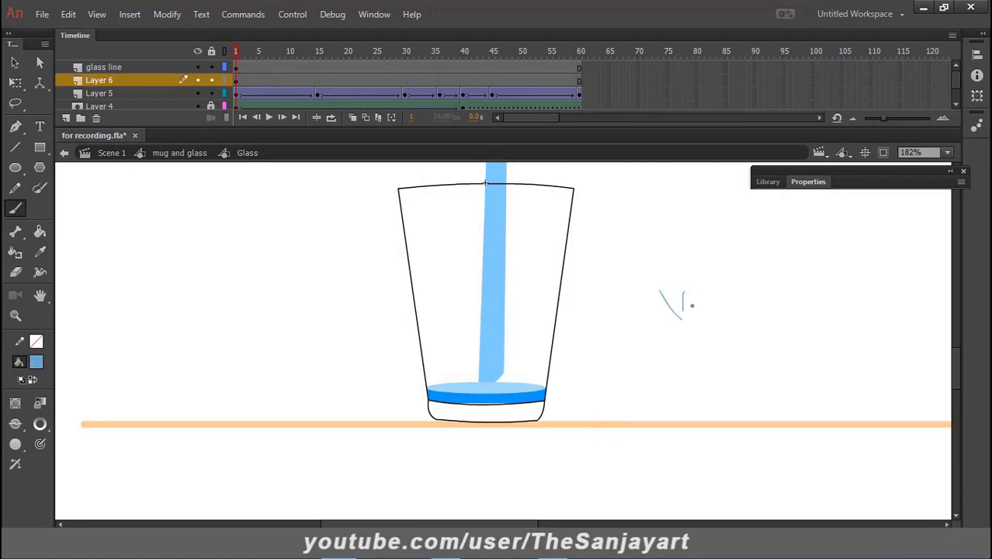
key("ctrl+z")
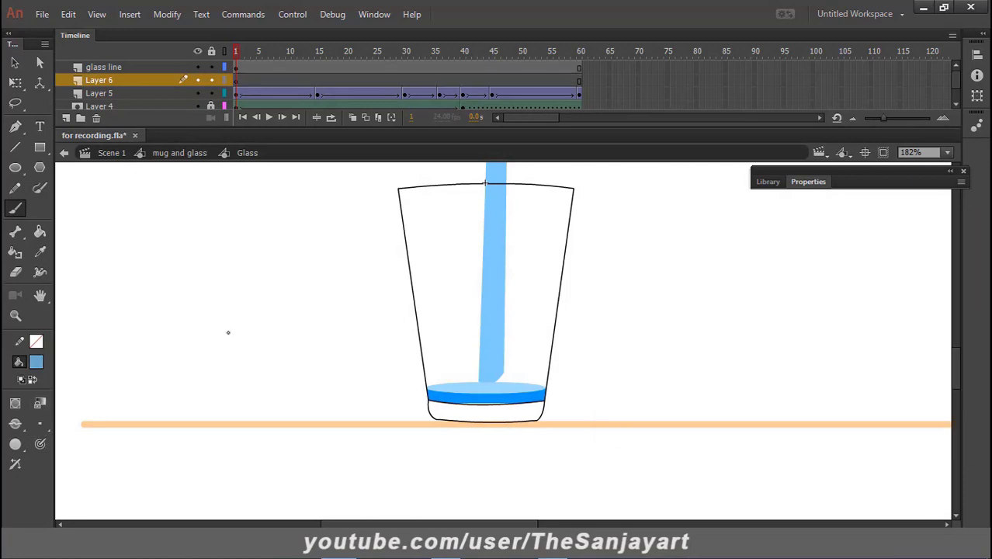
left_click_drag(263, 284, 273, 298)
key("ctrl+z")
- Paint short splash strokes and droplets in blue on Layer 6 where the stream meets the water in the glass
mouse_move(475, 379)
left_mouse_down()
mouse_move(452, 364)
mouse_move(477, 377)
mouse_move(517, 372)
mouse_move(510, 351)
left_mouse_up()
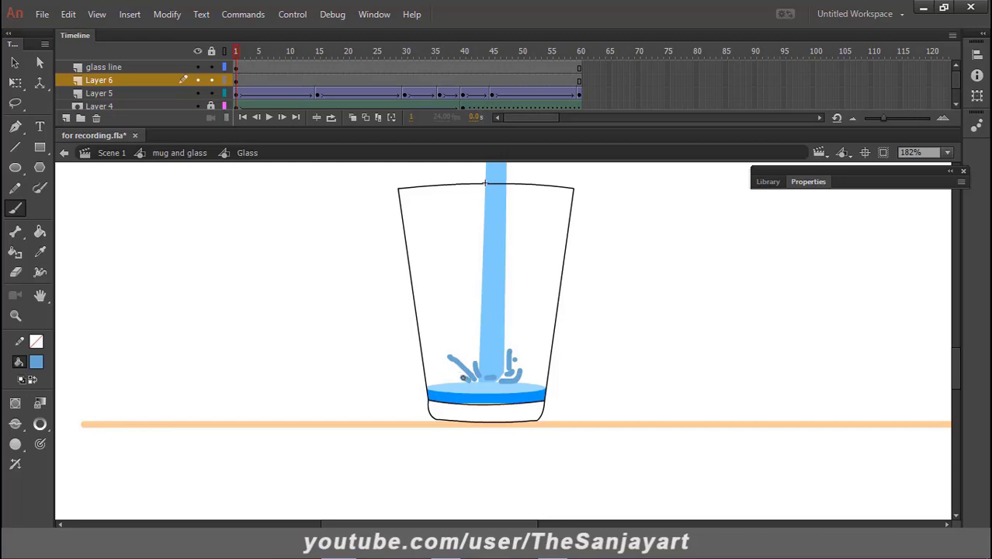
left_click(15, 62)
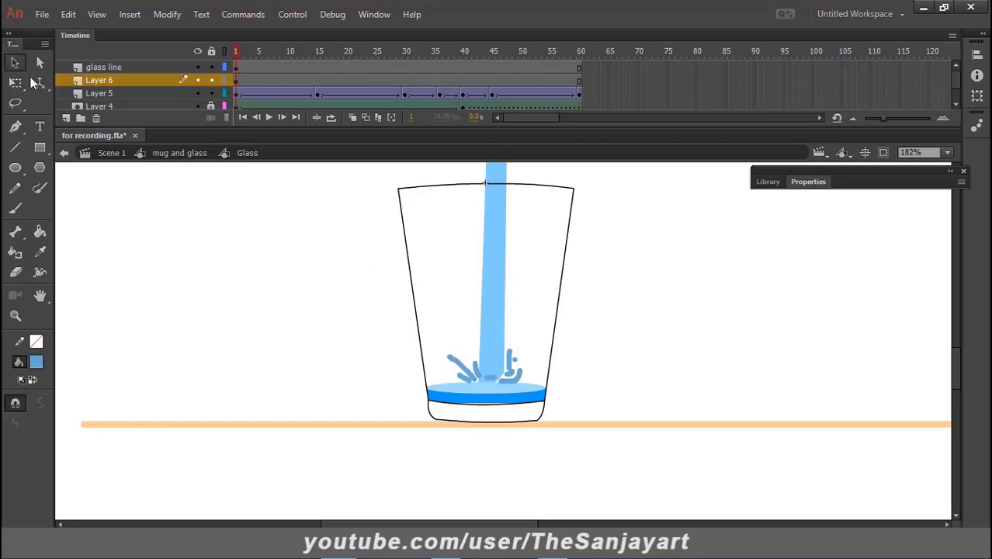
left_click(468, 373)
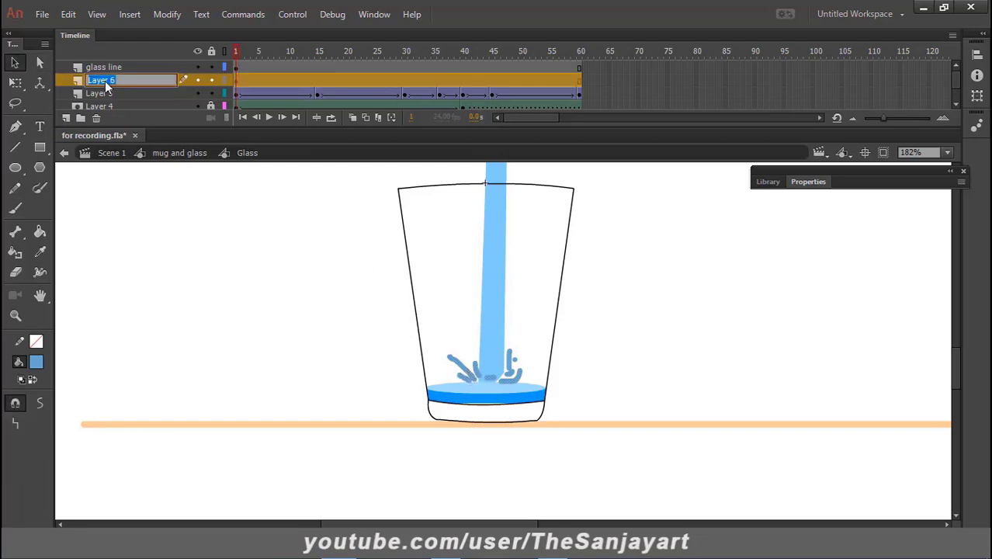
- Rename Layer 6 as splash
double_click(140, 80)
type("splash")
left_click(233, 275)
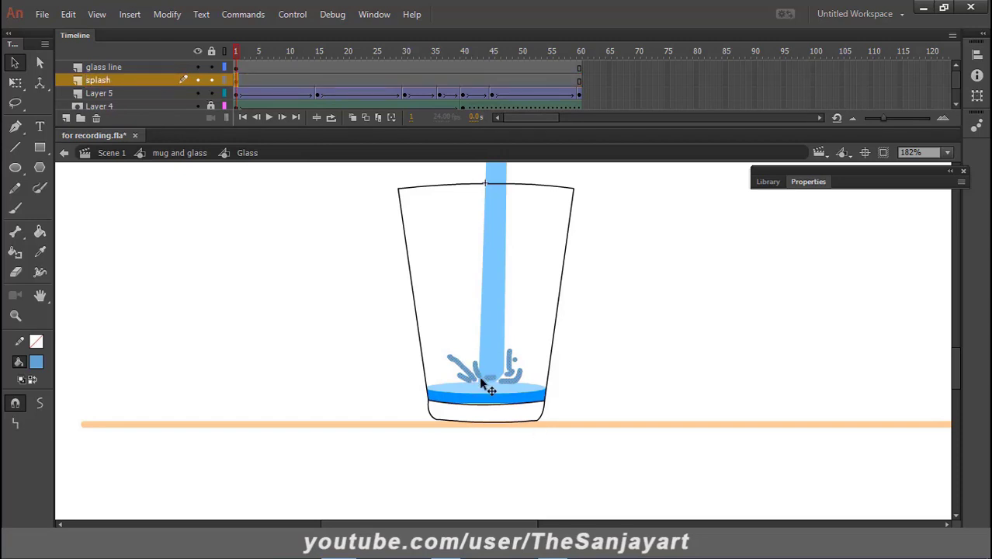
- Convert the splash strokes to a Graphic symbol named water splash
right_click(468, 372)
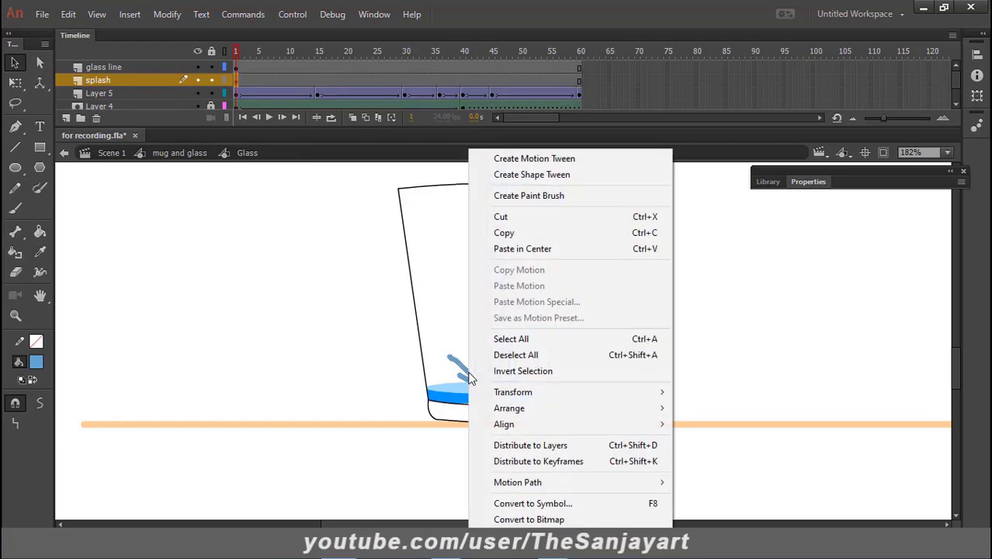
left_click(532, 503)
type("water splash")
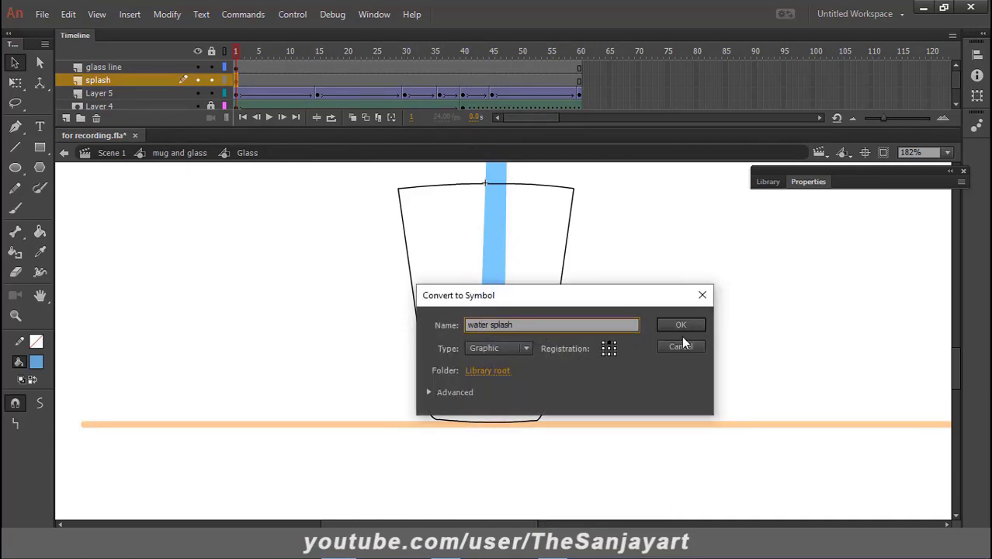
left_click(680, 329)
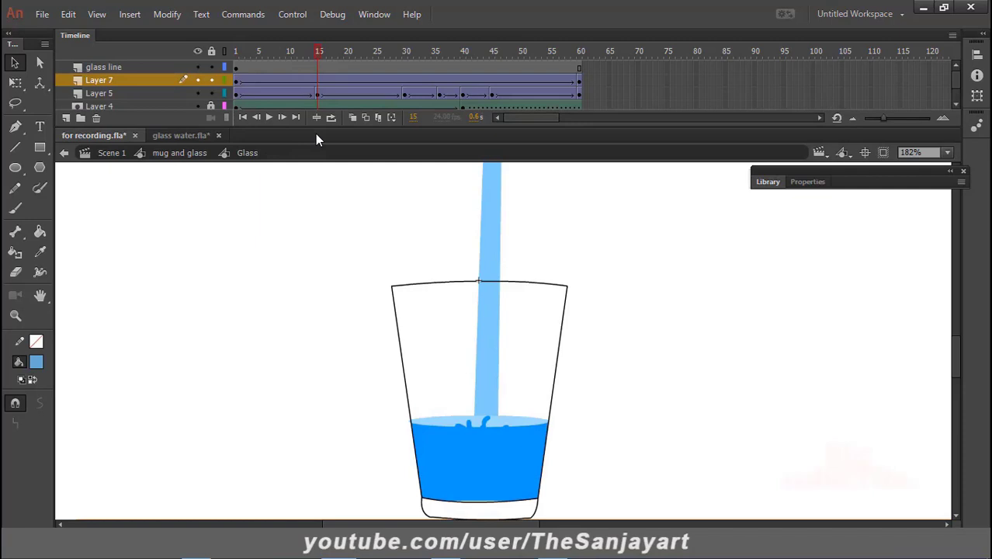
- Insert a keyframe at frame 15 of Layer 7 and raise the splash to the water surface under the stream
key("ctrl+v")
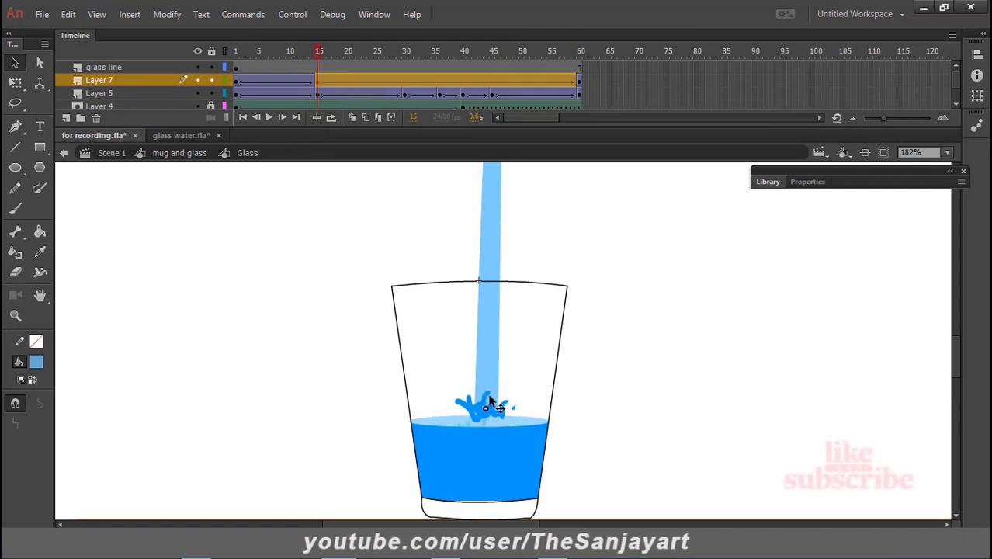
left_click_drag(489, 405, 486, 413)
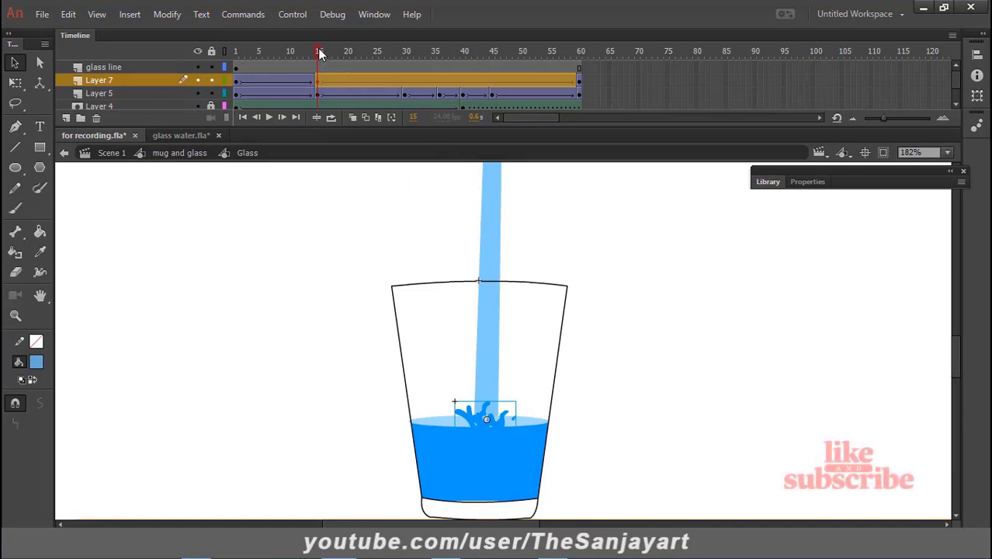
- Insert a keyframe at frame 30 of Layer 7 and raise the splash to the water surface
left_click_drag(320, 53, 402, 108)
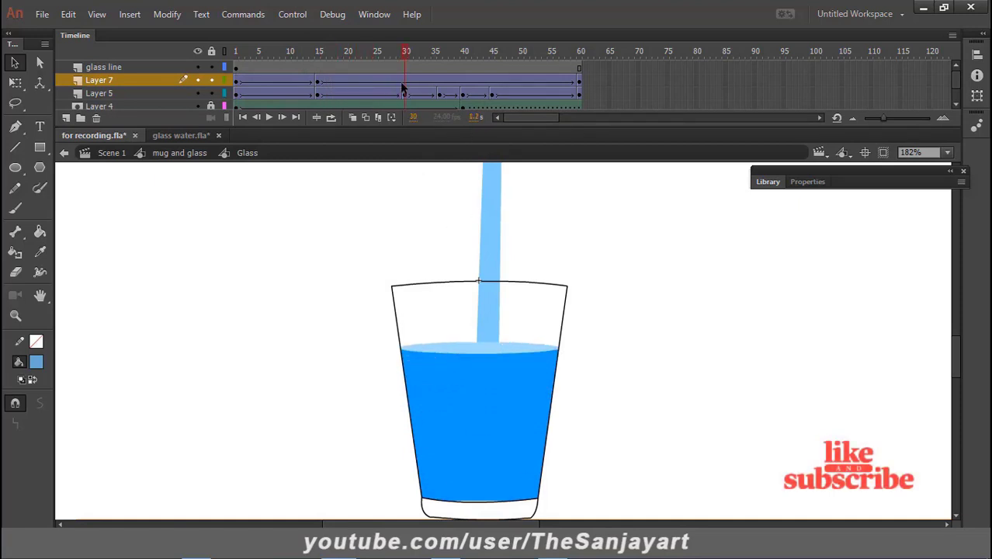
right_click(403, 85)
left_click(456, 196)
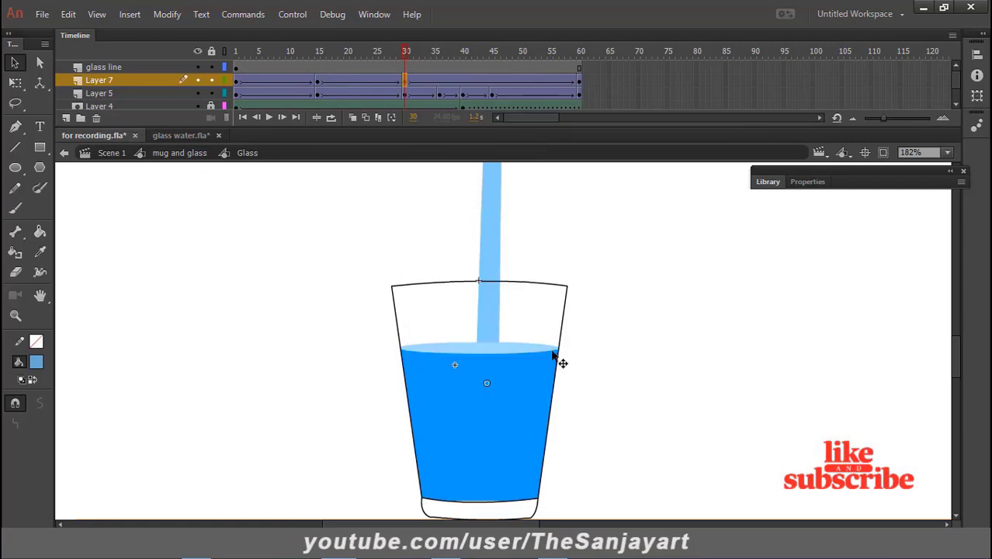
key("ctrl+shift+v")
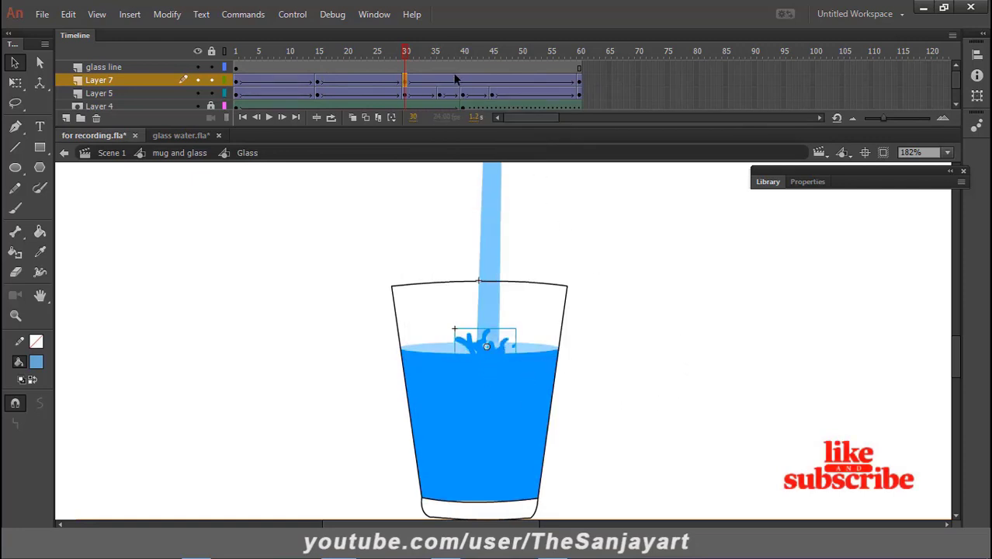
- Insert a keyframe at frame 43 of Layer 7 and raise the splash to the water surface near the rim
left_click_drag(405, 54, 475, 101)
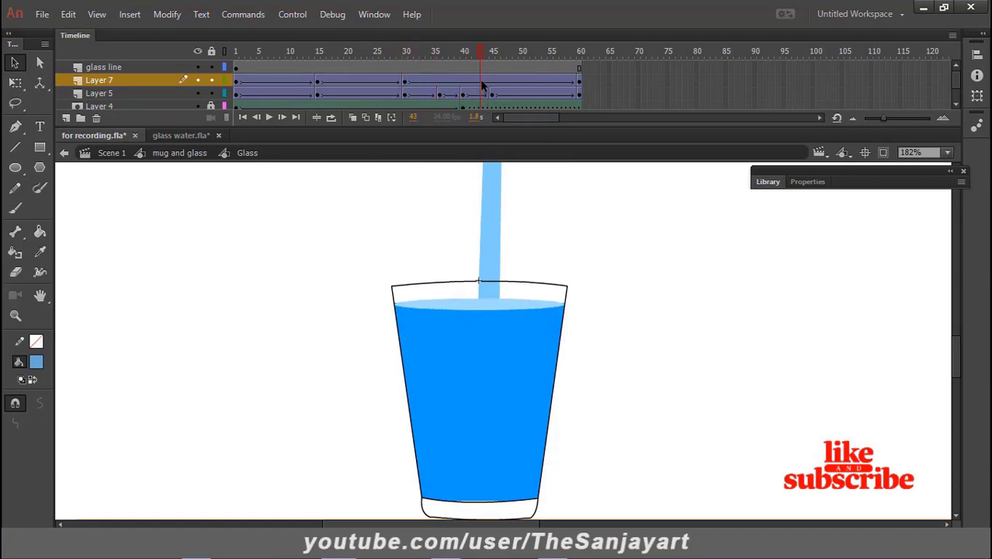
right_click(481, 86)
left_click(548, 196)
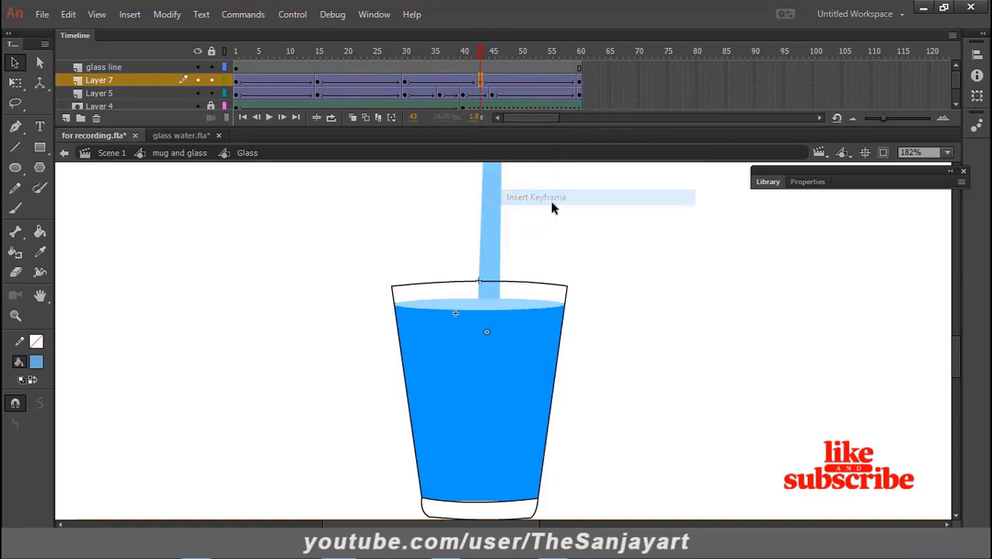
key("ctrl+shift+v")
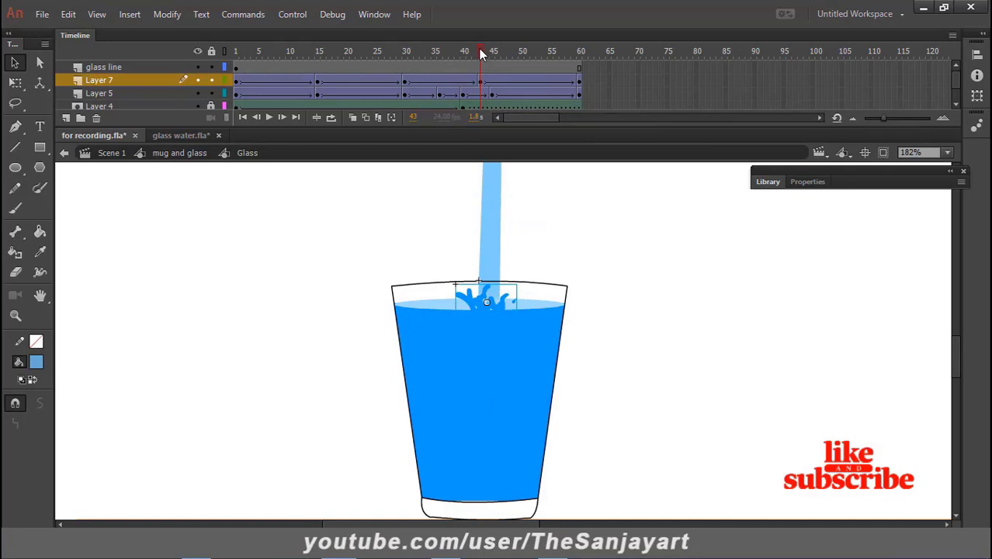
- Lower the splash slightly at frame 1 of Layer 7 so it sits in the shallow water
left_click_drag(479, 49, 219, 136)
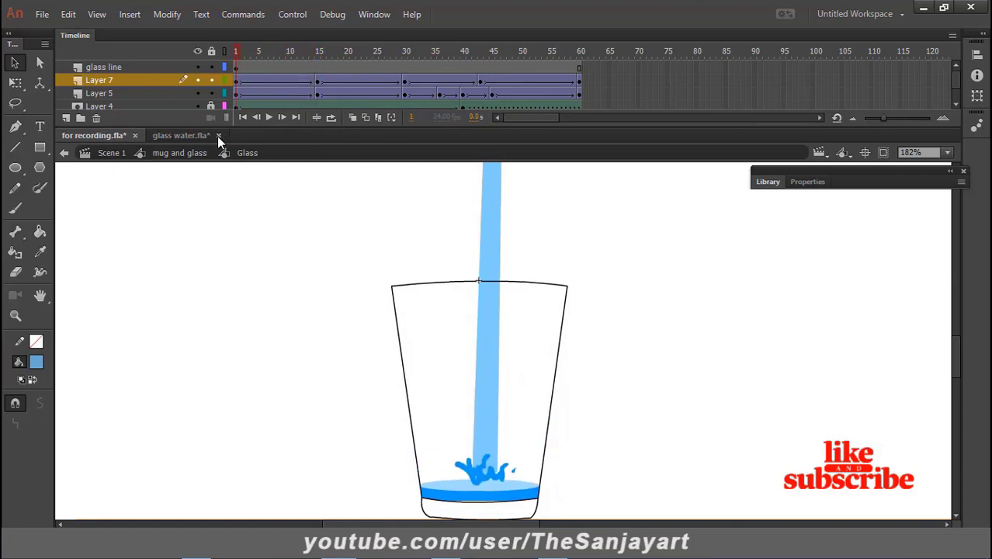
left_click(484, 475)
key("Down")
key("Down")
key("Down")
key("Down")
key("Down")
key("Down")
key("Down")
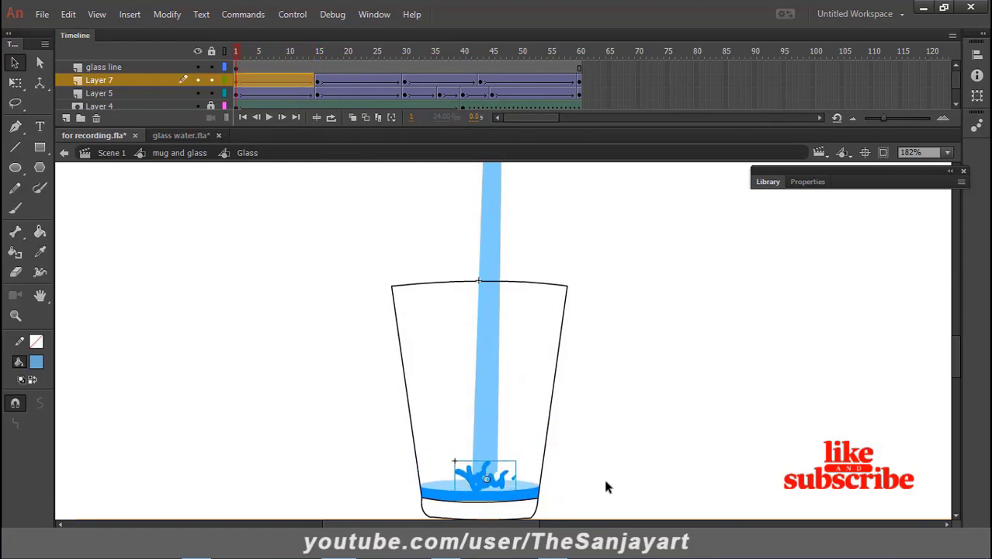
key("Up")
key("Up")
- Scrub through the splash animation and test the movie from Scene 1
left_click_drag(242, 52, 554, 123)
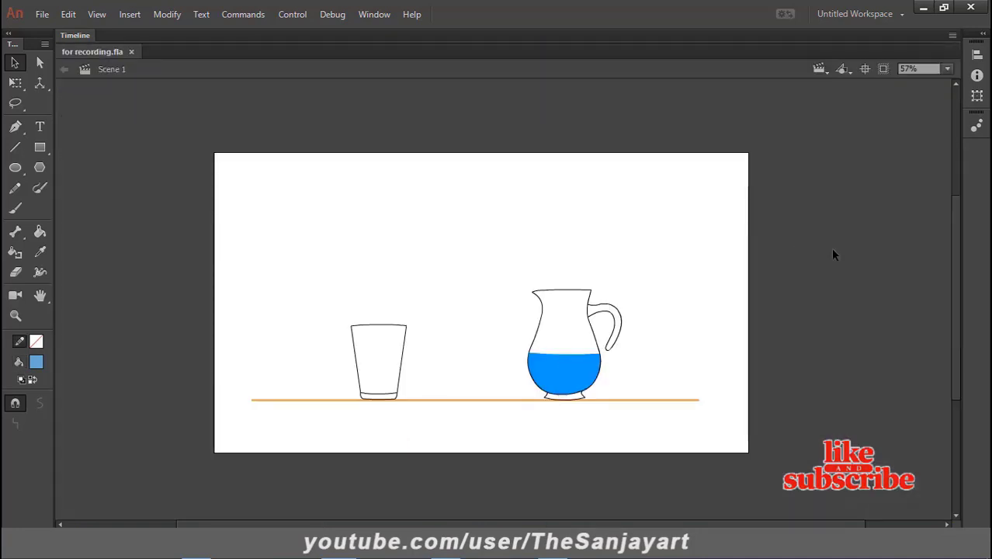
key("ctrl+Return")
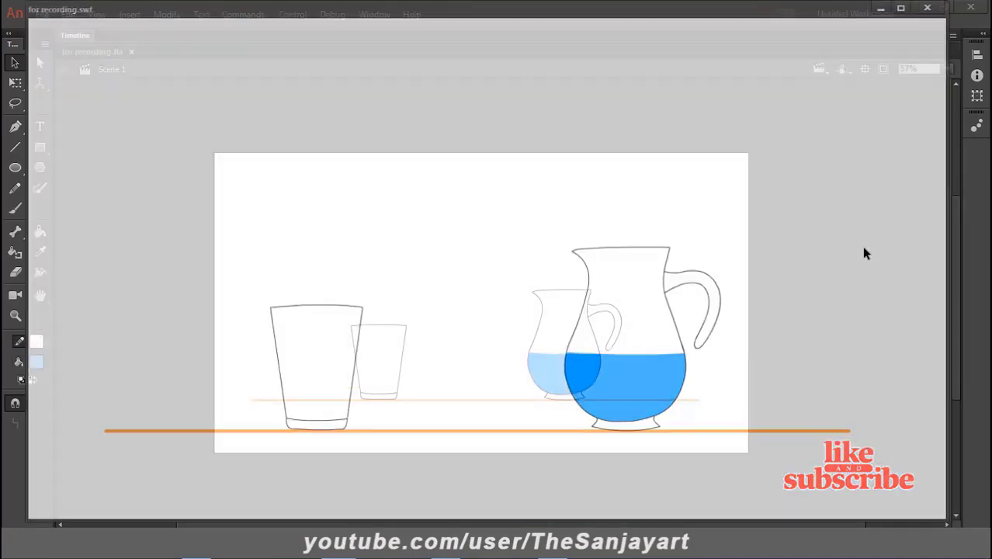